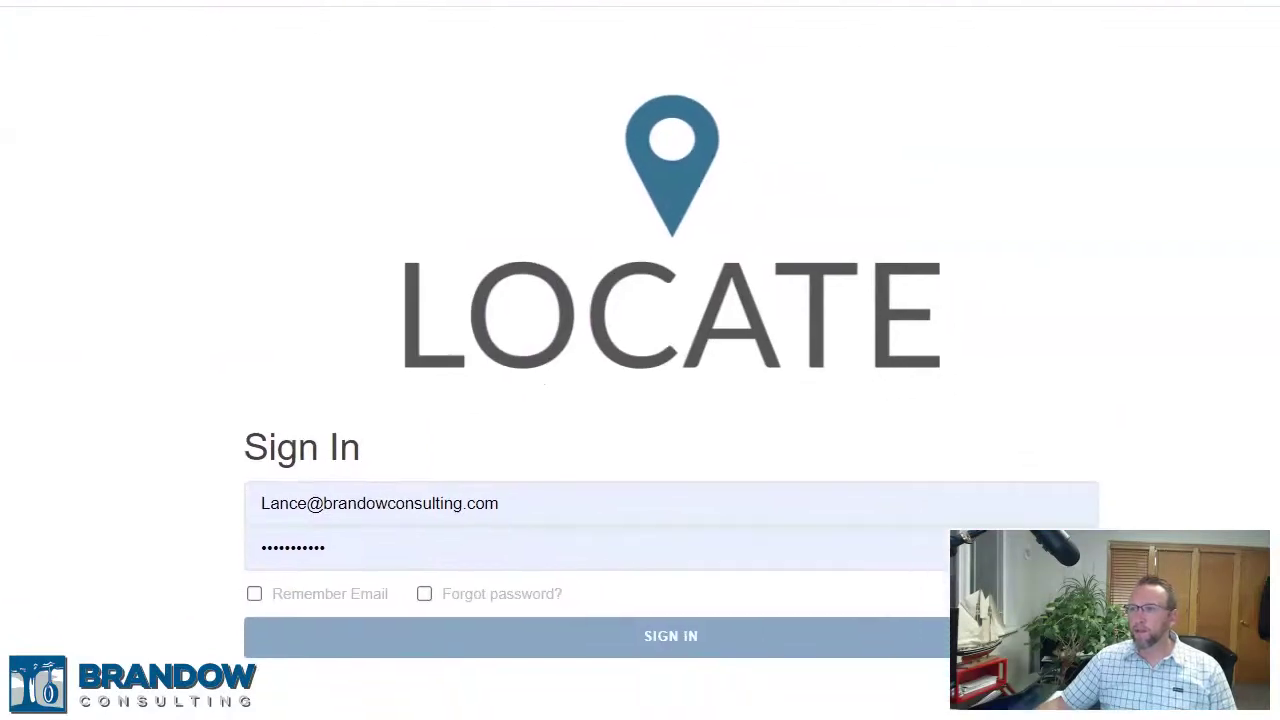
# Step: Sign in to LOCATE using the saved email and password
pyautogui.click(634, 625)
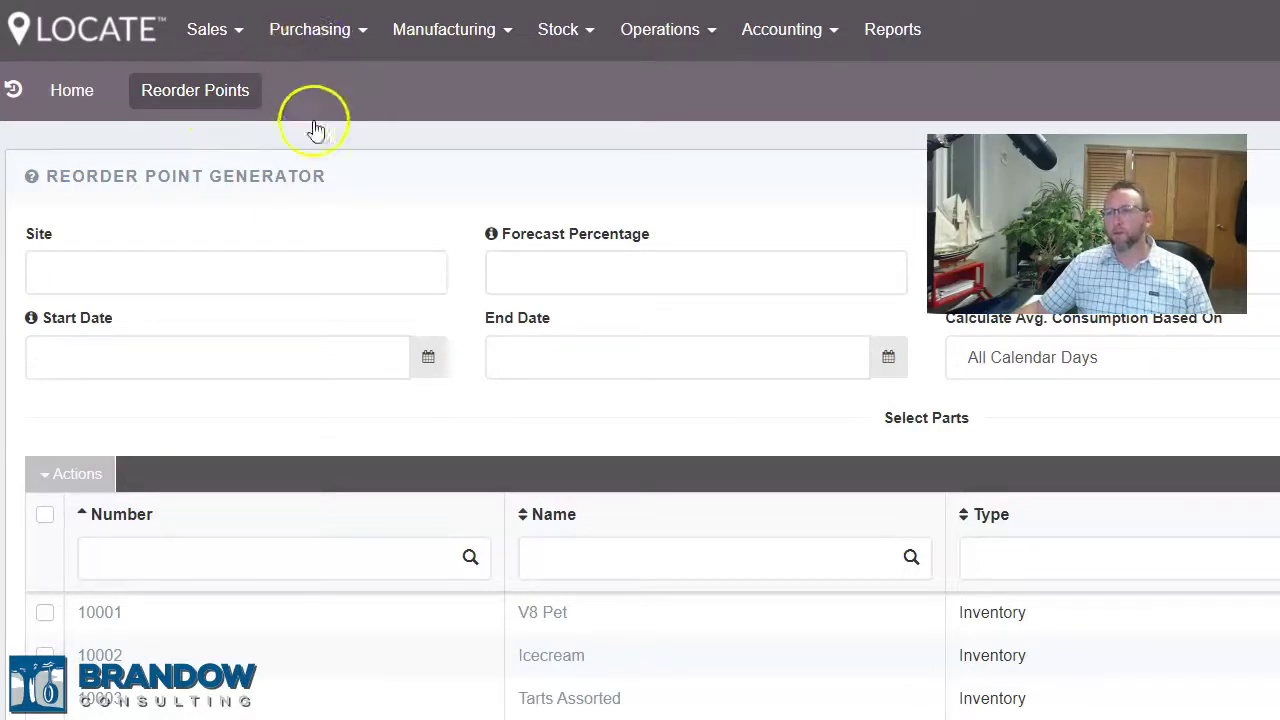
# Step: Select part 10001 V8 Pet in the Reorder Point Generator and browse the Operations menu
pyautogui.click(203, 609)
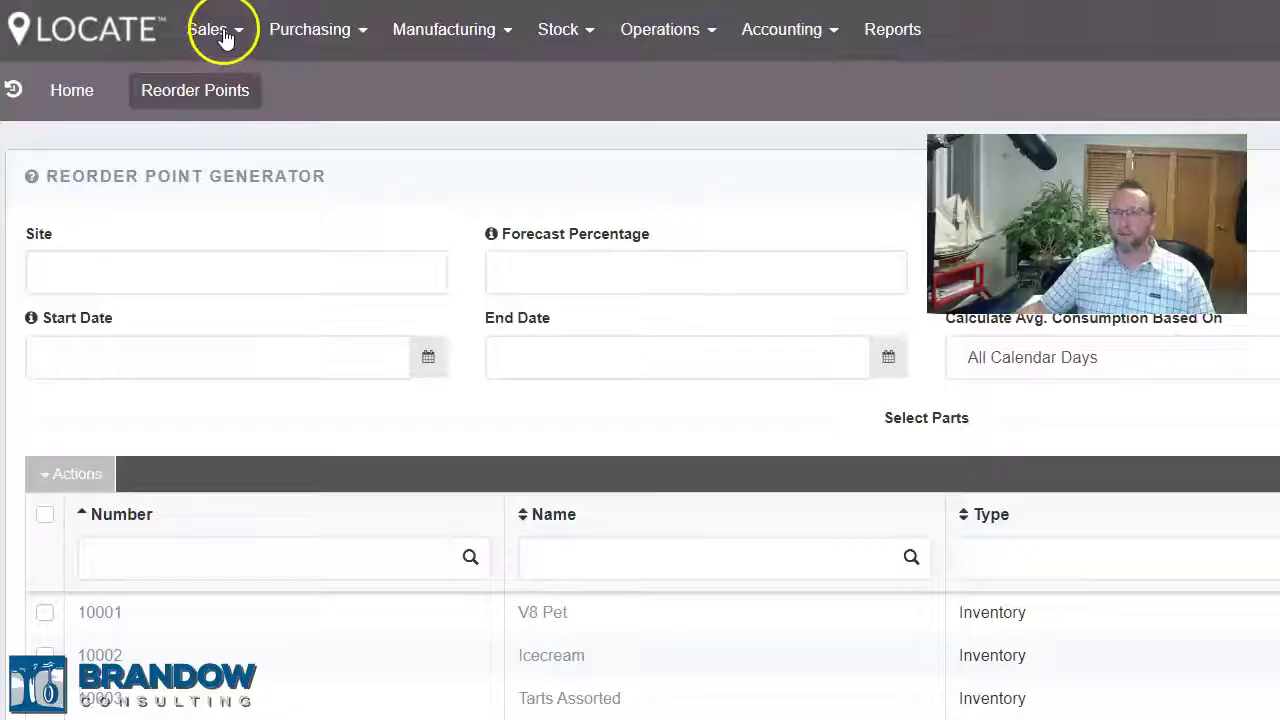
pyautogui.click(658, 40)
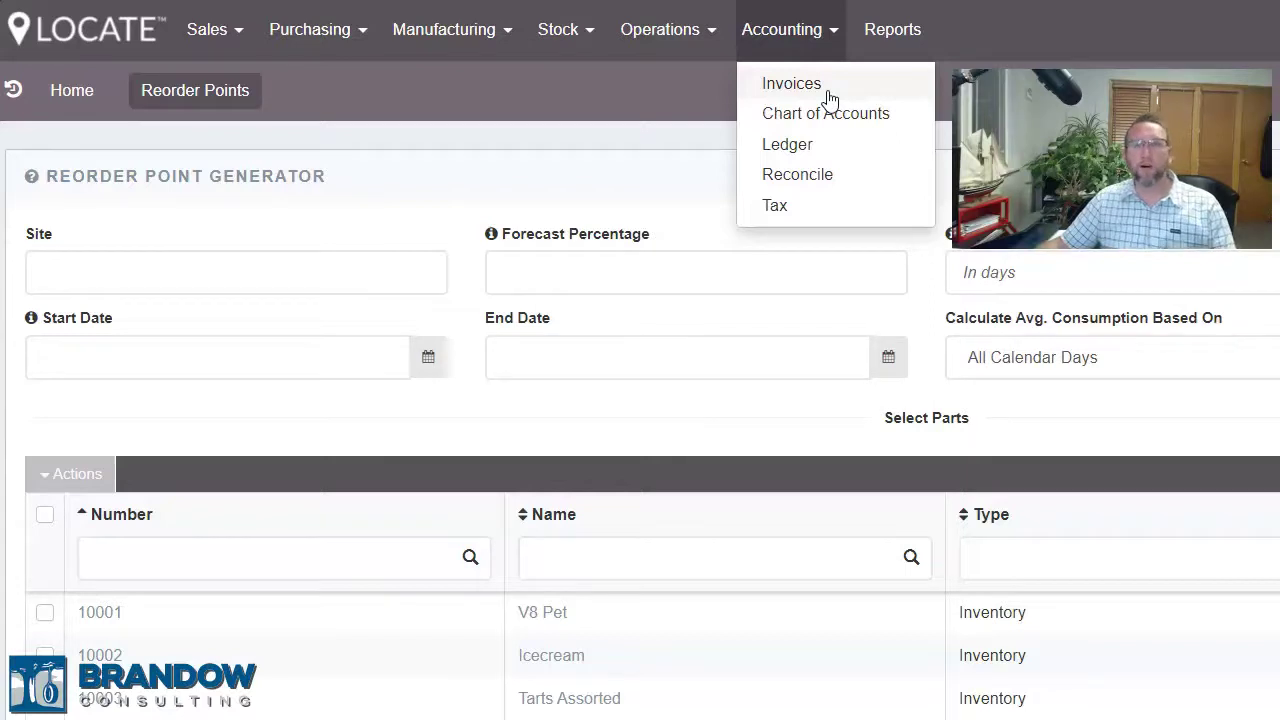
# Step: Review the QuickBooks Online Account Mapping table, such as types mapped to Inventory Asset
pyautogui.click(874, 124)
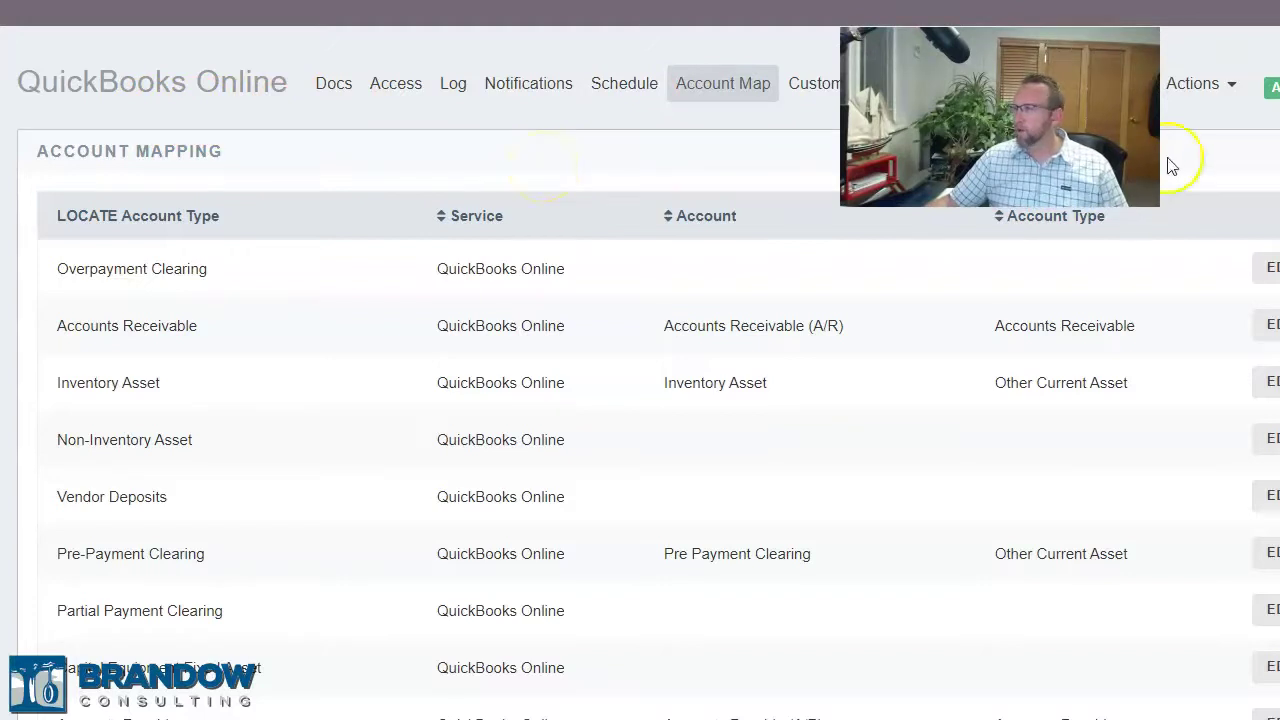
pyautogui.scroll(-3, 640, 400)
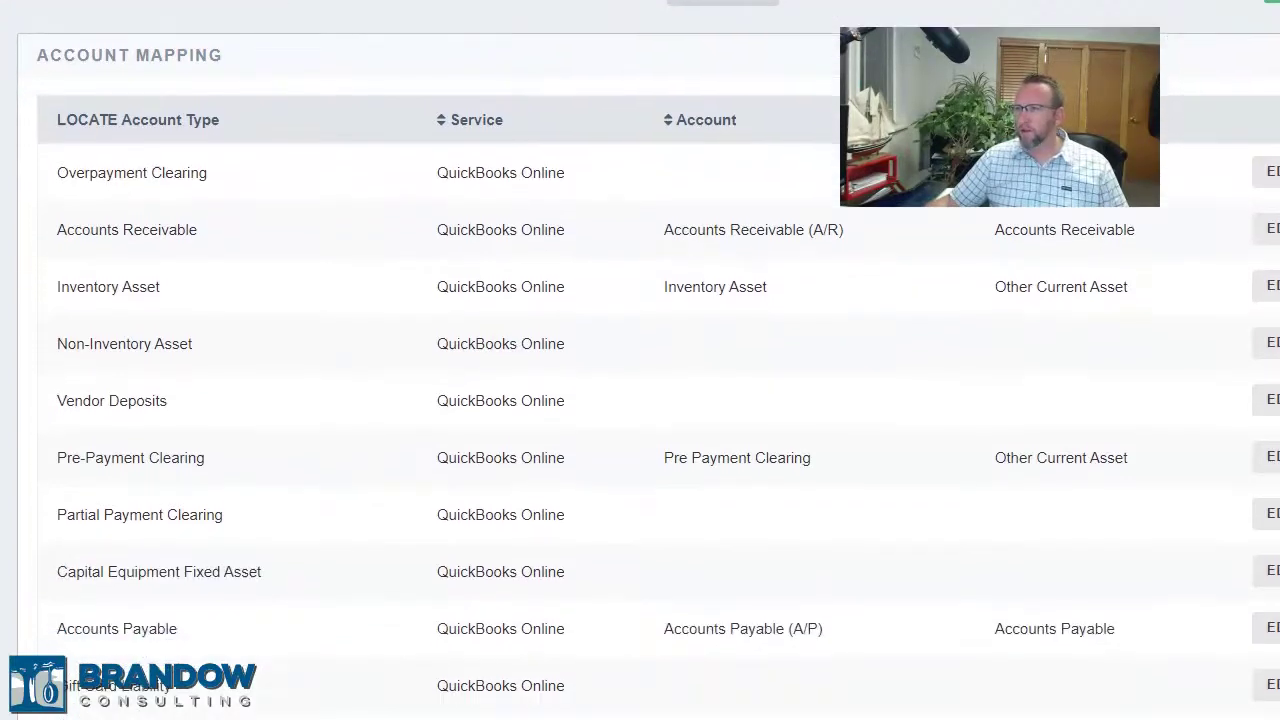
pyautogui.scroll(-6, 640, 400)
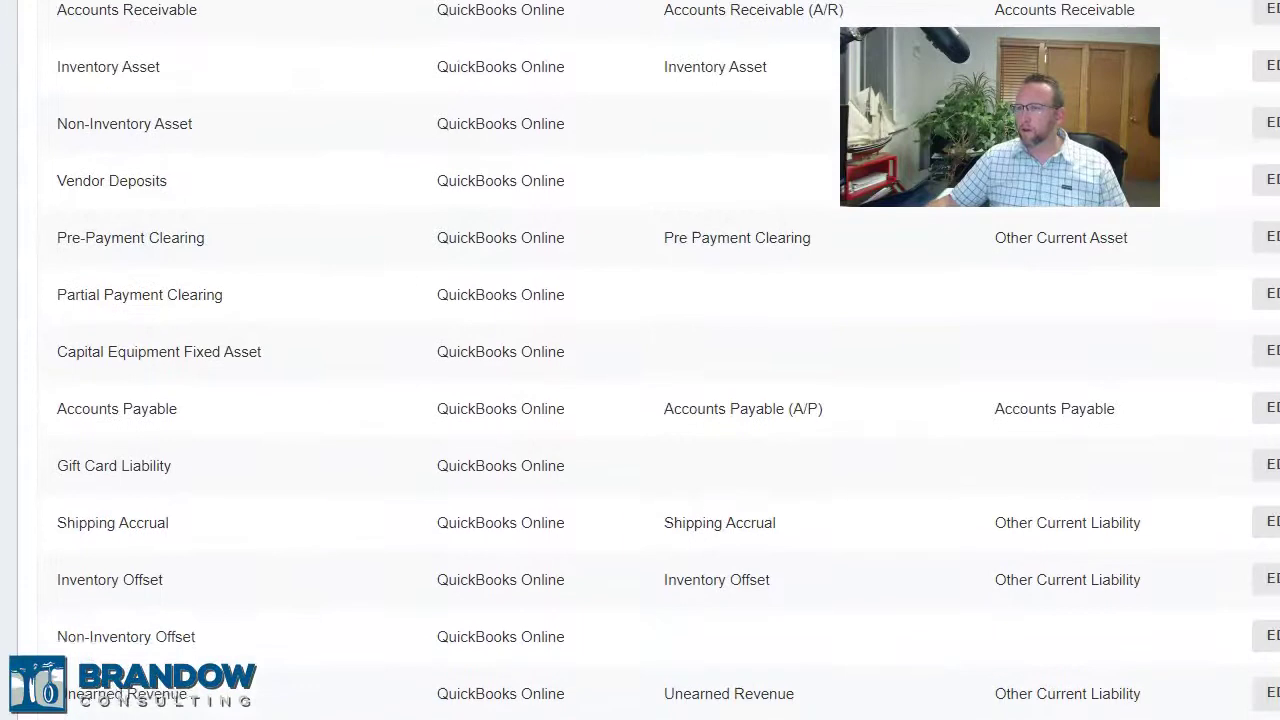
pyautogui.scroll(-4, 640, 400)
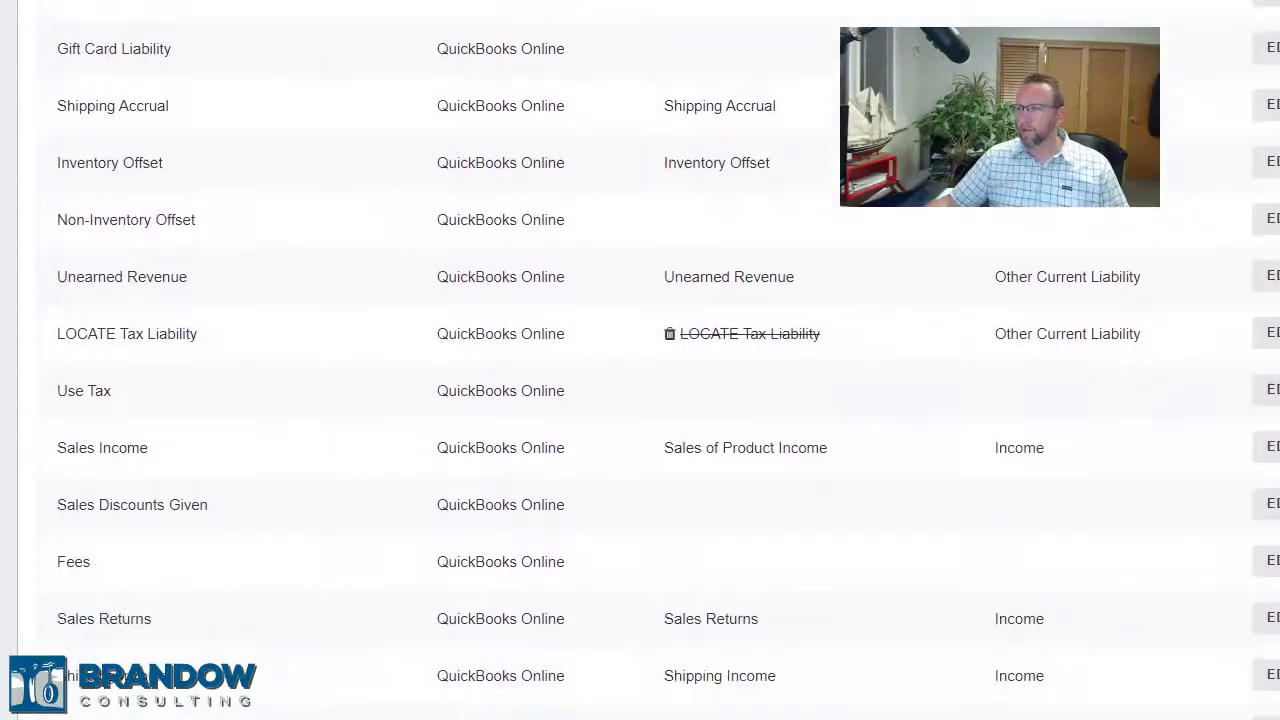
pyautogui.scroll(10, 567, 10)
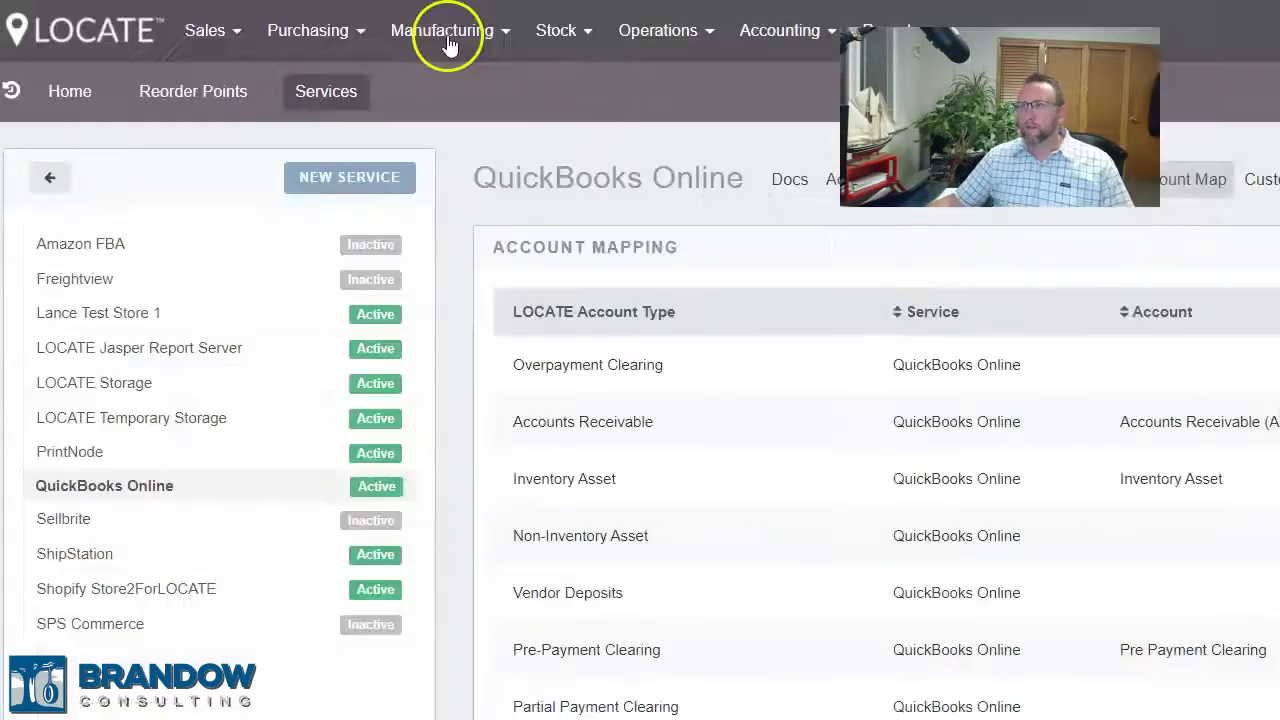
# Step: Look through the Manufacturing menu pages, then go to Reports and view its categories
pyautogui.click(446, 36)
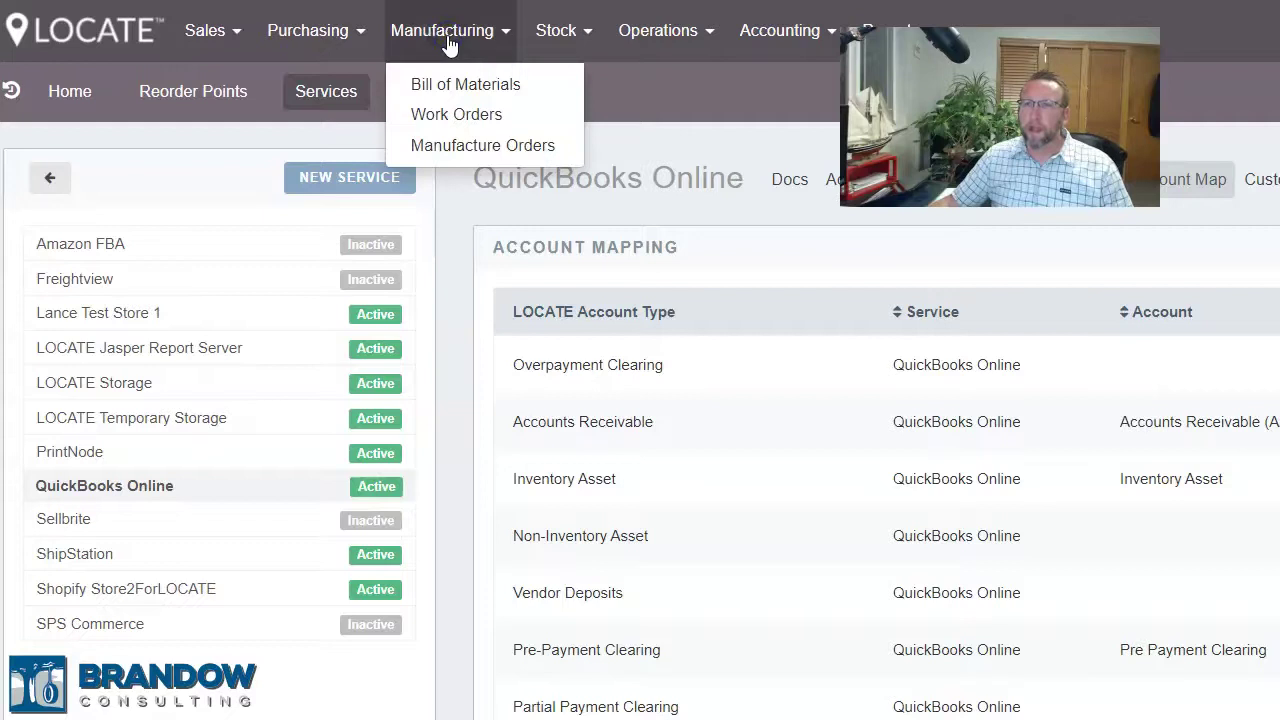
pyautogui.click(464, 86)
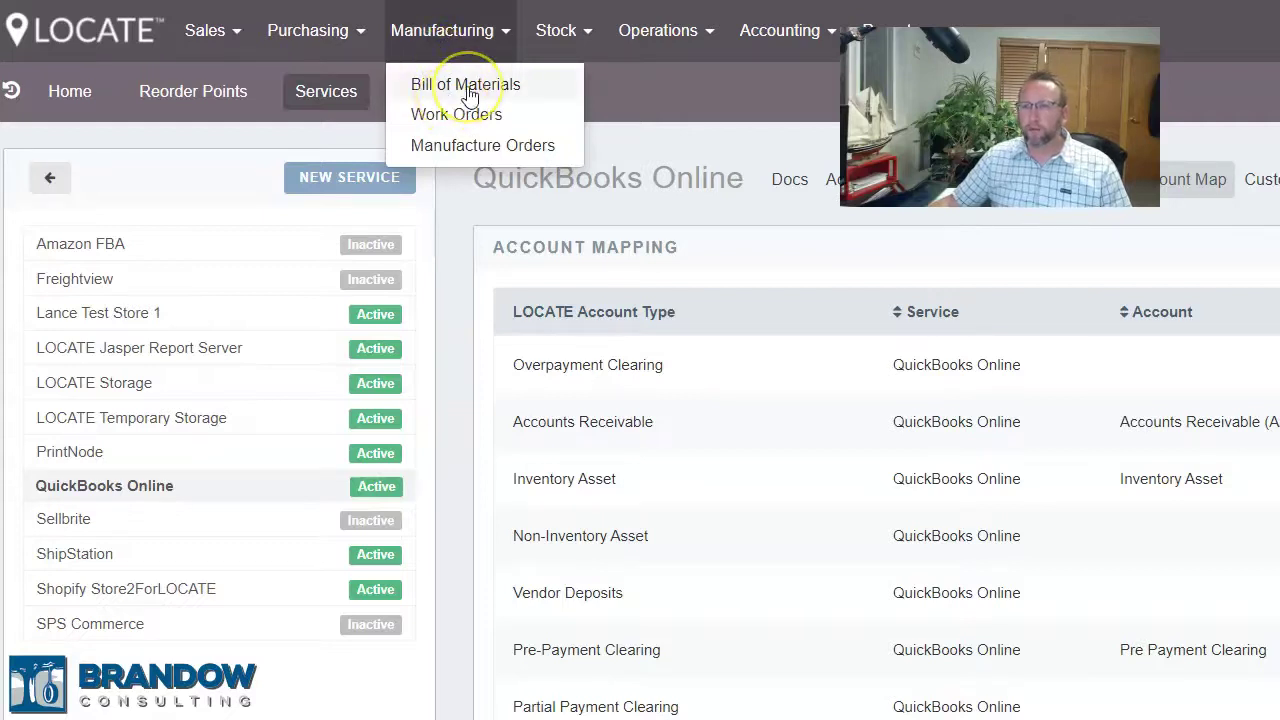
pyautogui.click(465, 118)
pyautogui.click(471, 149)
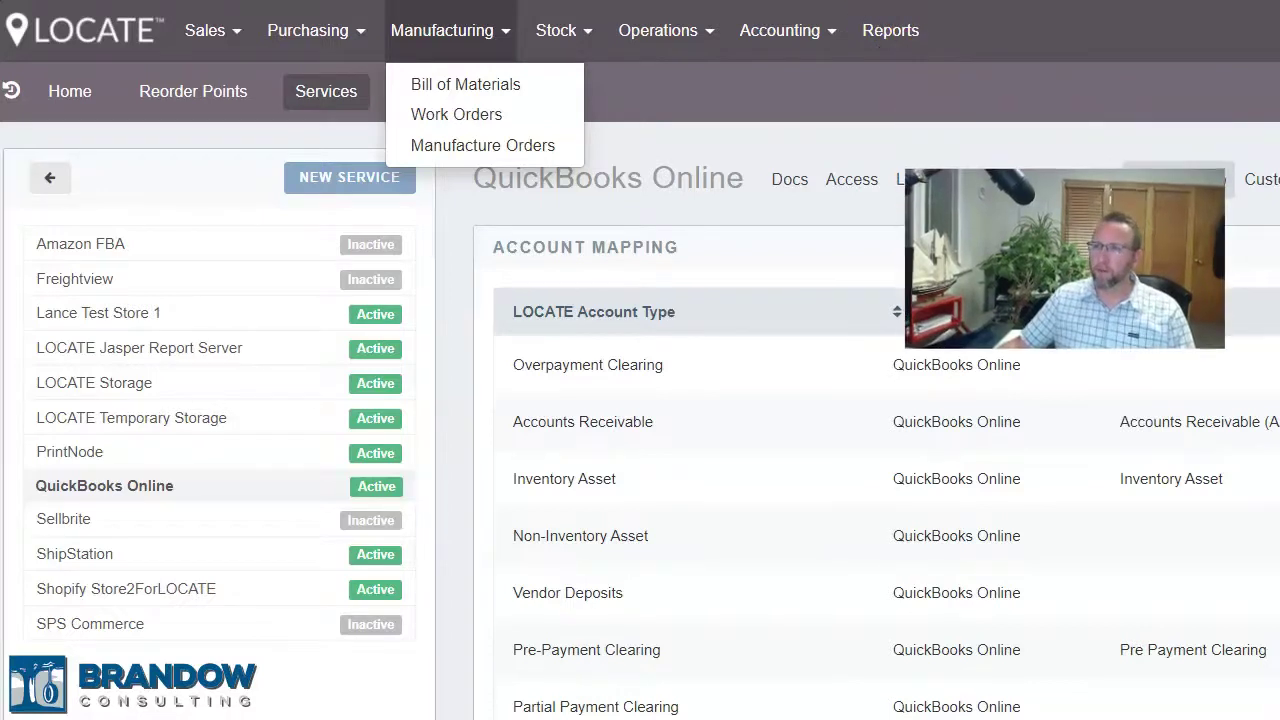
pyautogui.click(890, 30)
pyautogui.moveTo(423, 315); pyautogui.dragTo(413, 597)
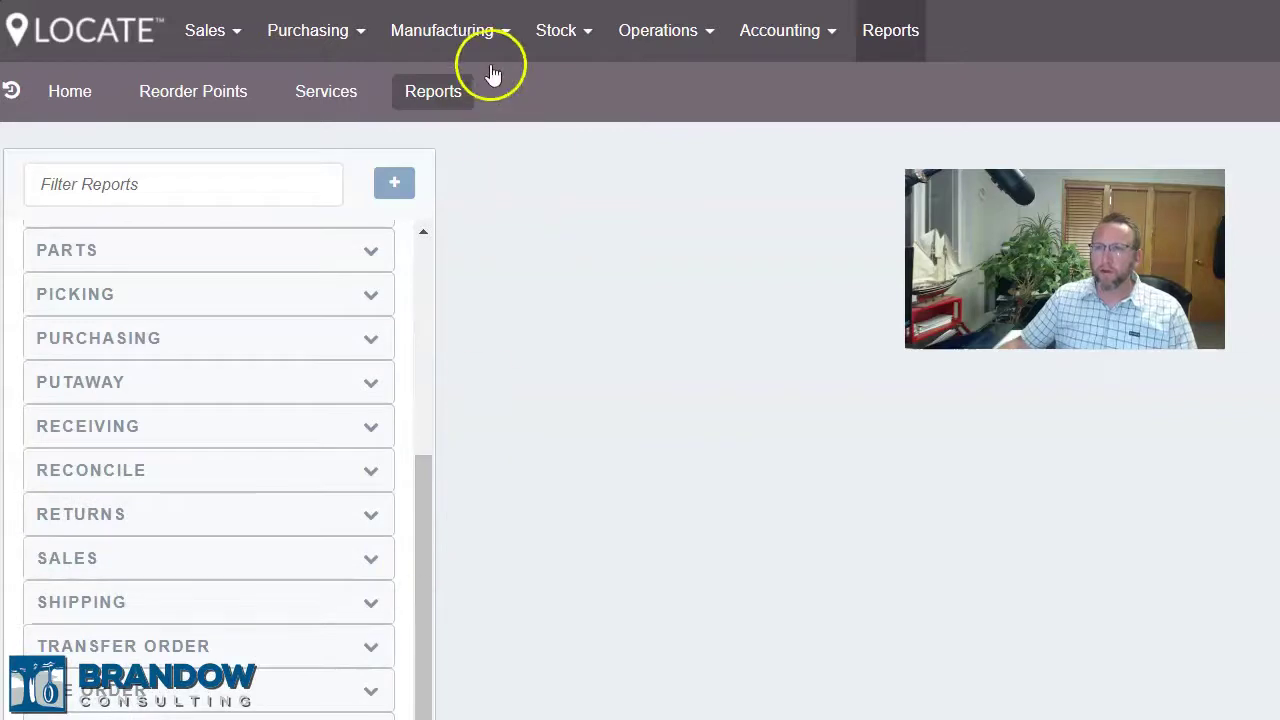
# Step: Generate a PDF Margin Summary for All Time invoice dates, then go back Home
pyautogui.moveTo(423, 528); pyautogui.dragTo(420, 297)
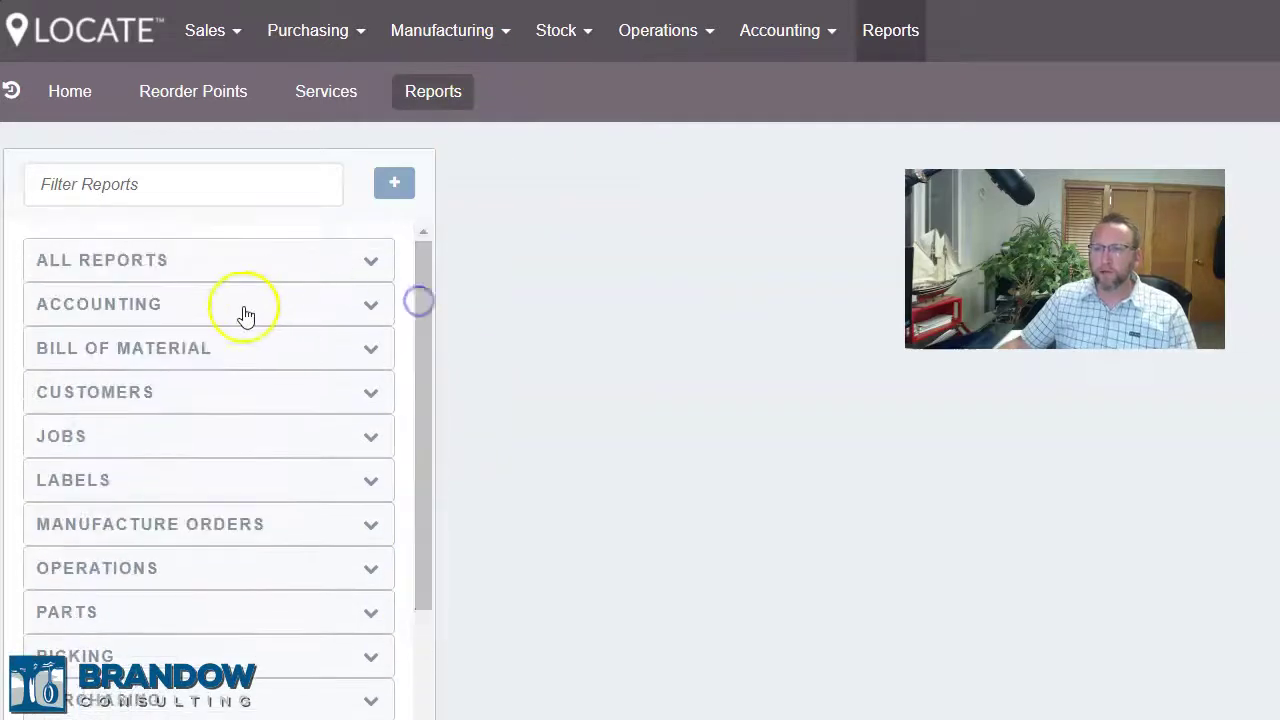
pyautogui.click(189, 306)
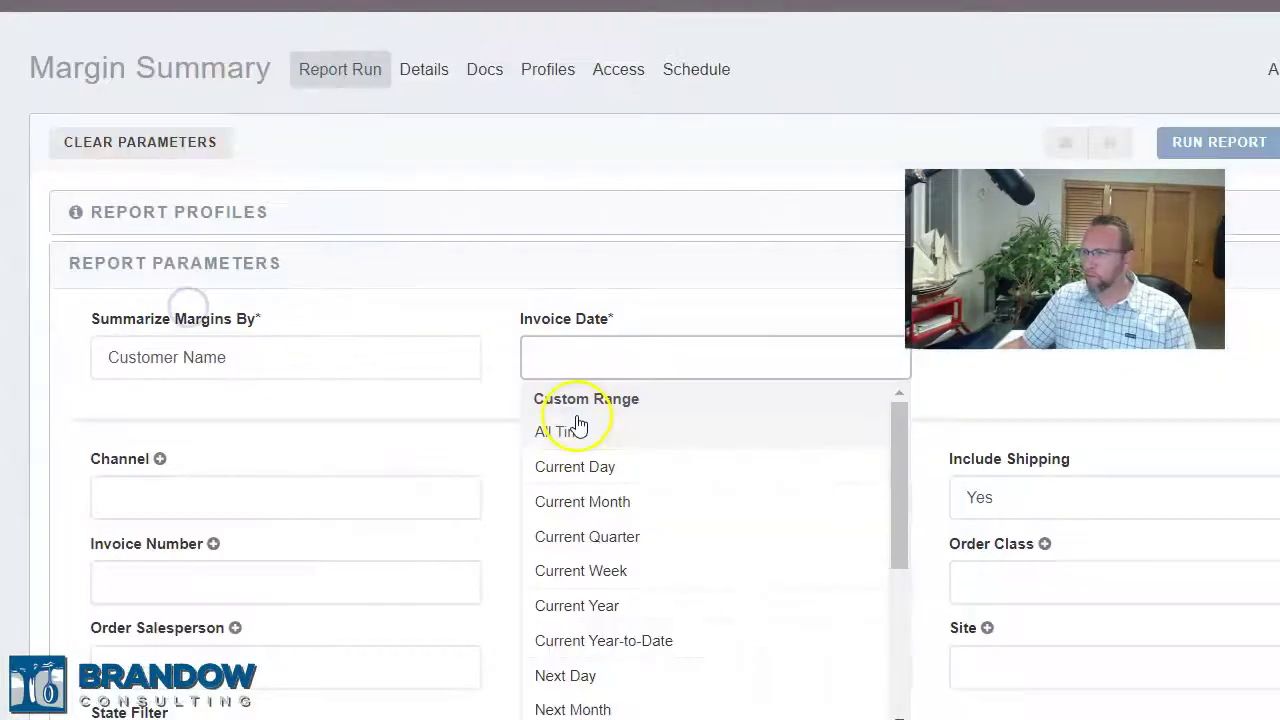
pyautogui.click(575, 430)
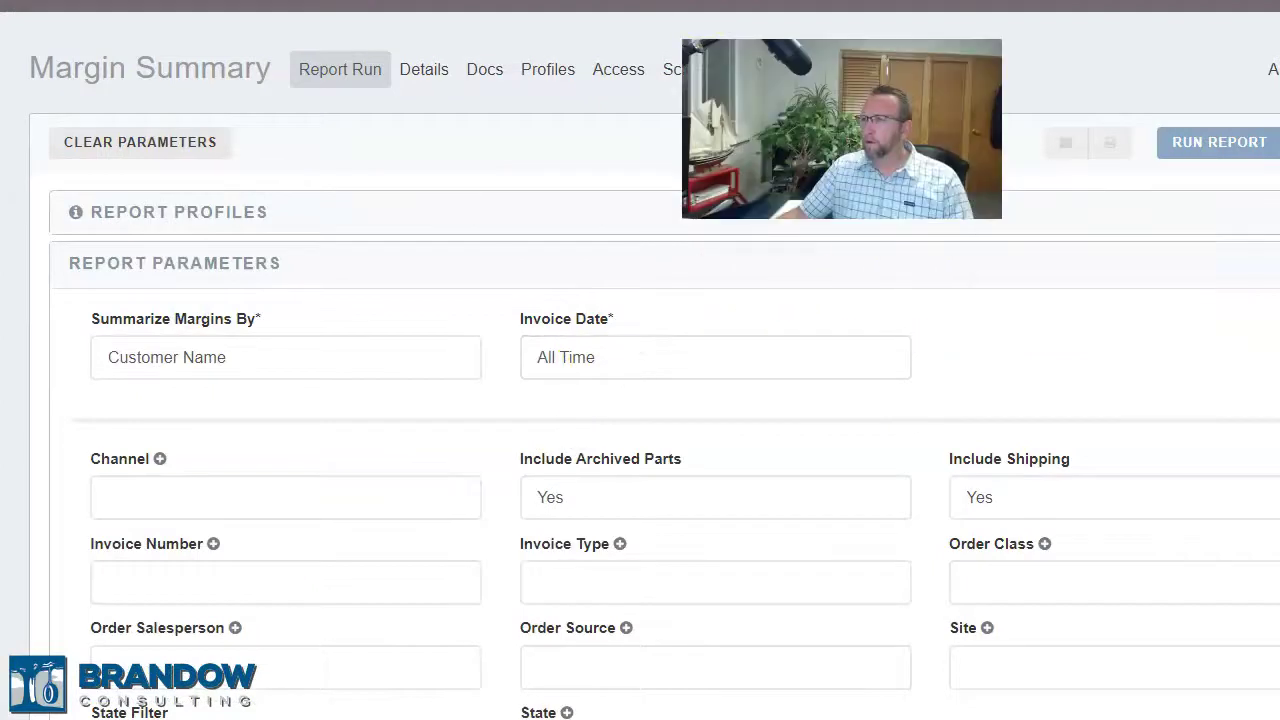
pyautogui.click(1195, 246)
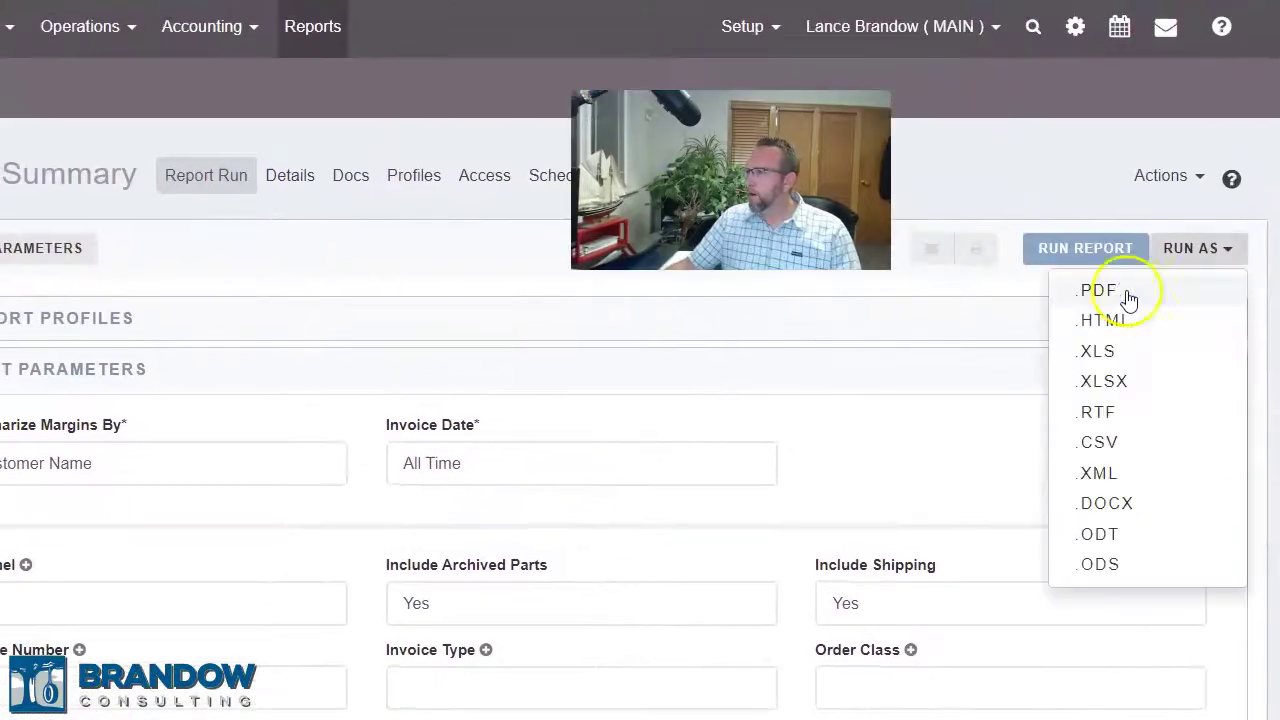
pyautogui.click(1127, 292)
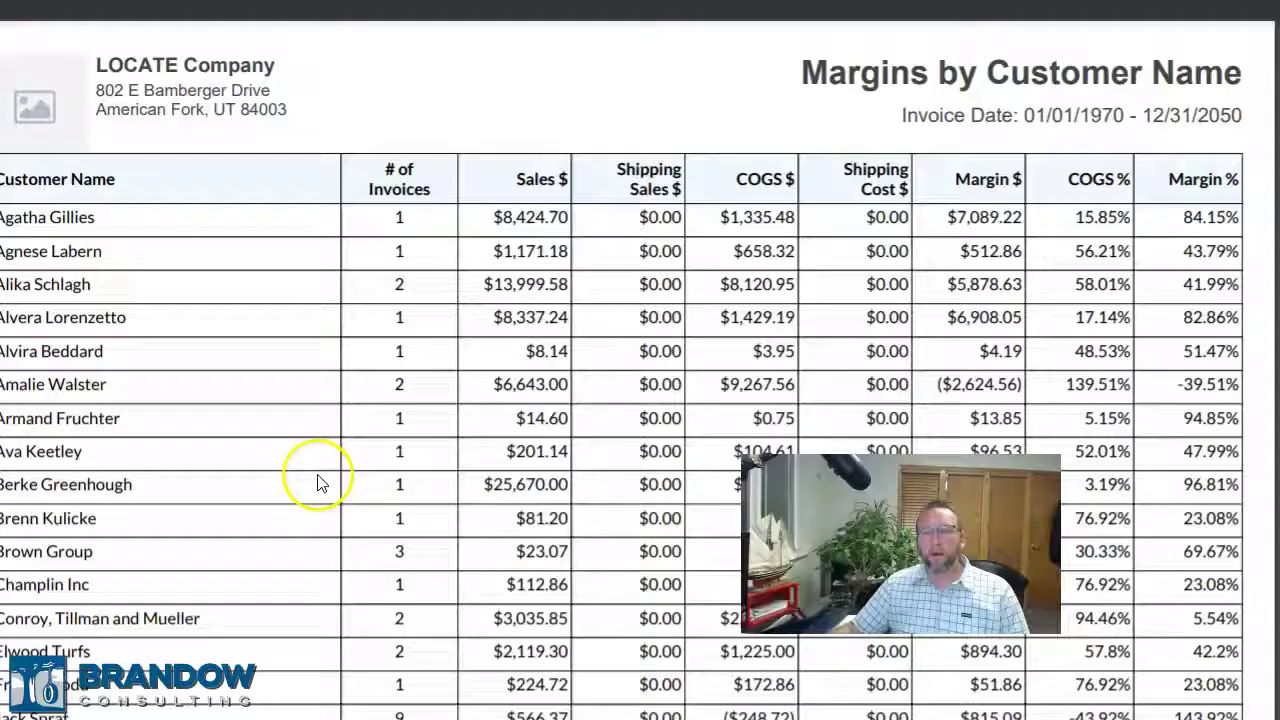
pyautogui.click(709, 12)
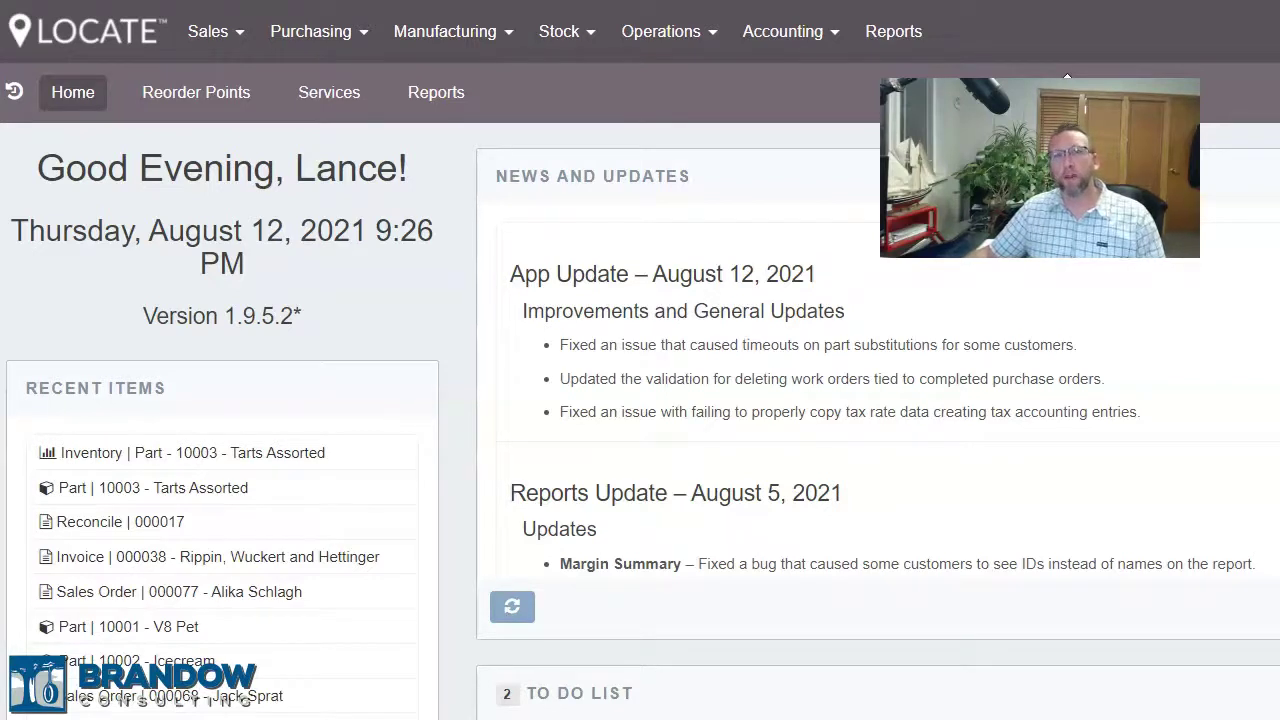
# Step: Browse the Operations menu, then show the Setup menu with Carriers, Sites, Services and Users
pyautogui.click(895, 33)
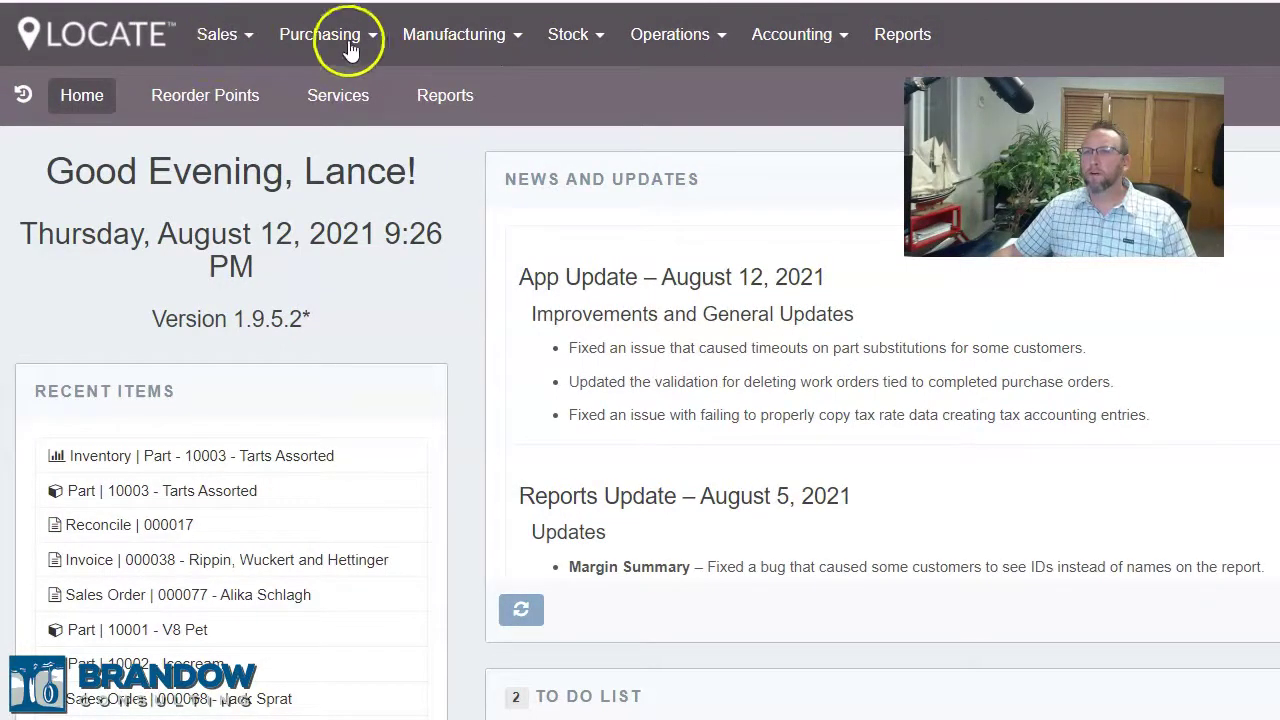
pyautogui.click(667, 37)
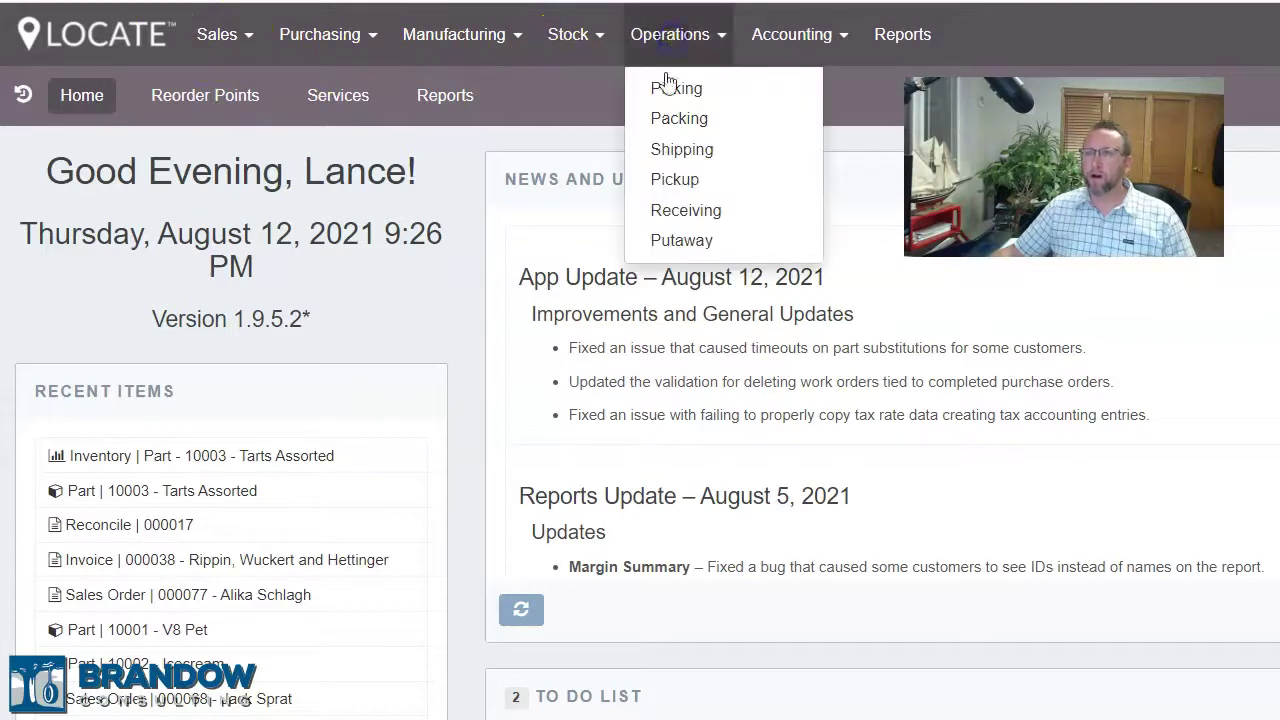
pyautogui.click(840, 108)
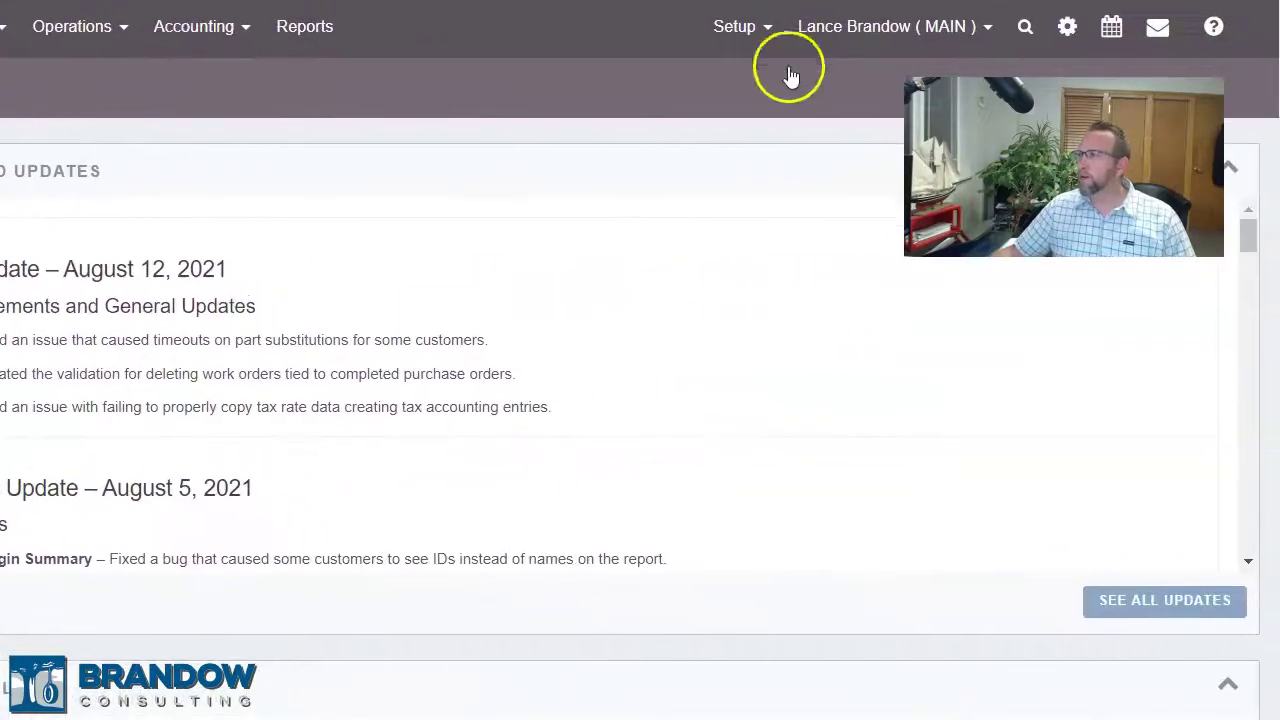
pyautogui.click(778, 32)
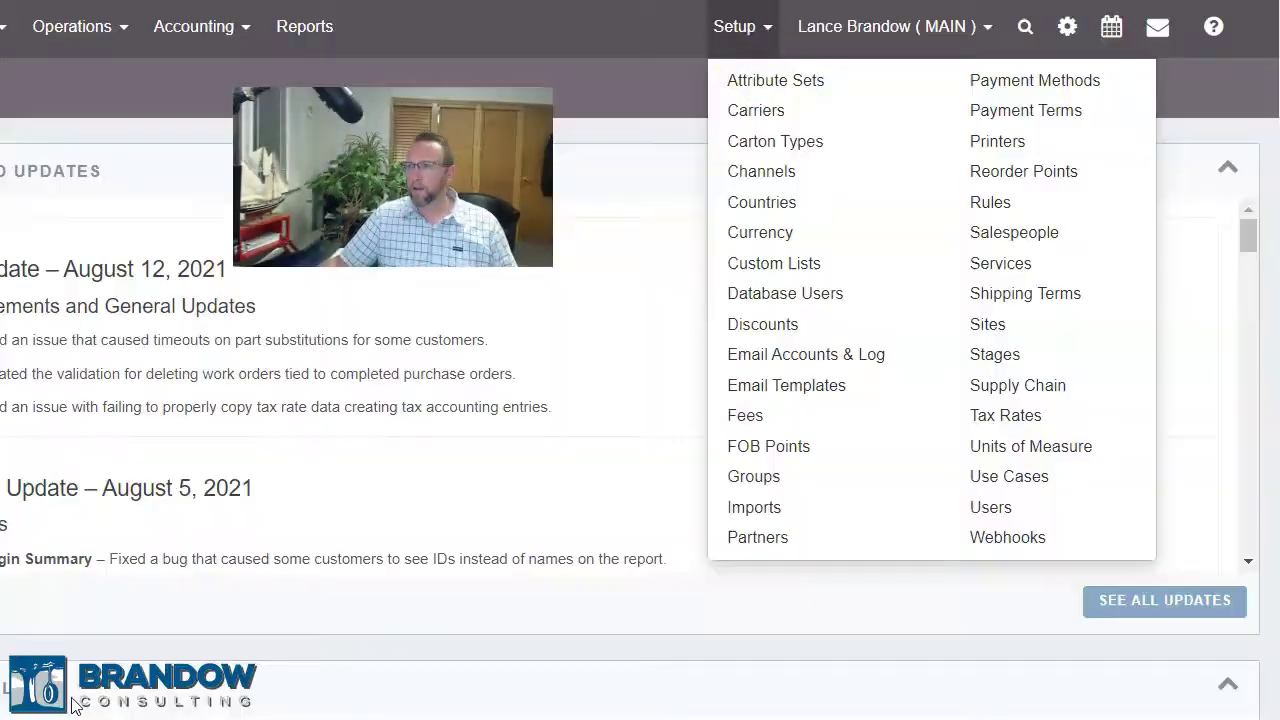
# Step: Start a new connected service, set its type to Shipping and view the shipping offerings
pyautogui.click(995, 268)
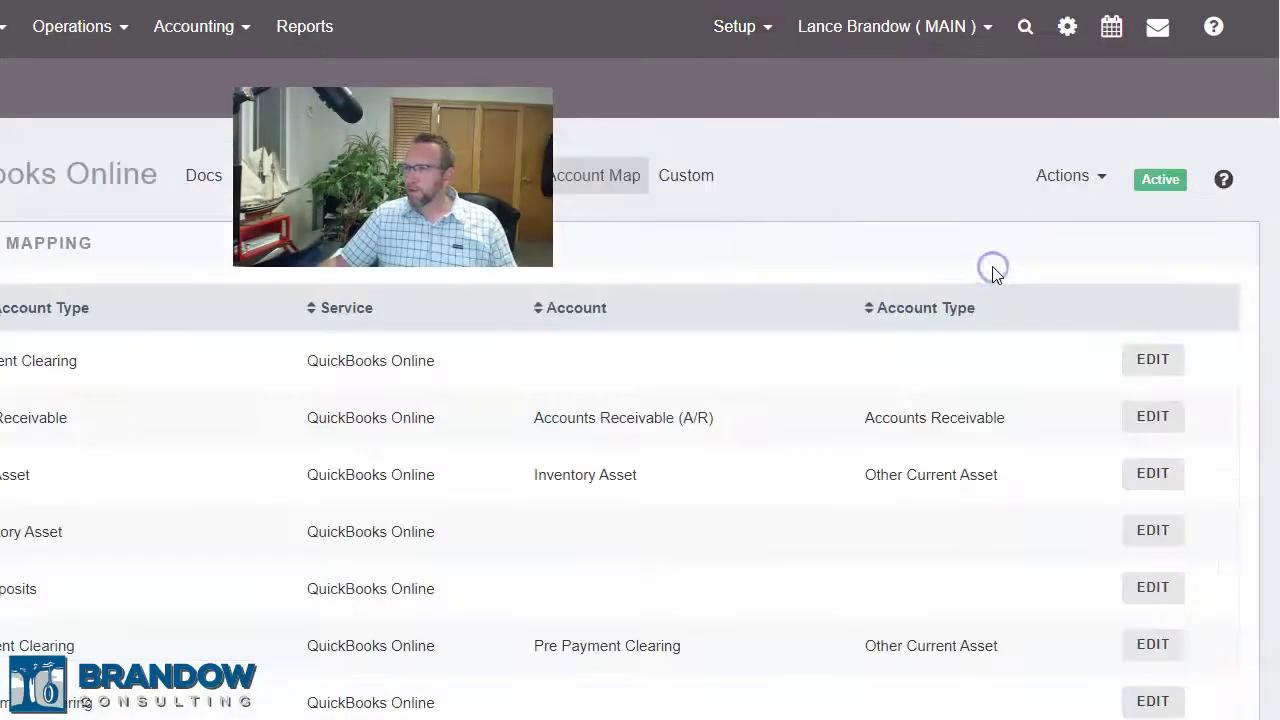
pyautogui.click(124, 108)
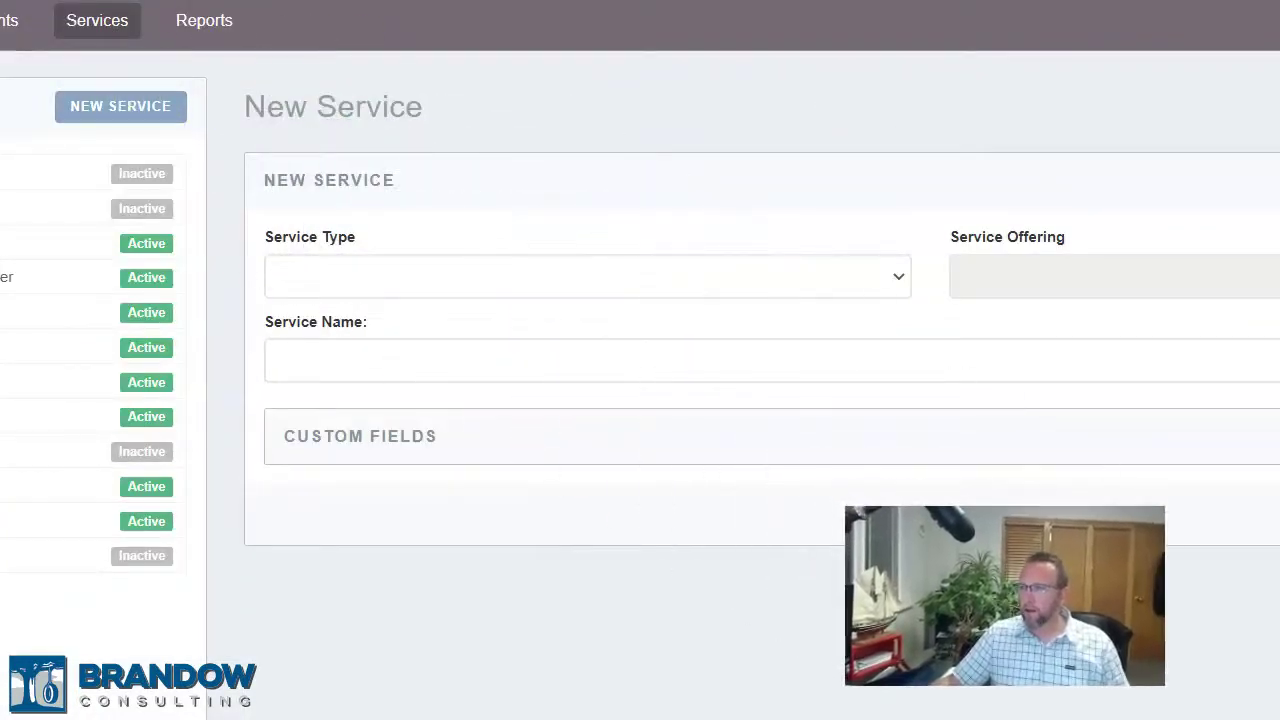
pyautogui.click(900, 283)
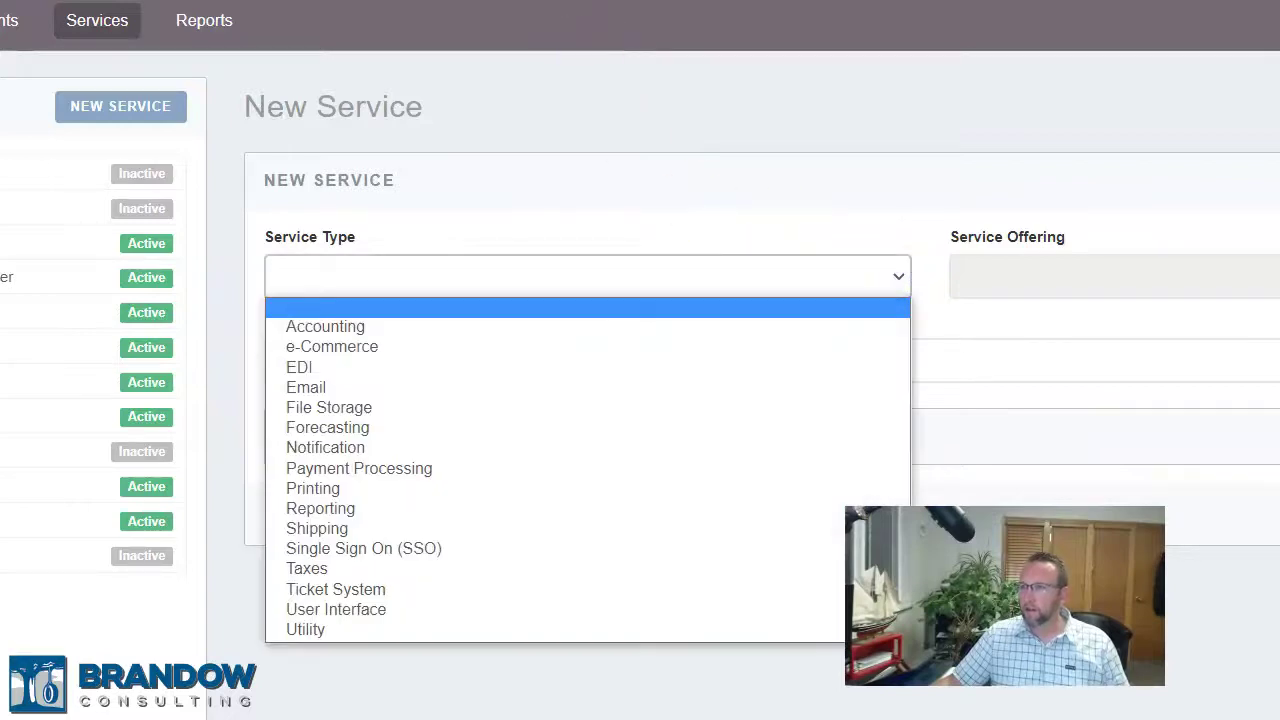
pyautogui.click(767, 260)
pyautogui.click(767, 260)
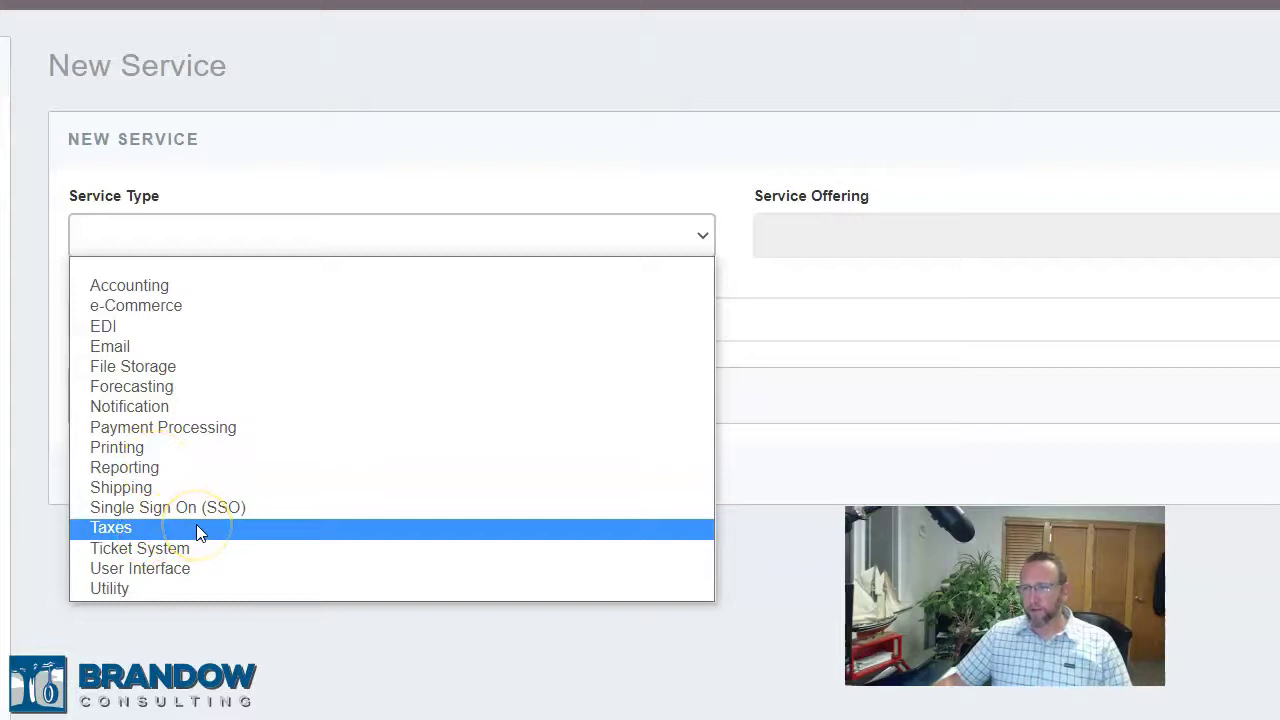
pyautogui.click(177, 491)
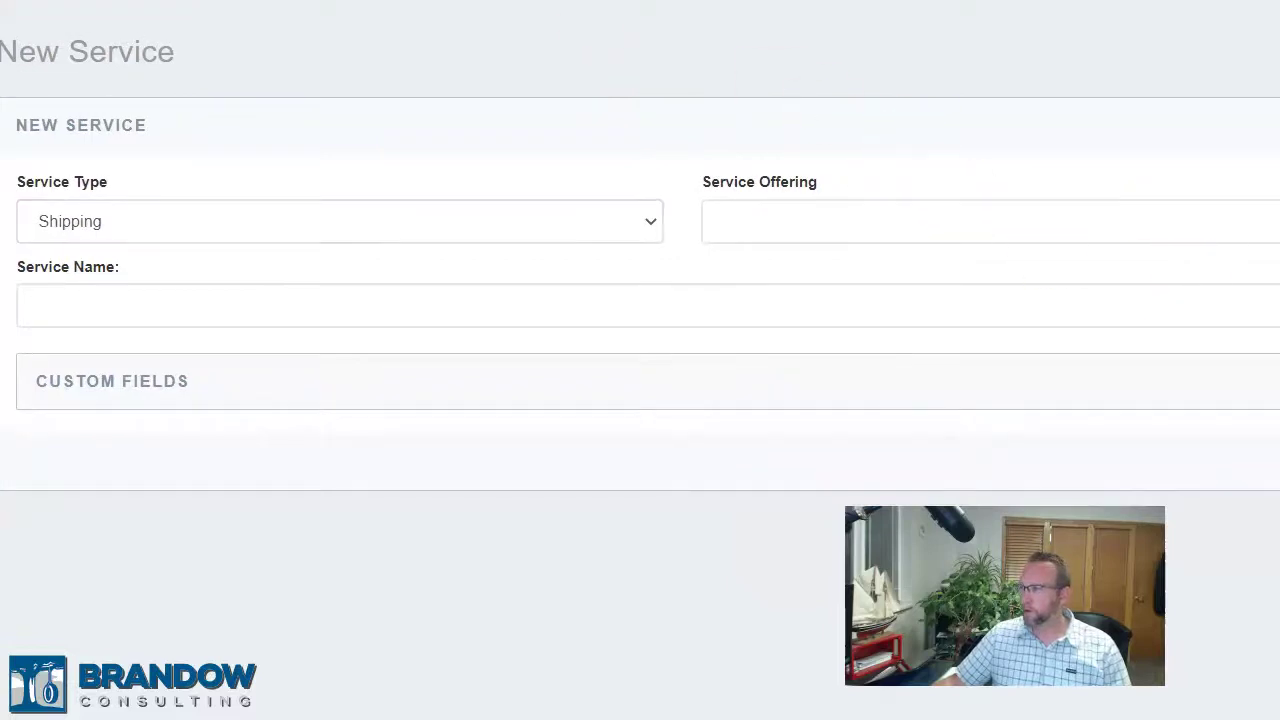
pyautogui.click(960, 224)
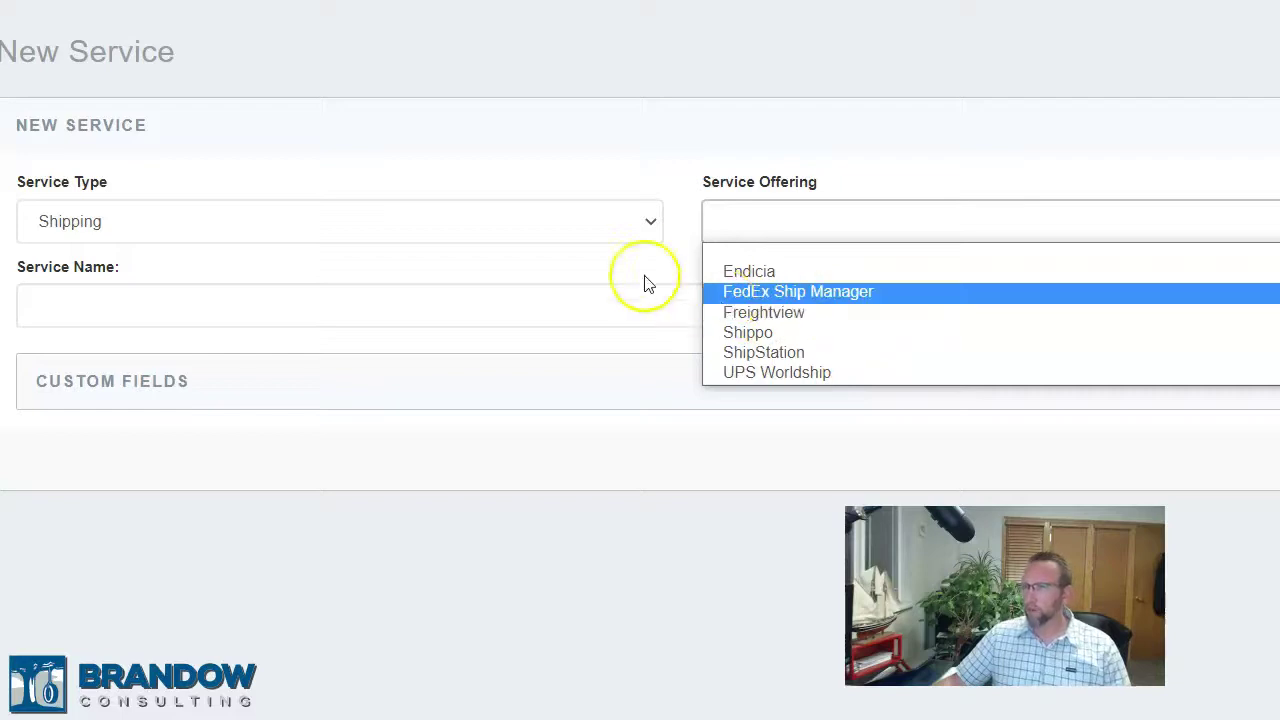
# Step: Switch the service type to e-Commerce and browse offerings such as Amazon FBA and ShipStation
pyautogui.click(137, 221)
pyautogui.click(137, 274)
pyautogui.click(794, 237)
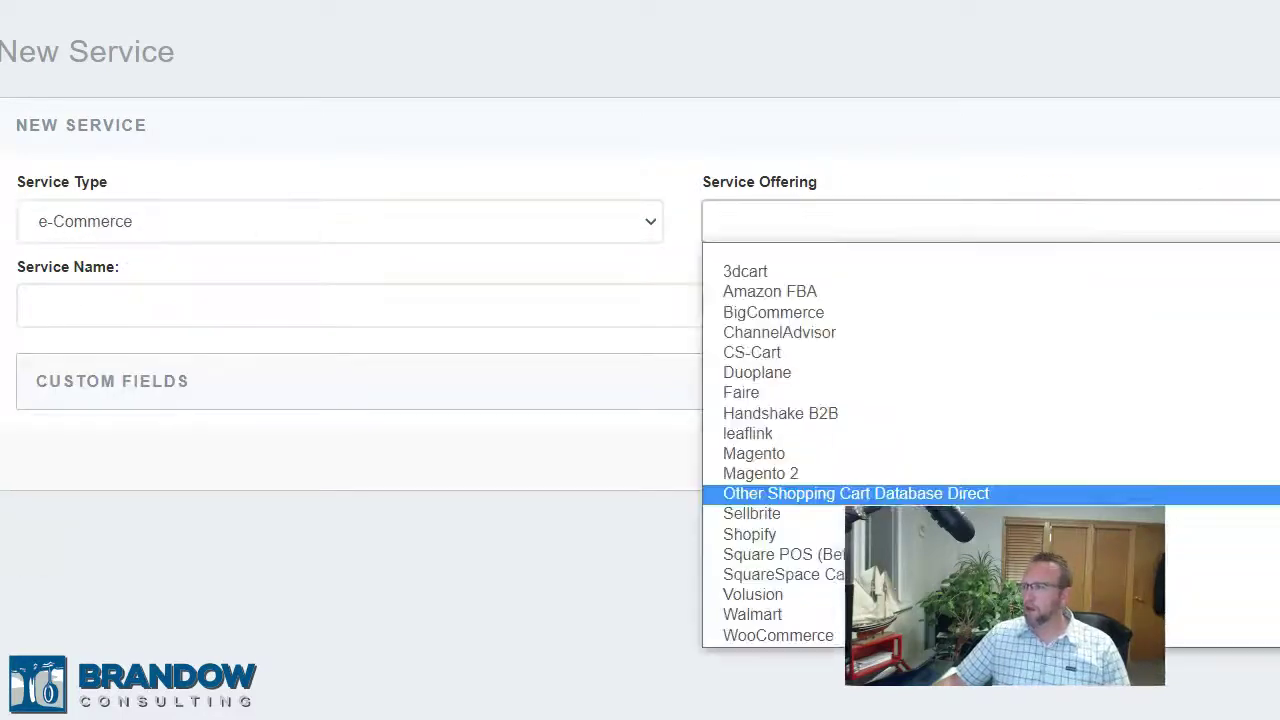
pyautogui.press('Escape')
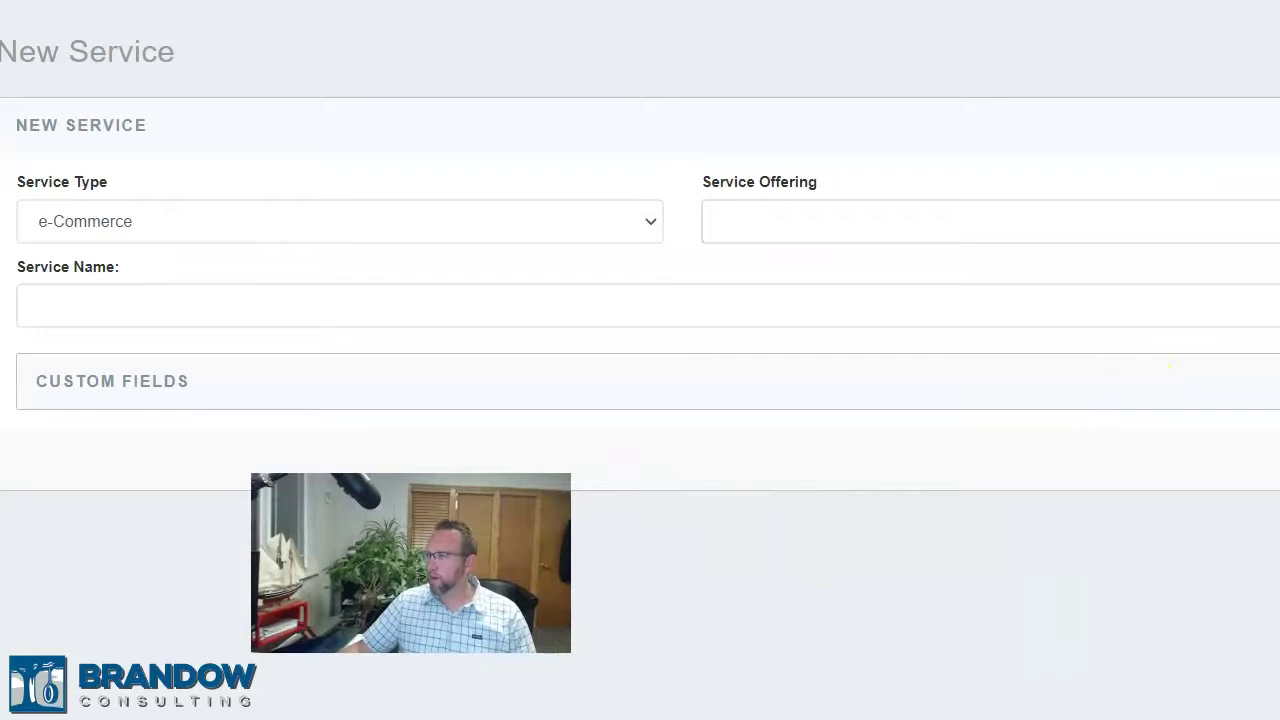
pyautogui.click(914, 222)
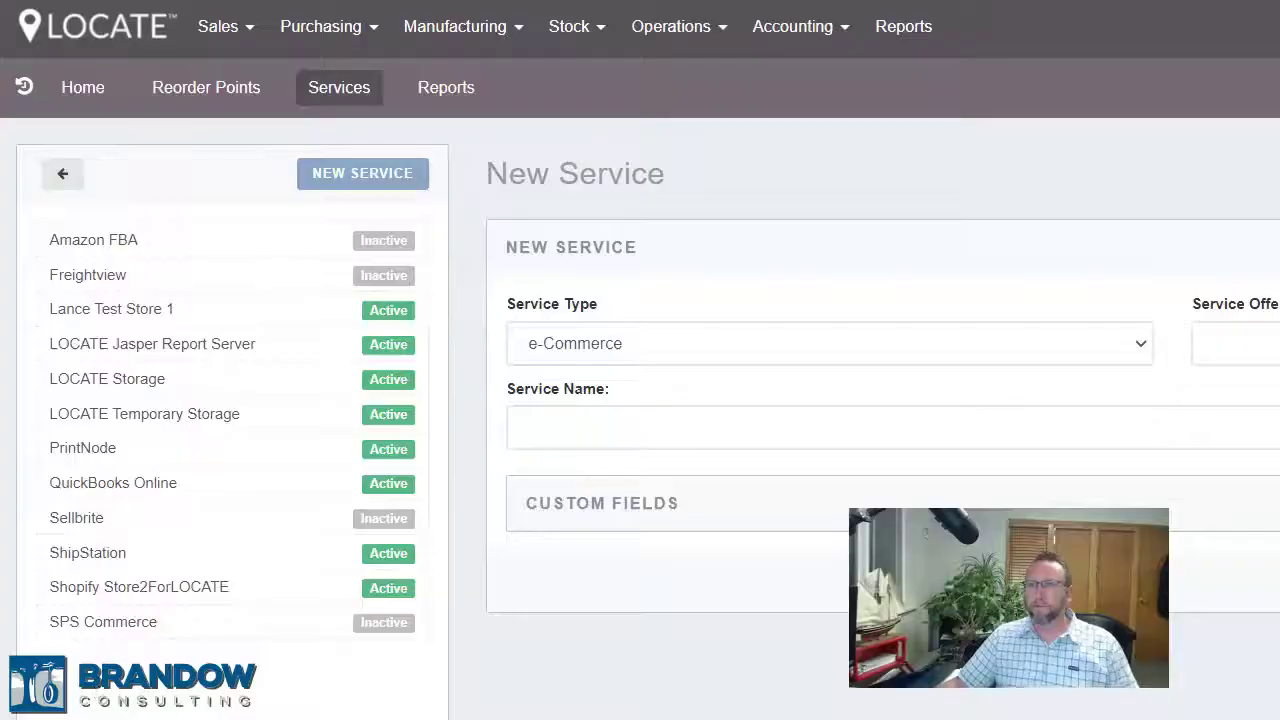
pyautogui.click(208, 30)
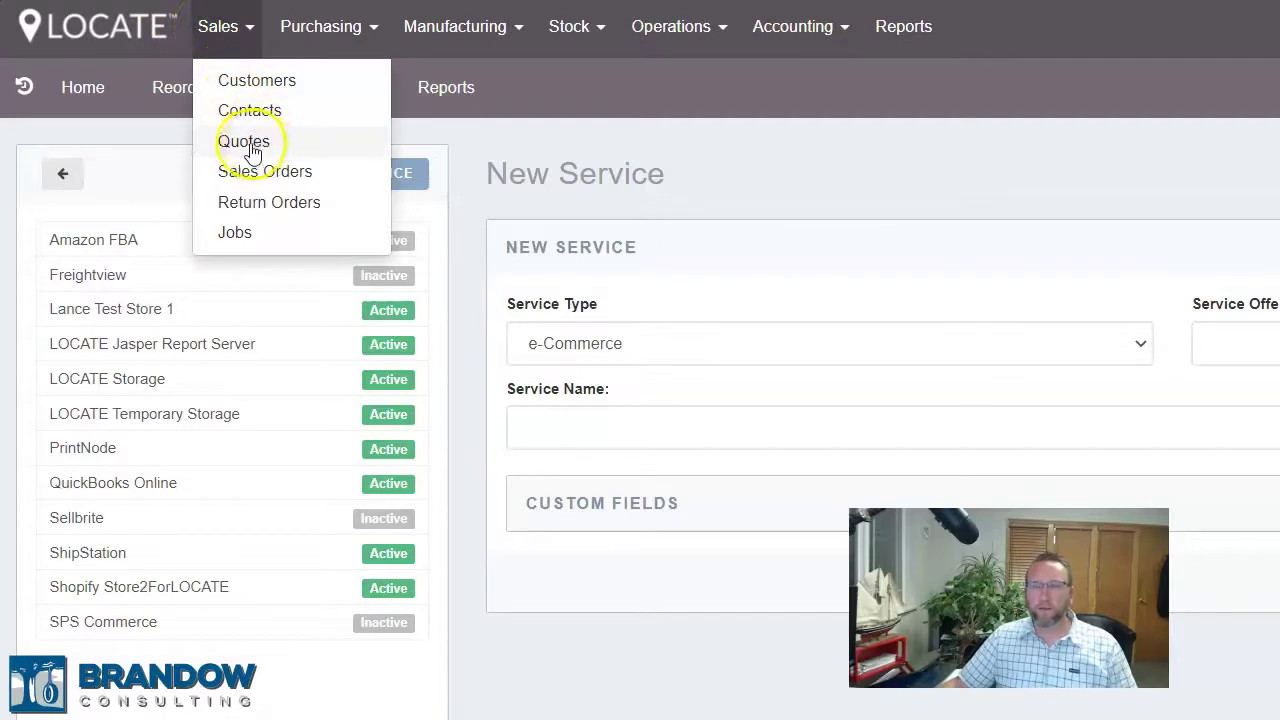
# Step: Create and issue a sales order for 10 Tarts Assorted (part 10003) at $2.45 each
pyautogui.click(312, 176)
pyautogui.click(171, 163)
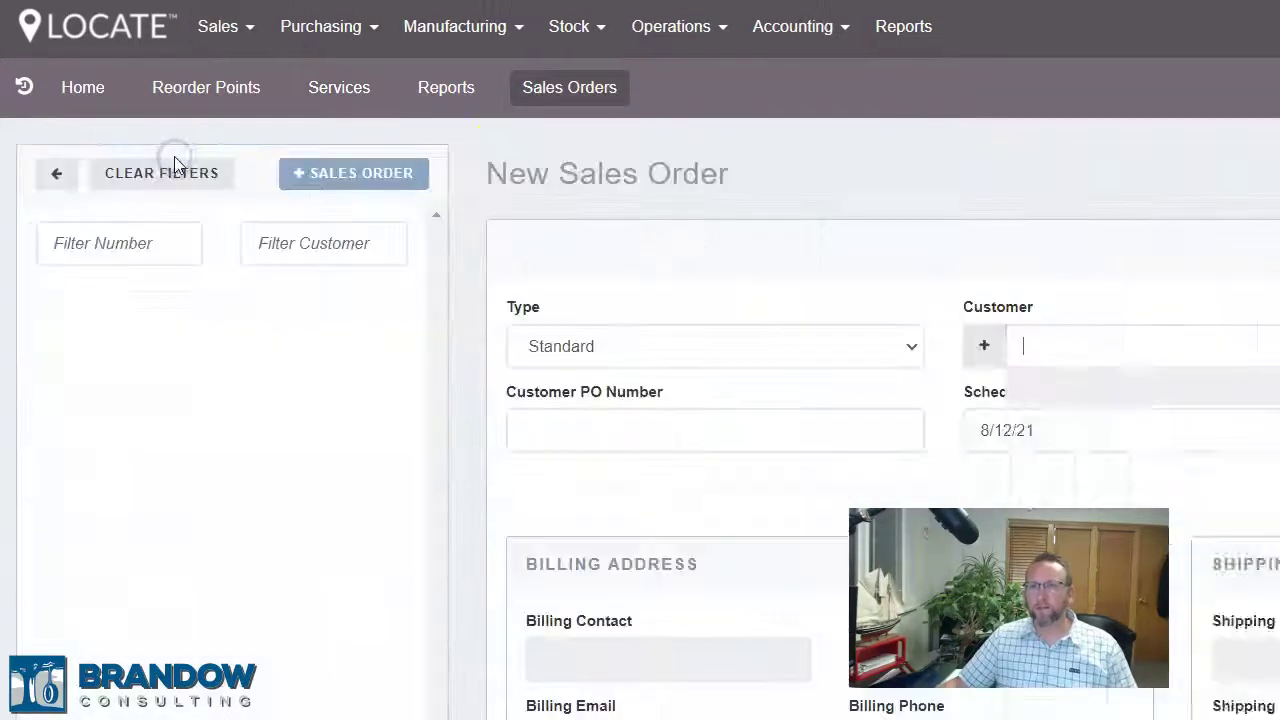
pyautogui.click(1113, 600)
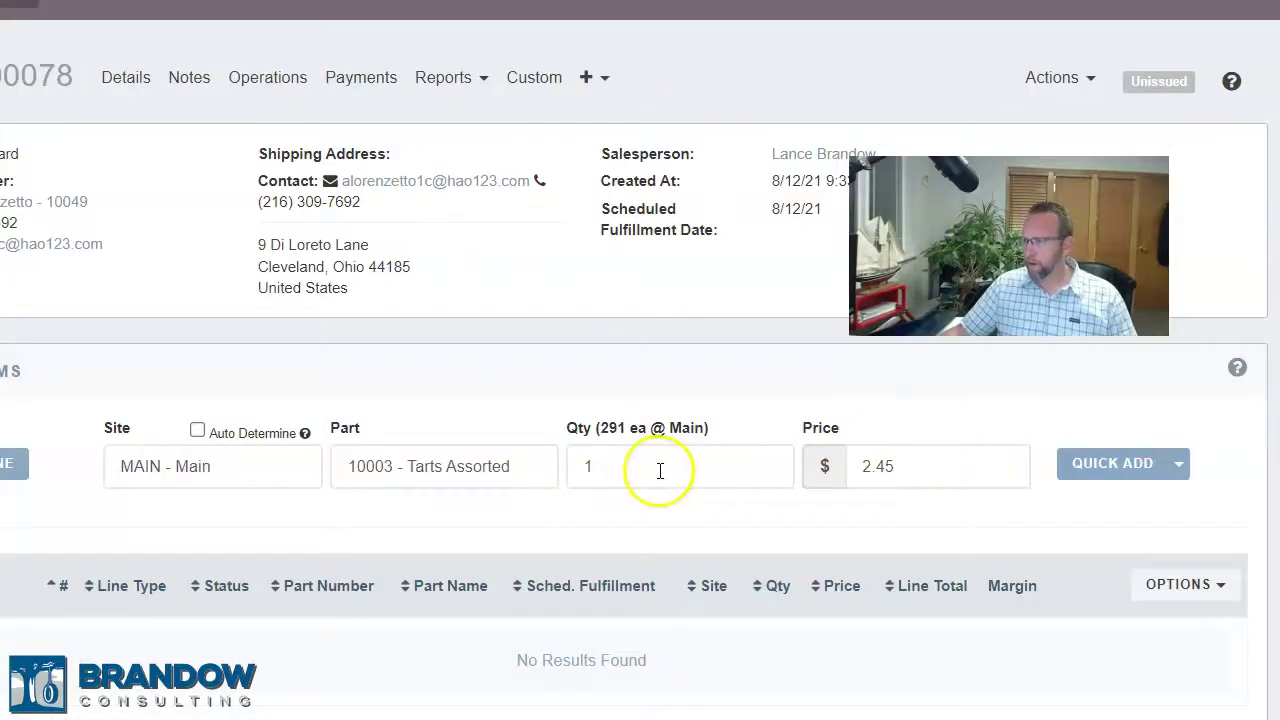
pyautogui.click(657, 469)
pyautogui.write('0')
pyautogui.click(1089, 466)
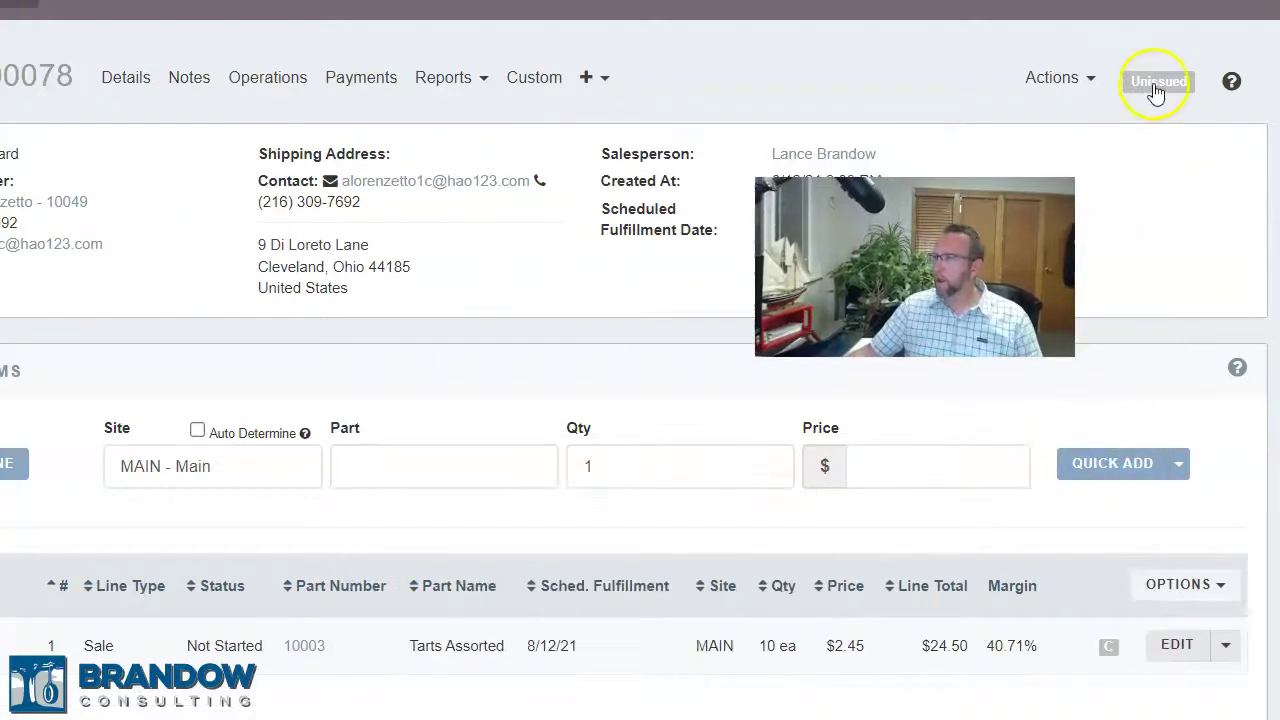
pyautogui.click(1155, 84)
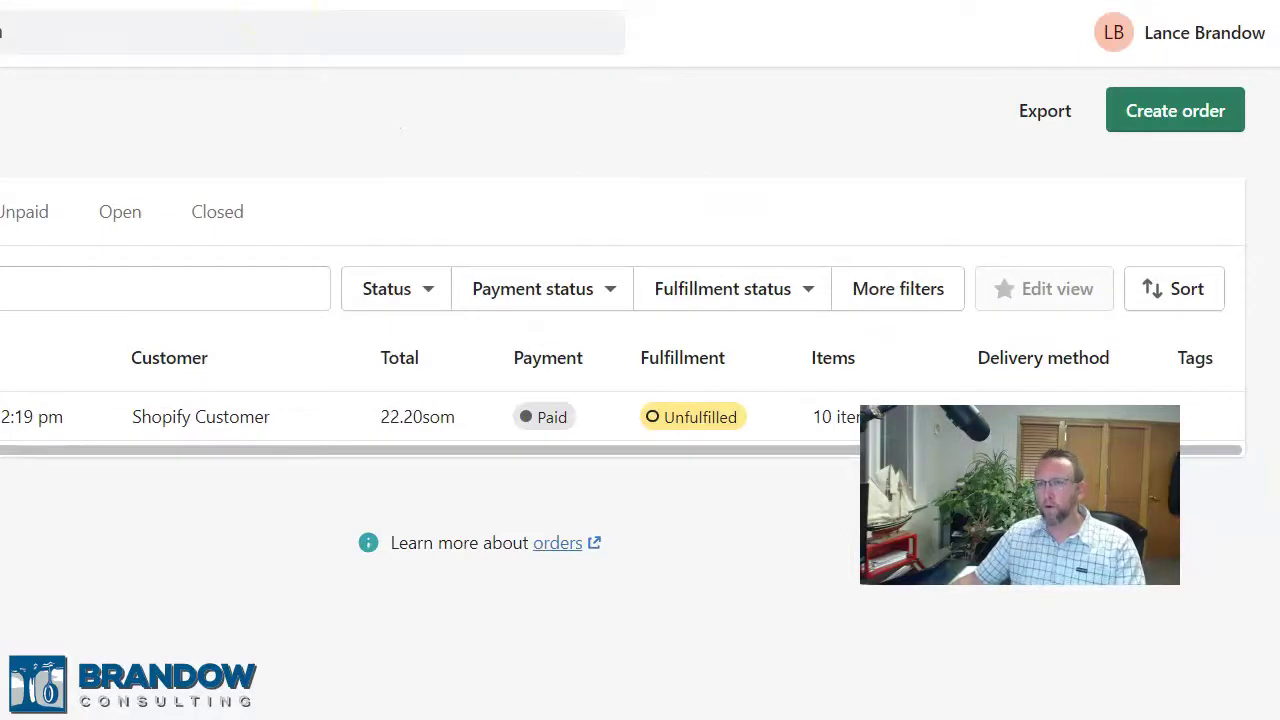
# Step: Begin a new order from the Shopify Orders page
pyautogui.click(1165, 112)
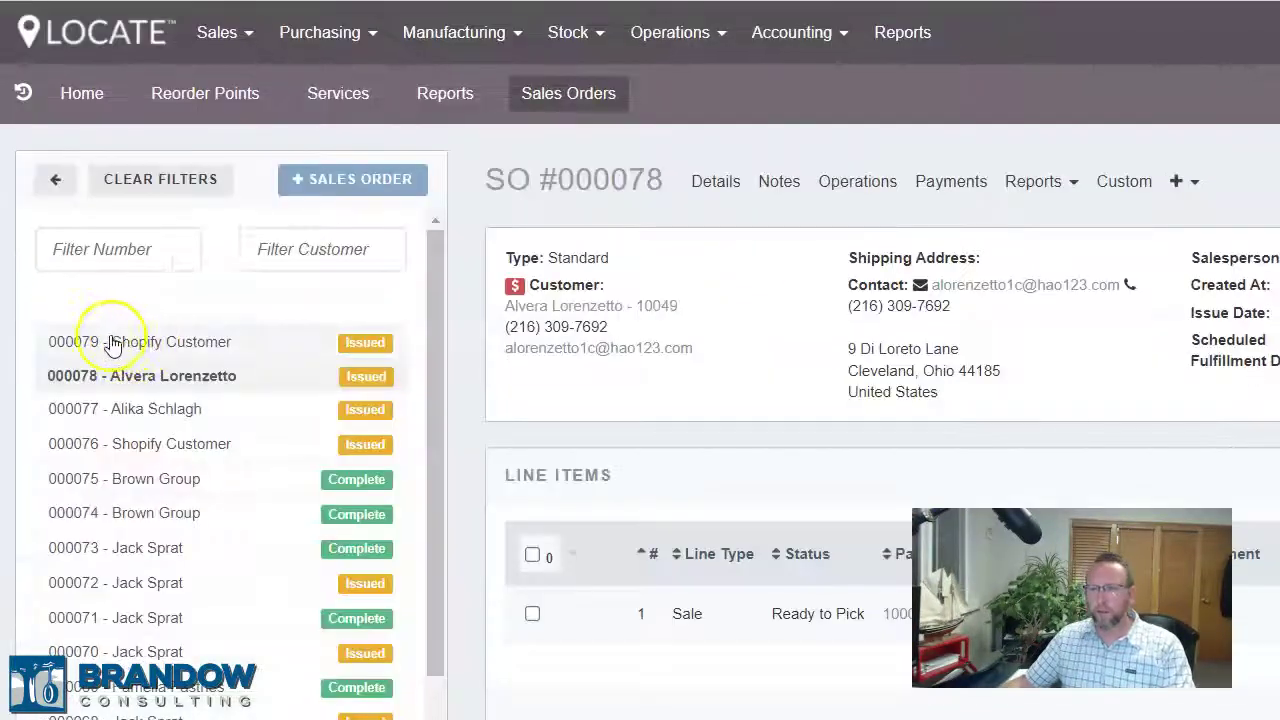
# Step: Open Shopify sales order 000079, then bring up the Operations menu for picking
pyautogui.click(146, 346)
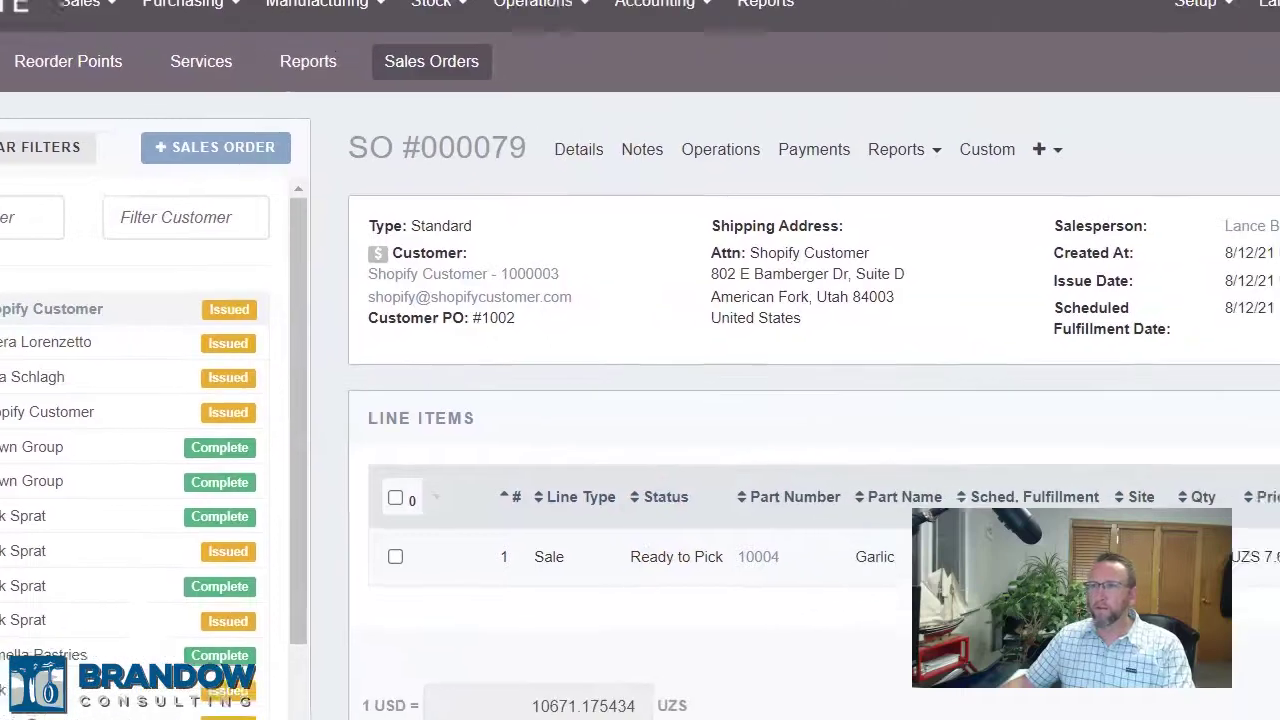
pyautogui.click(672, 34)
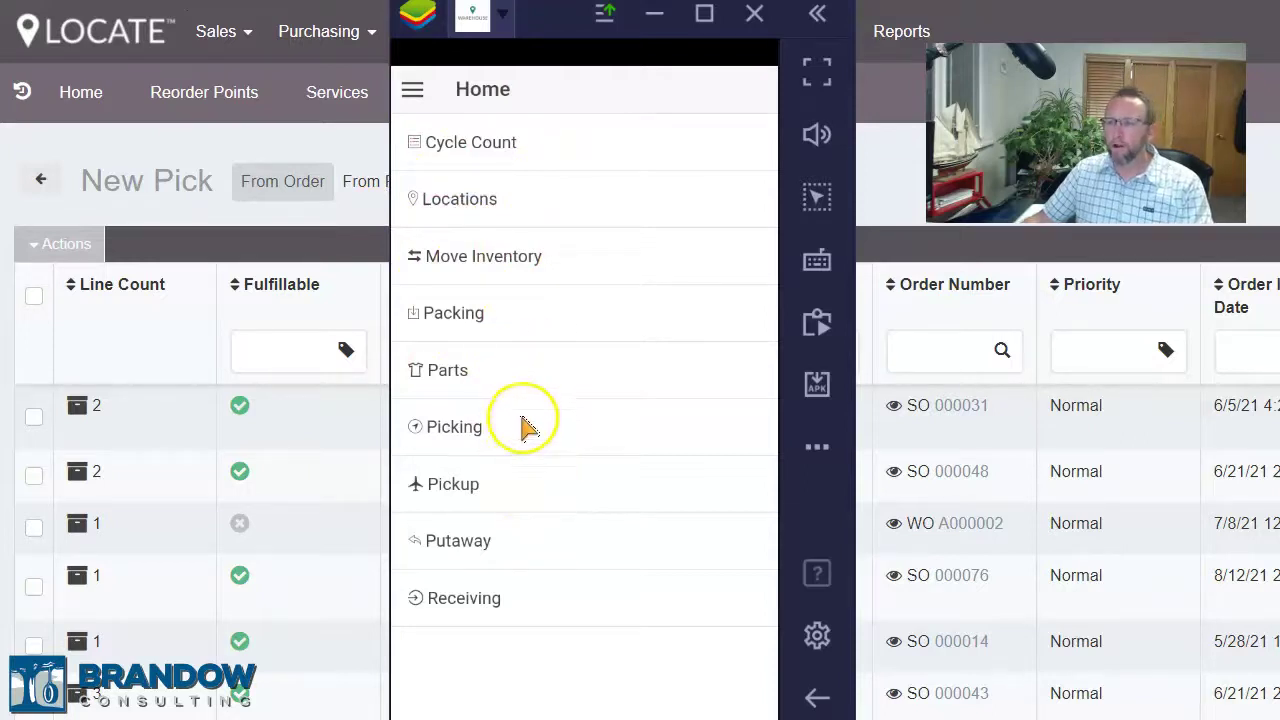
# Step: Show the handheld Picking list, then return to the web New Pick table
pyautogui.click(445, 427)
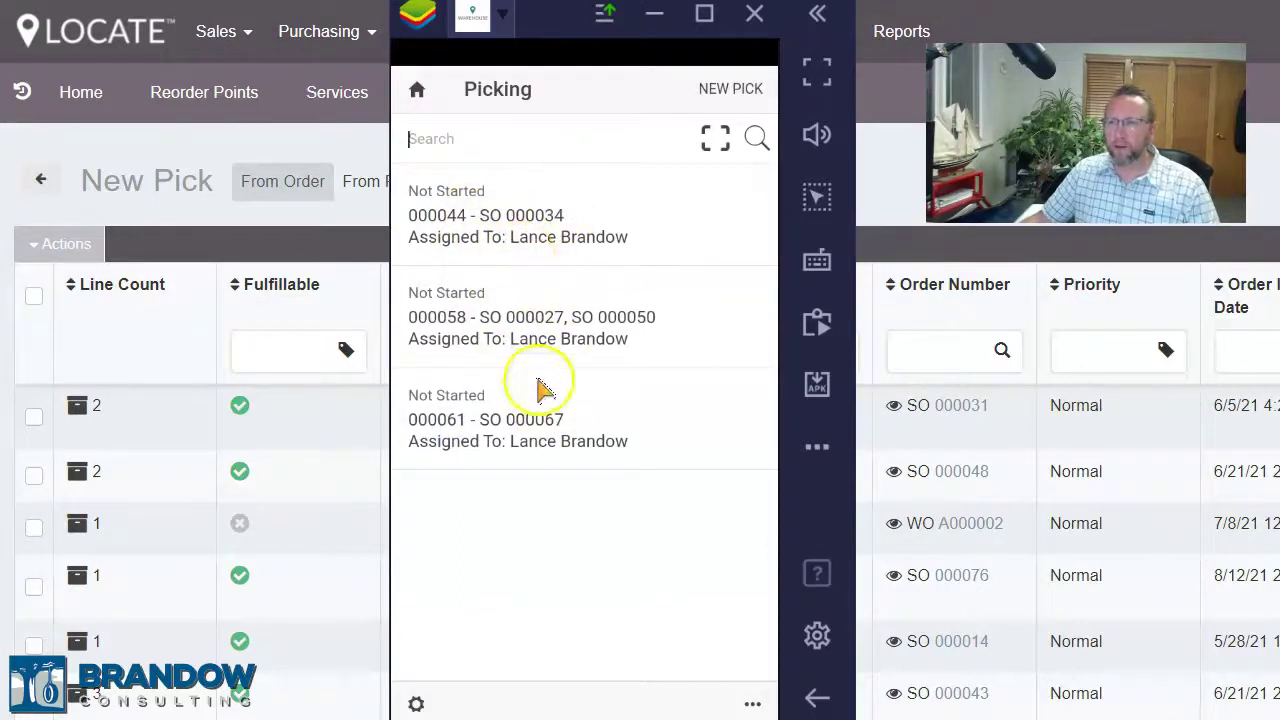
pyautogui.click(333, 460)
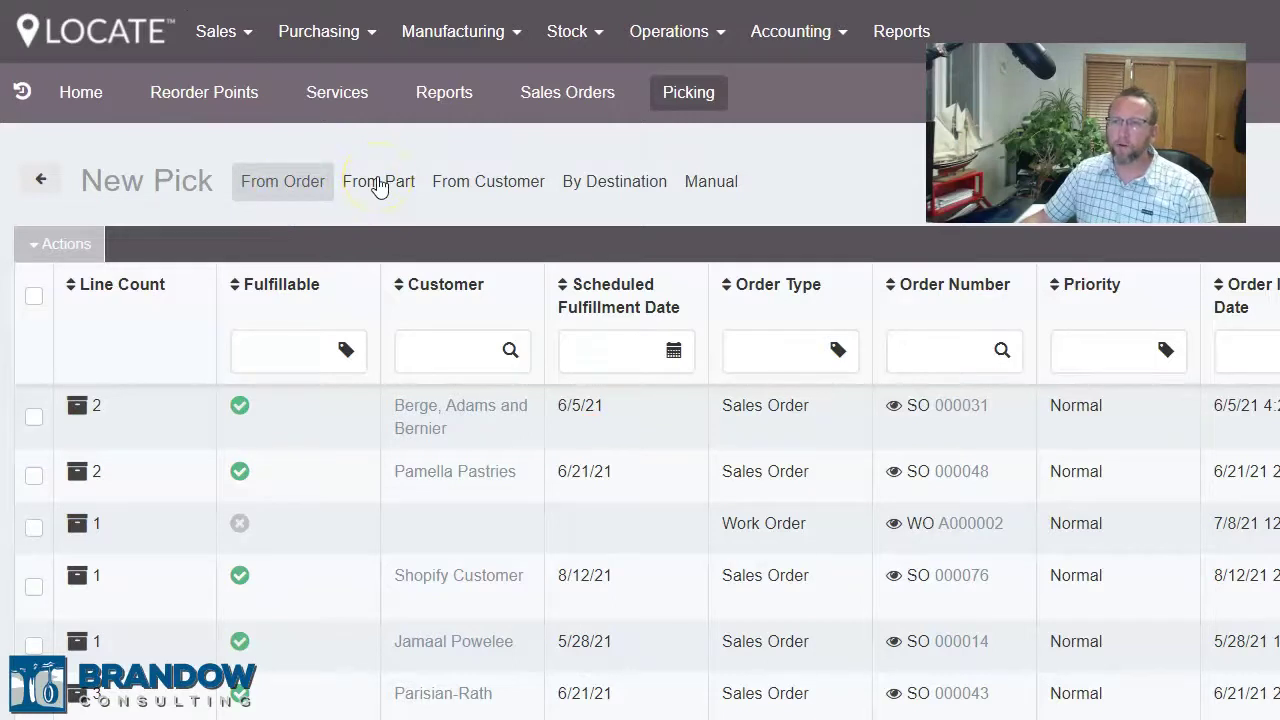
# Step: View the New Pick orders grouped From Customer, then By Destination
pyautogui.click(500, 184)
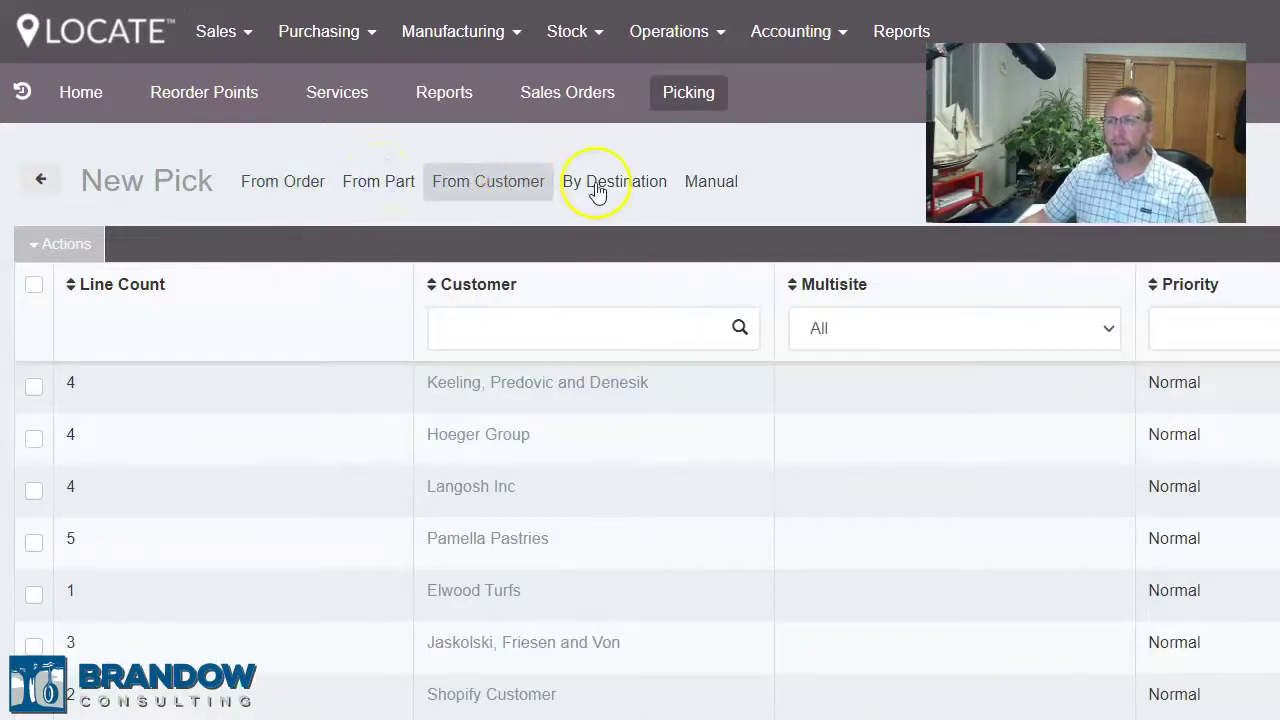
pyautogui.click(596, 188)
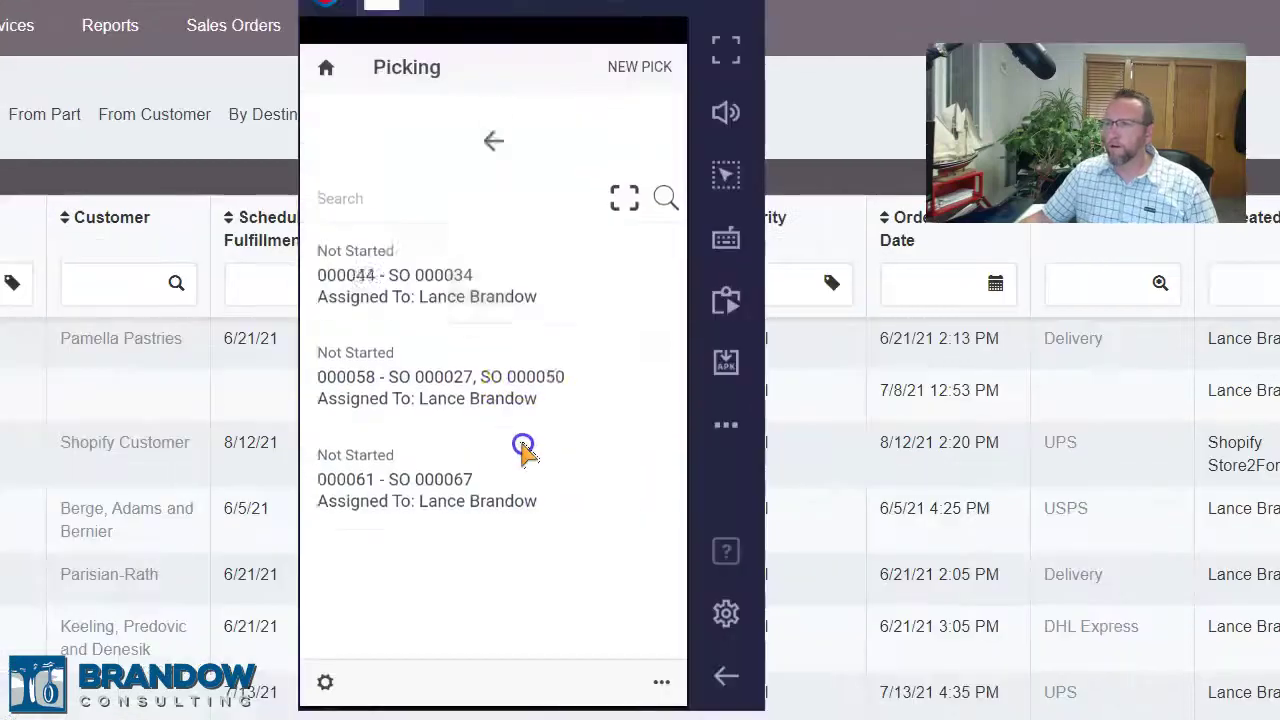
# Step: Open pick 000044 for SO 000034 from the handheld Picking list
pyautogui.click(435, 185)
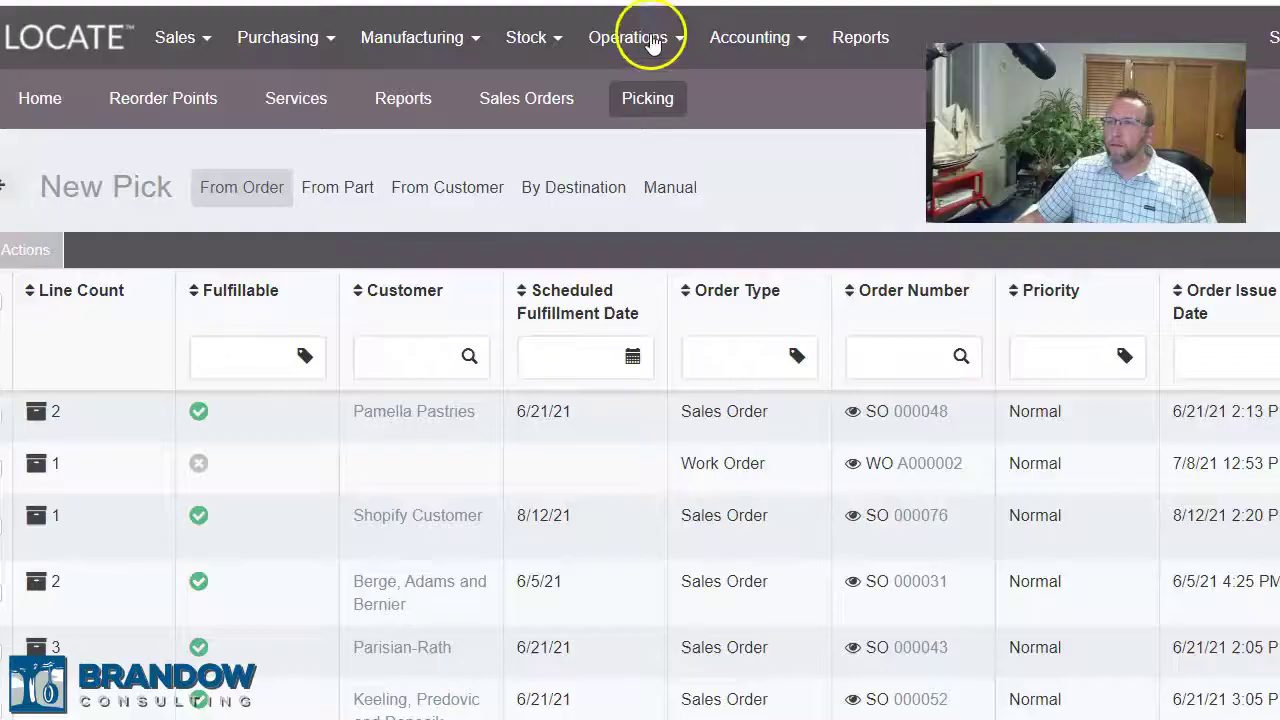
# Step: Create packs for sales orders 000012, 000061 and 000058 on the Packing page
pyautogui.click(652, 40)
pyautogui.click(654, 120)
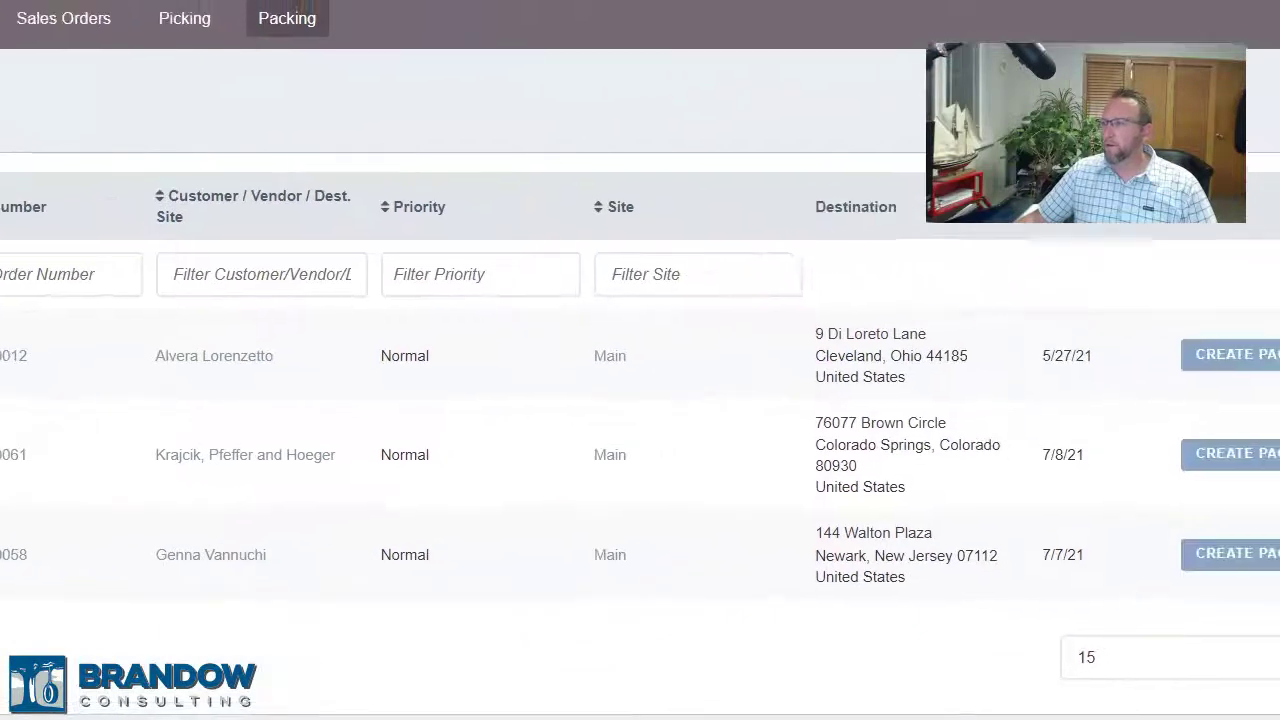
pyautogui.click(1230, 355)
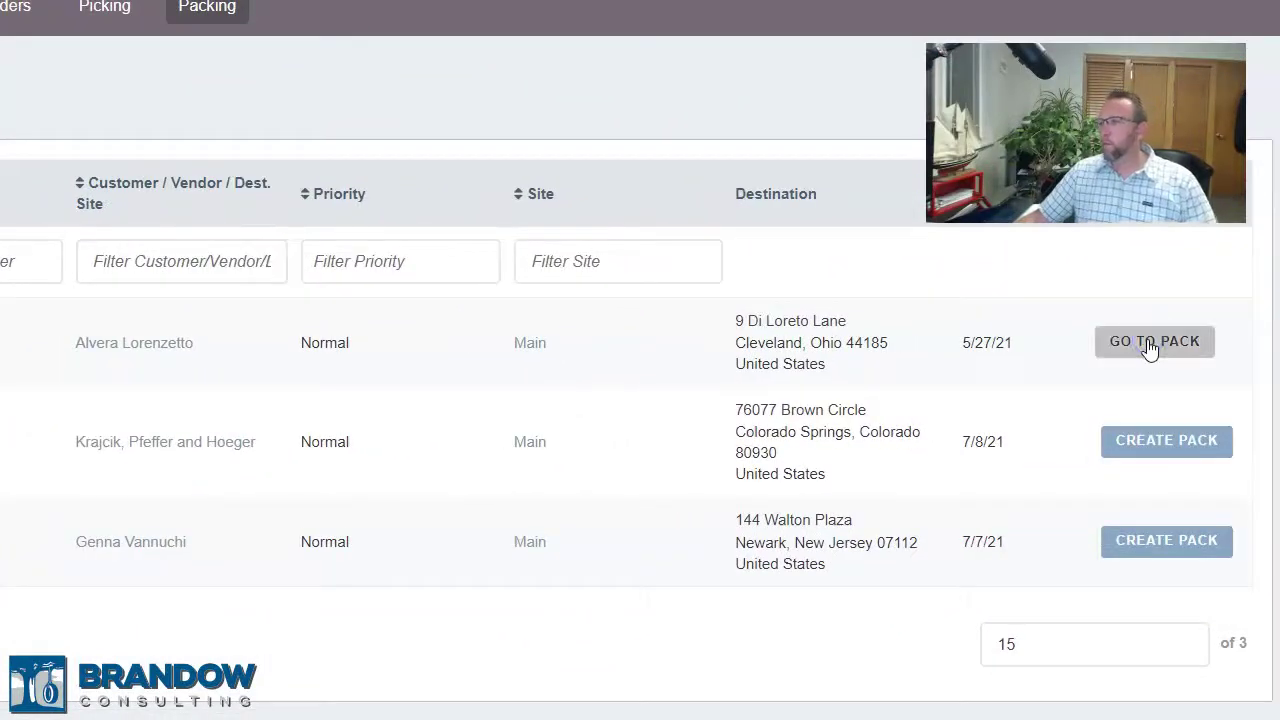
pyautogui.click(1164, 443)
pyautogui.click(1160, 541)
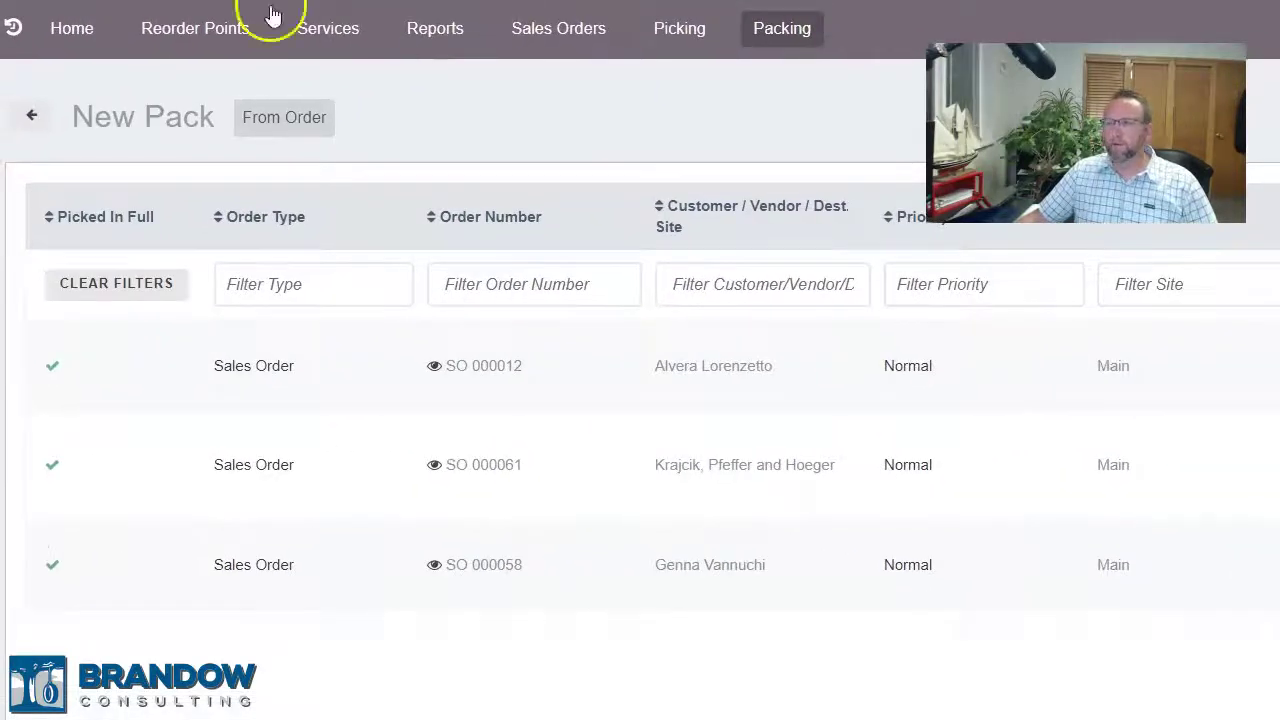
# Step: Leave pick 000058 on the handheld and show its Packing list
pyautogui.hotkey('alt', 'Tab')
pyautogui.click(286, 84)
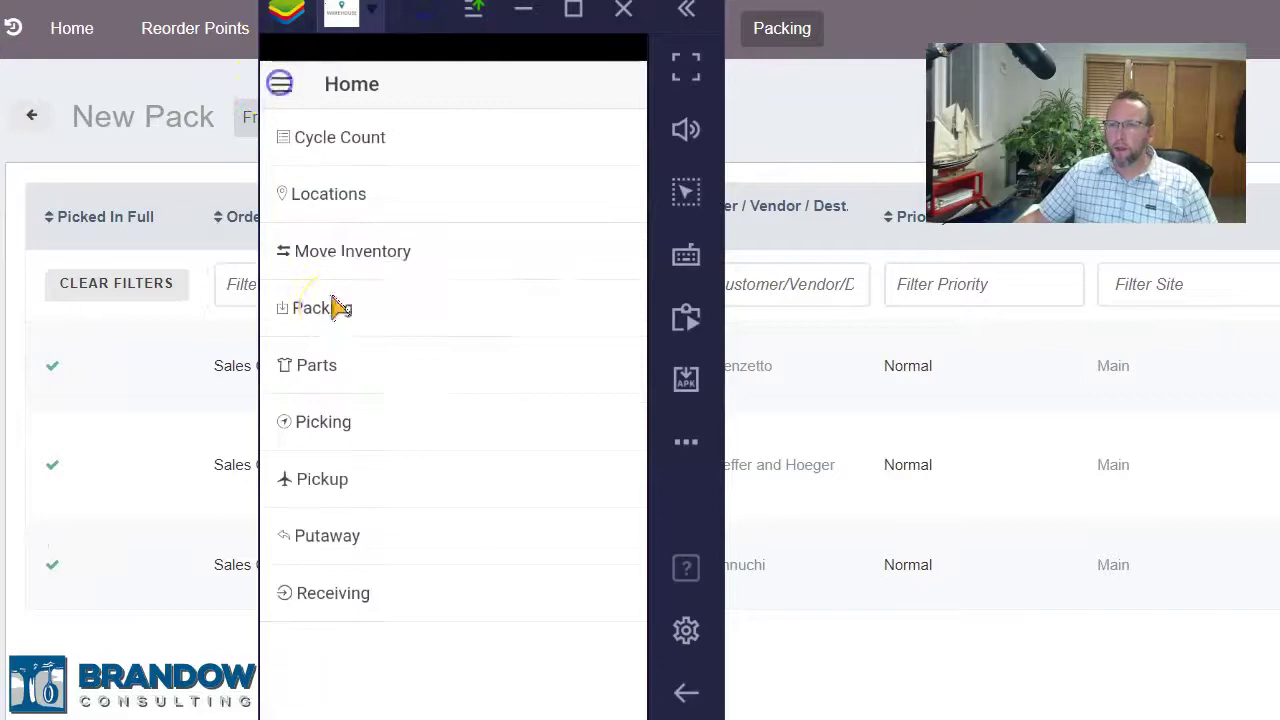
pyautogui.click(335, 308)
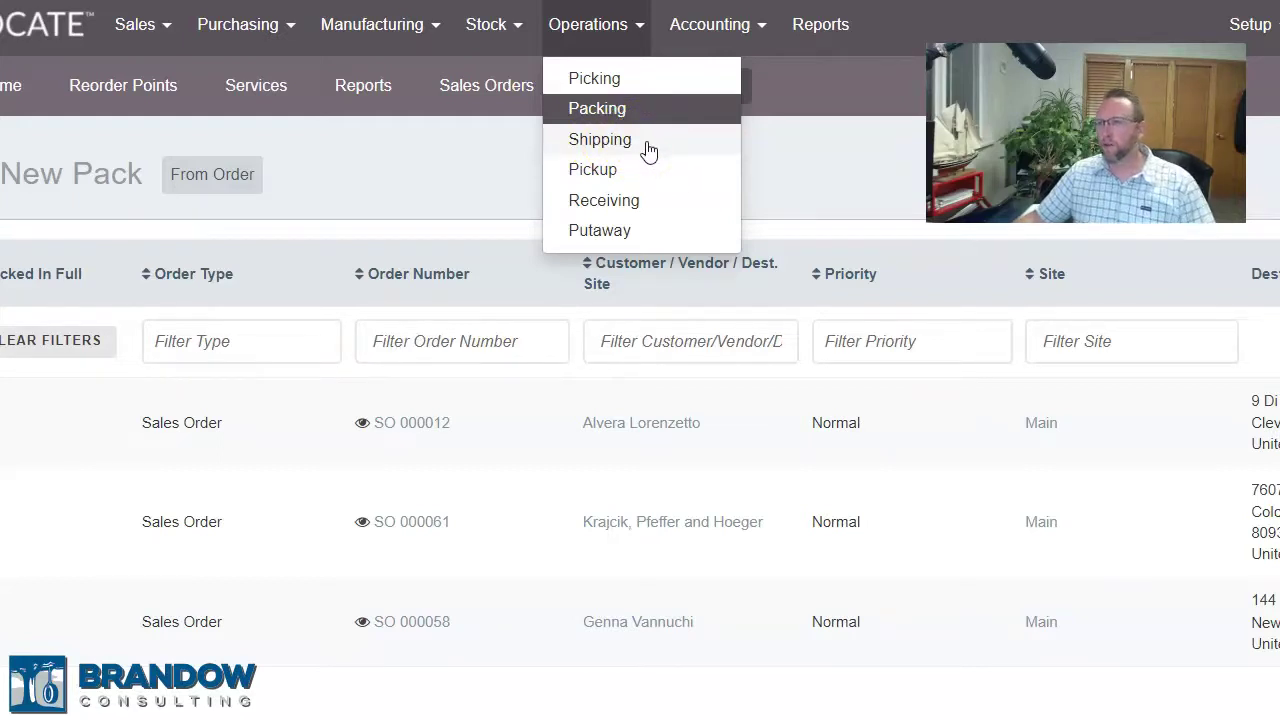
# Step: Print the pack's packing slip and mark the Delivery and UPS cartons as picked up
pyautogui.click(434, 180)
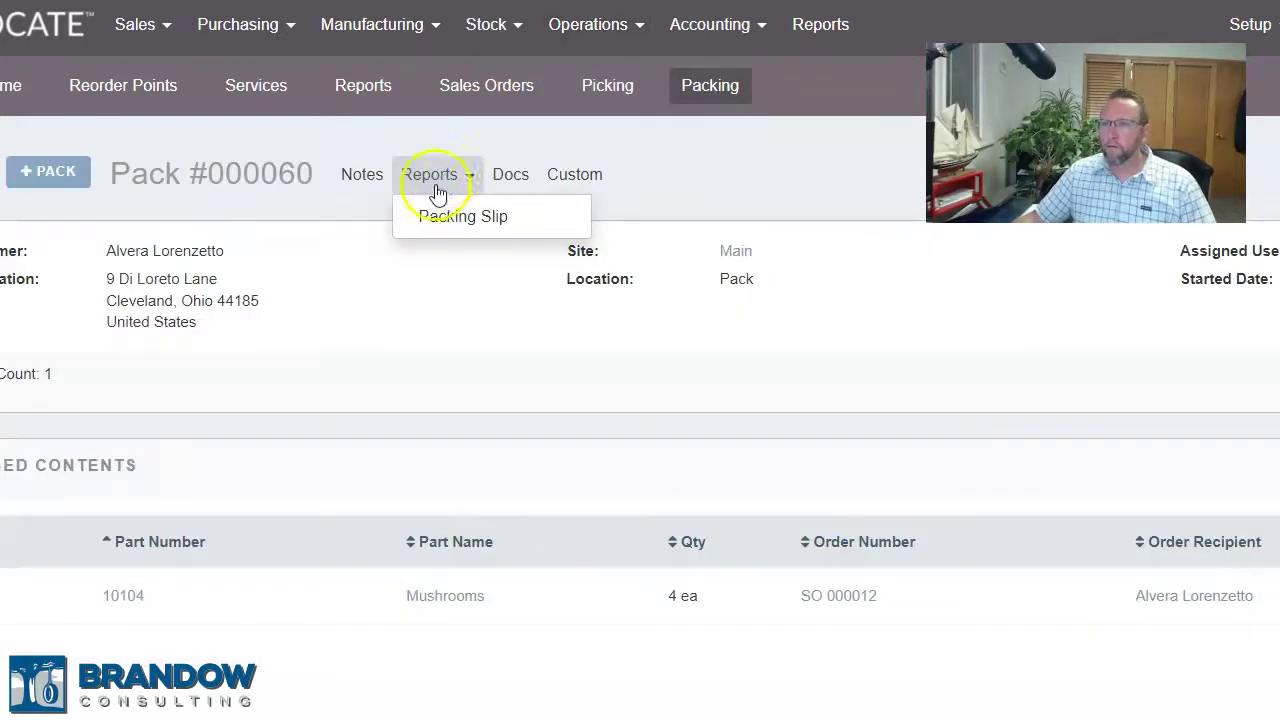
pyautogui.click(458, 224)
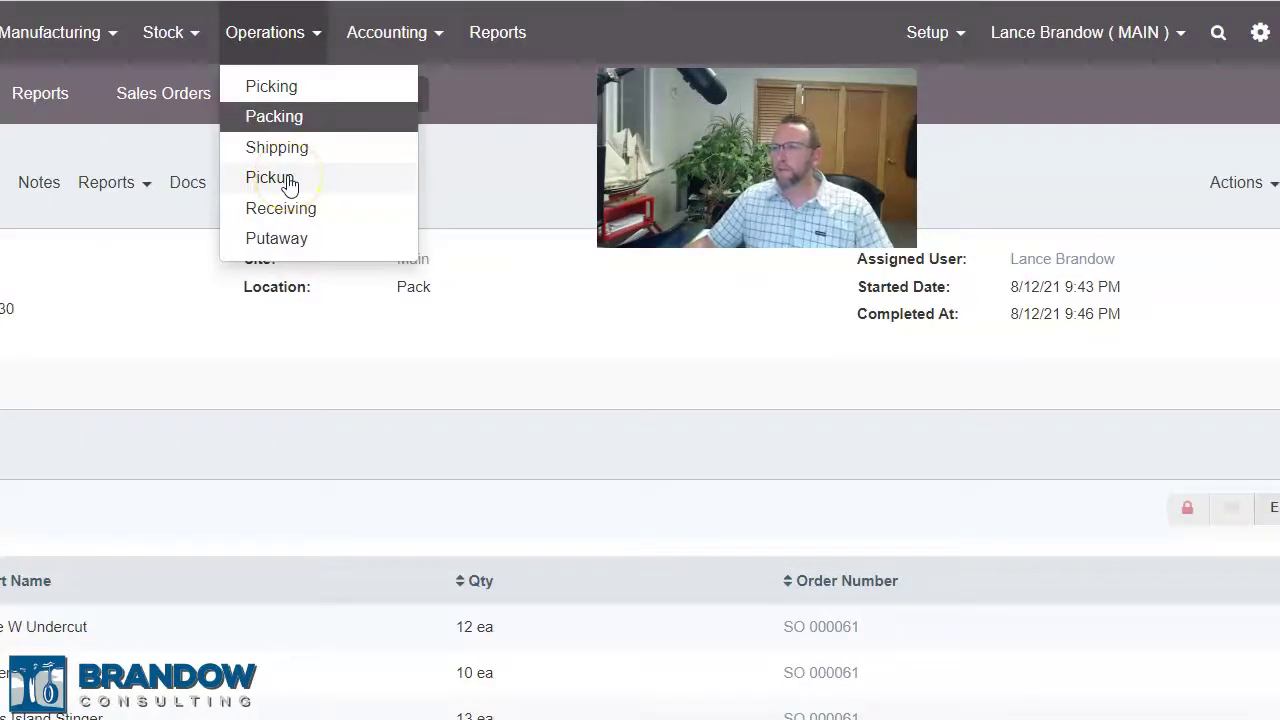
pyautogui.click(289, 186)
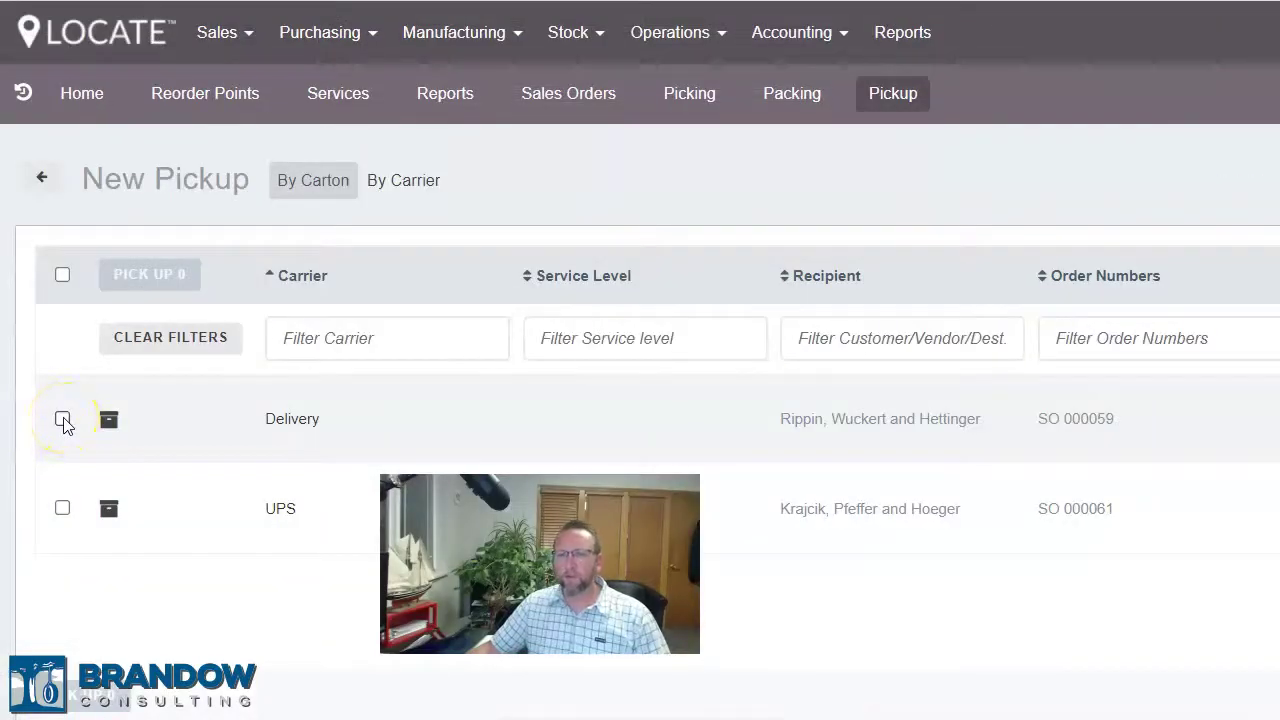
pyautogui.click(62, 419)
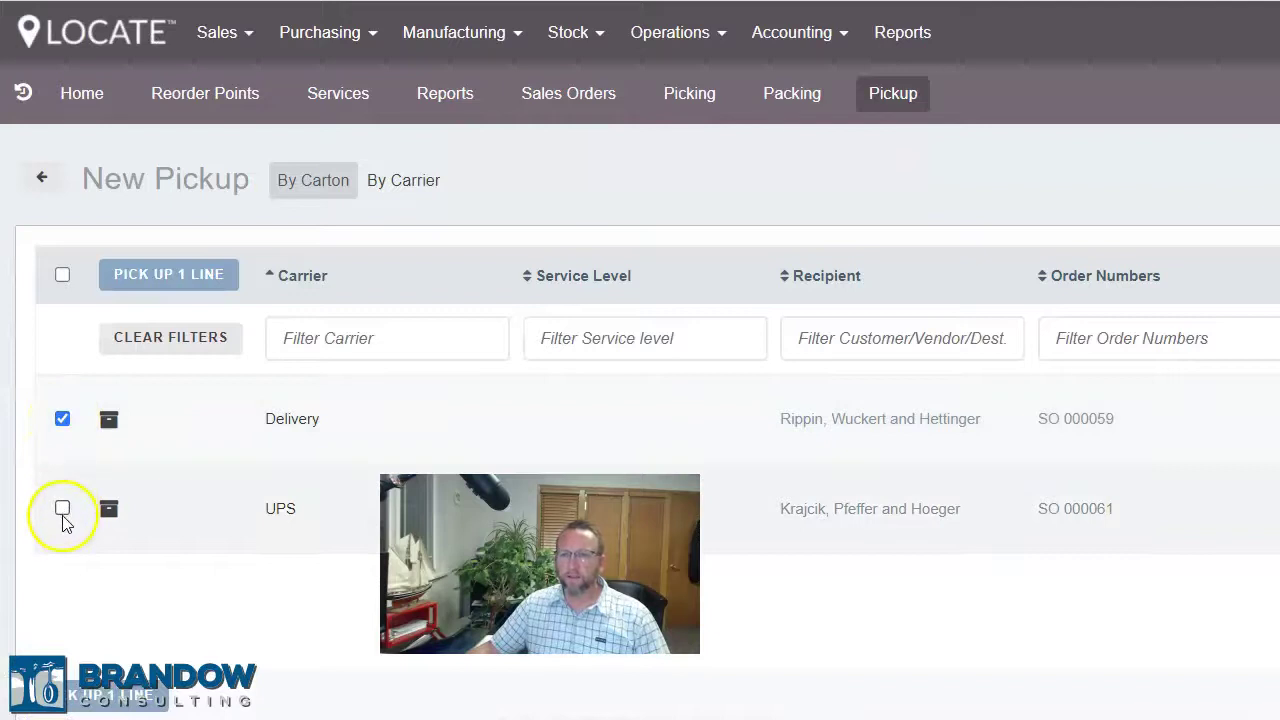
pyautogui.click(62, 508)
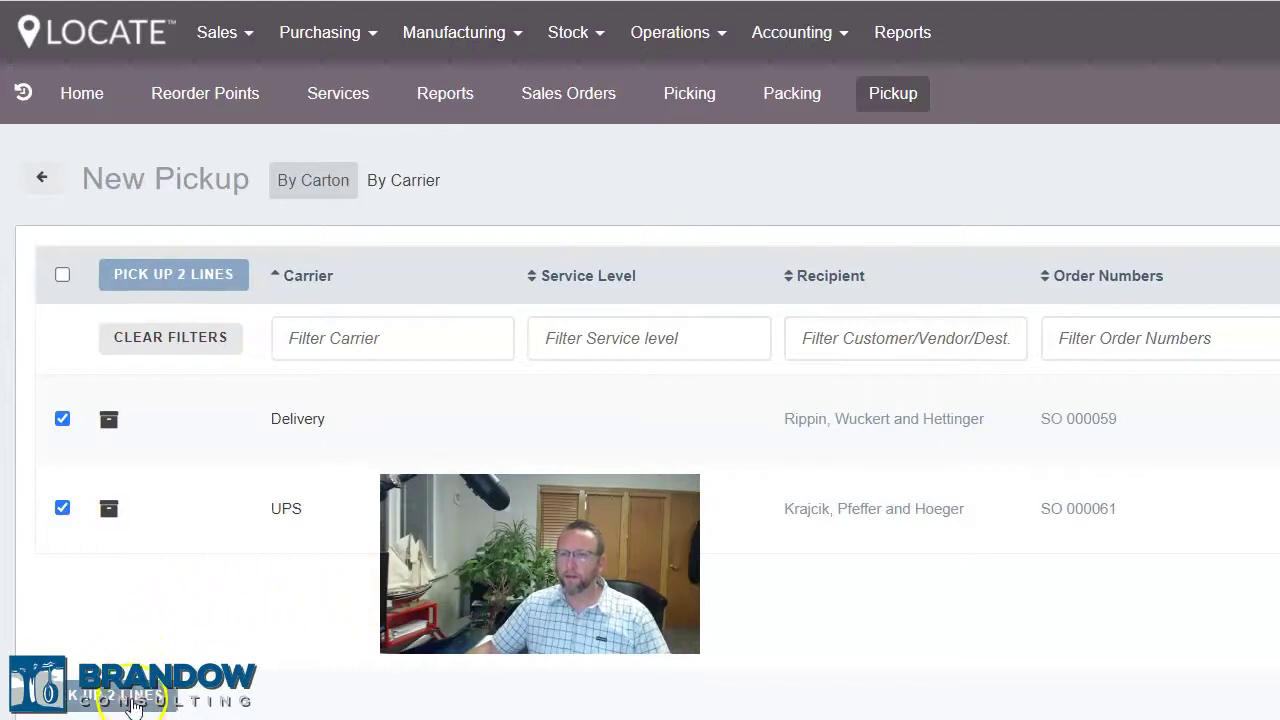
pyautogui.click(792, 32)
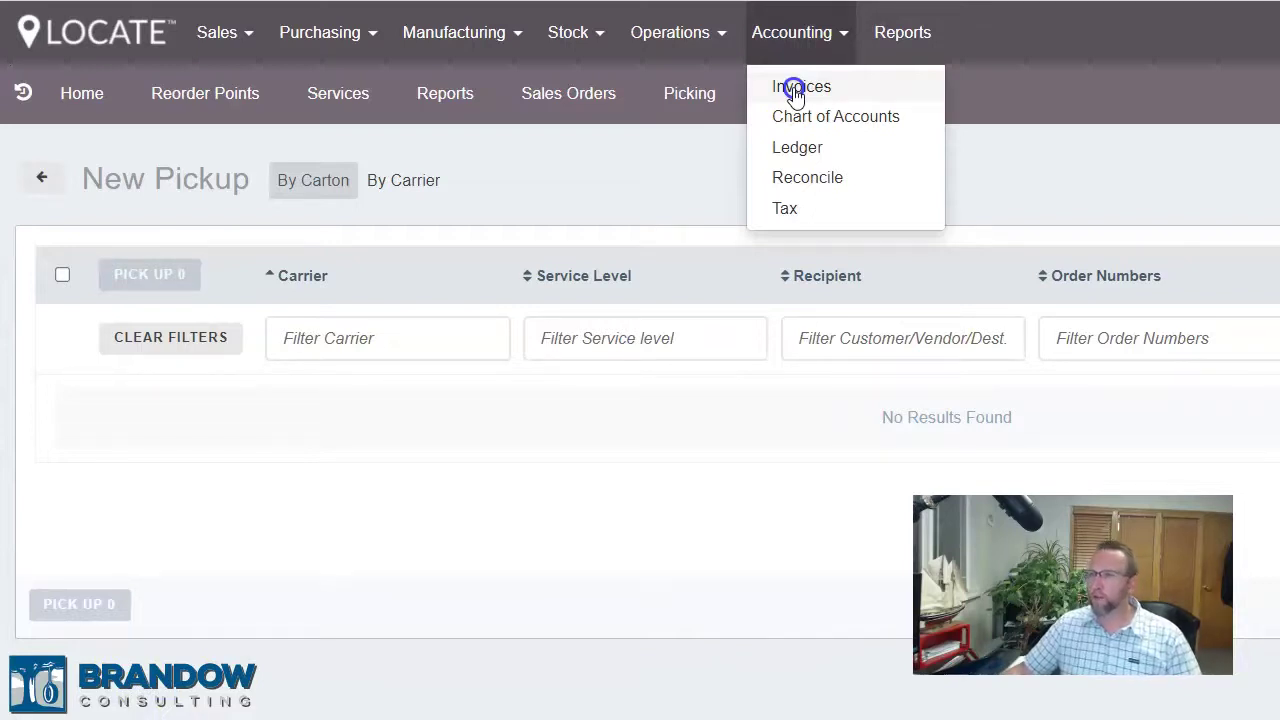
# Step: Review invoice 000051's details and payments, then open the Invoice email template
pyautogui.click(794, 88)
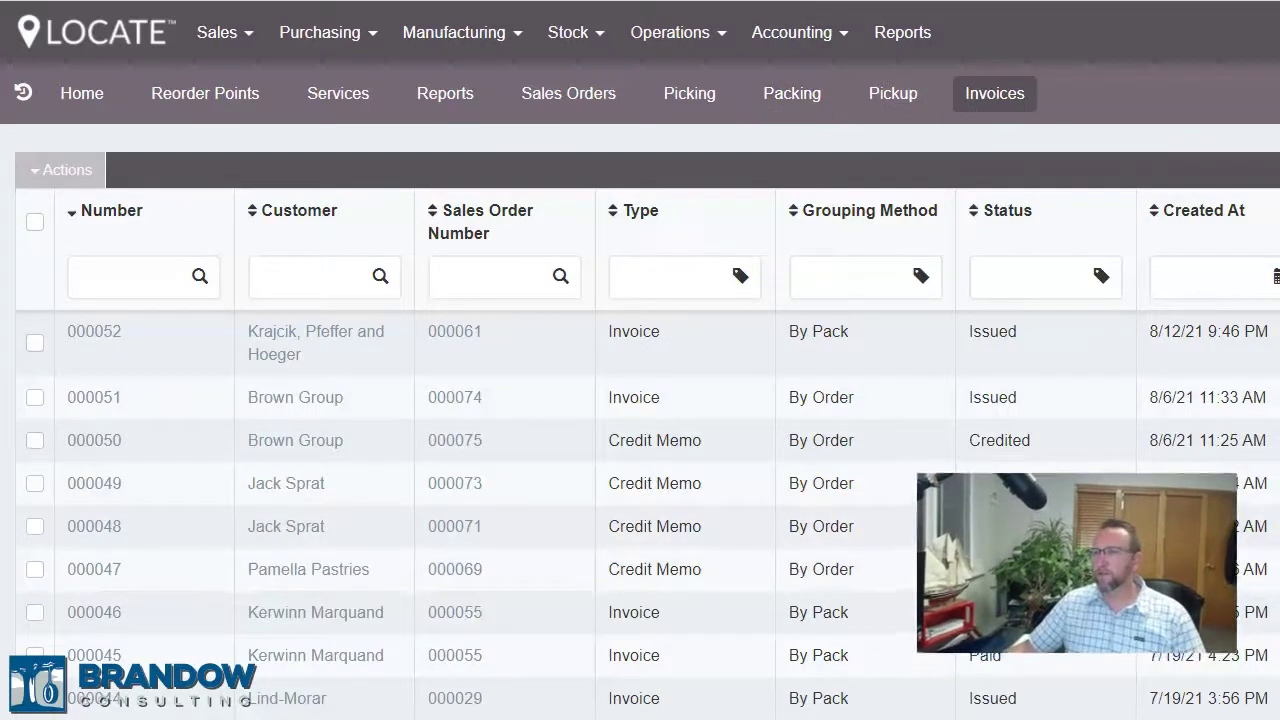
pyautogui.click(628, 392)
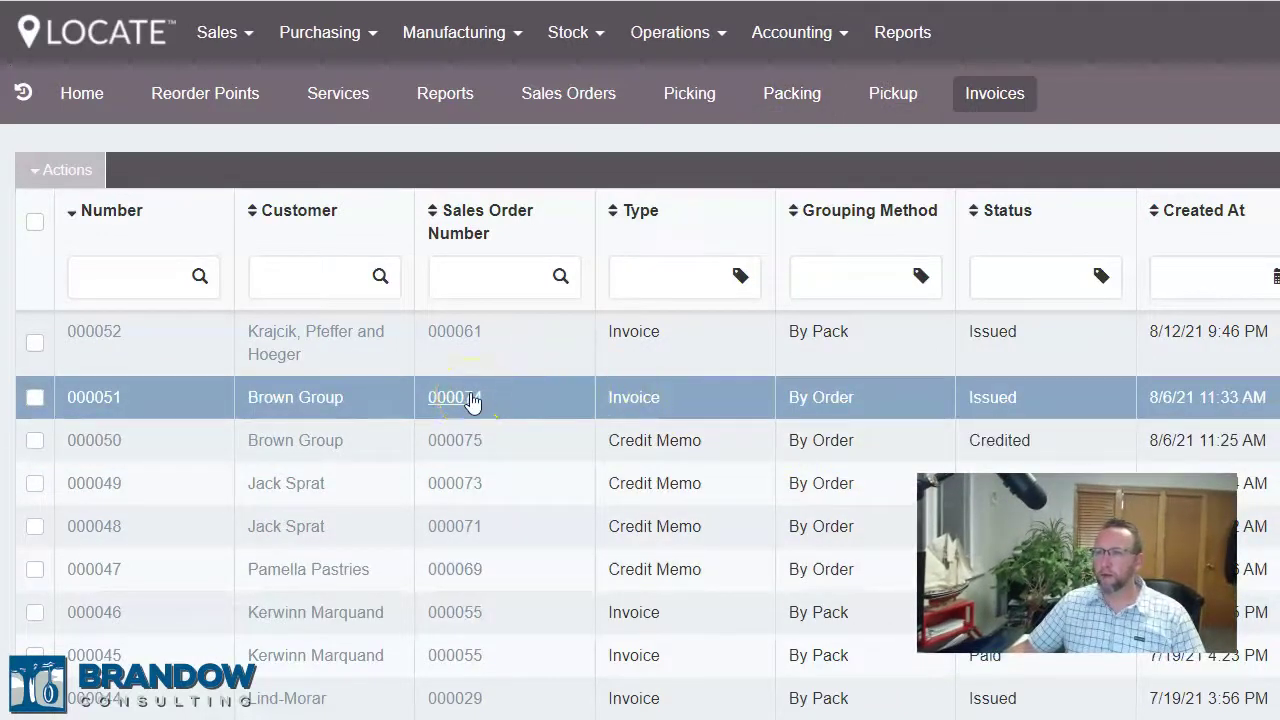
pyautogui.click(470, 400)
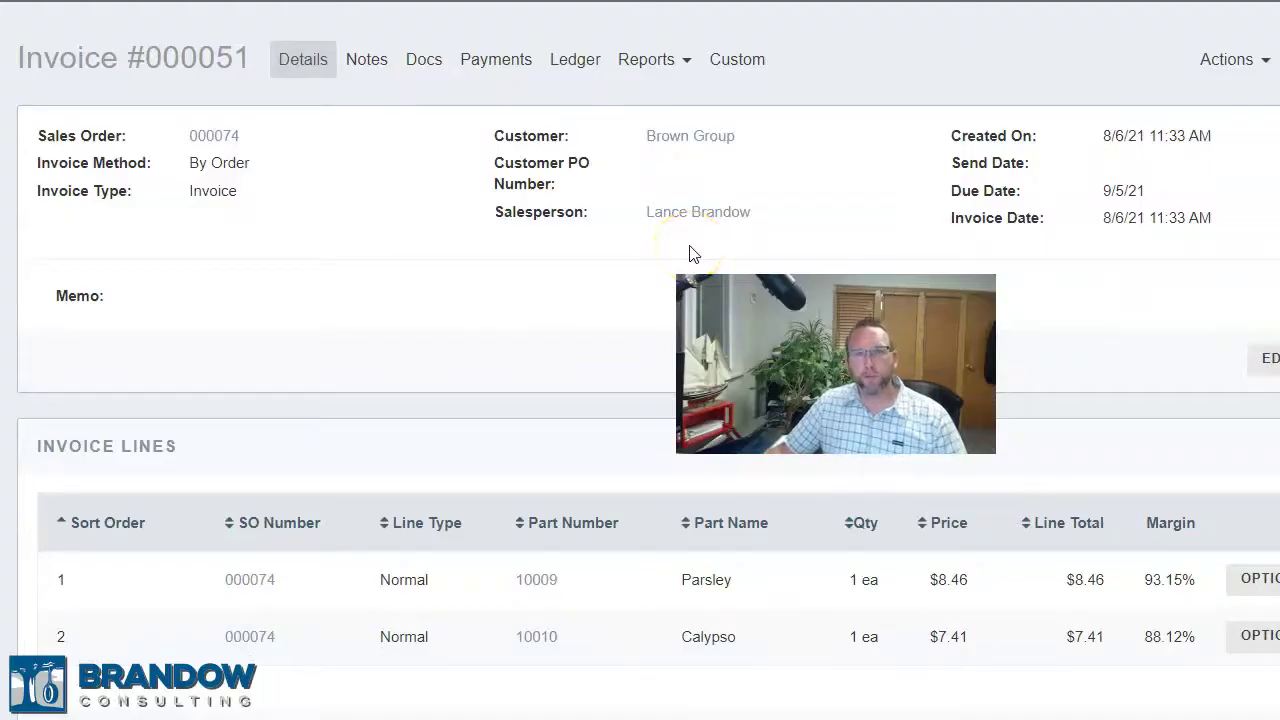
pyautogui.click(483, 72)
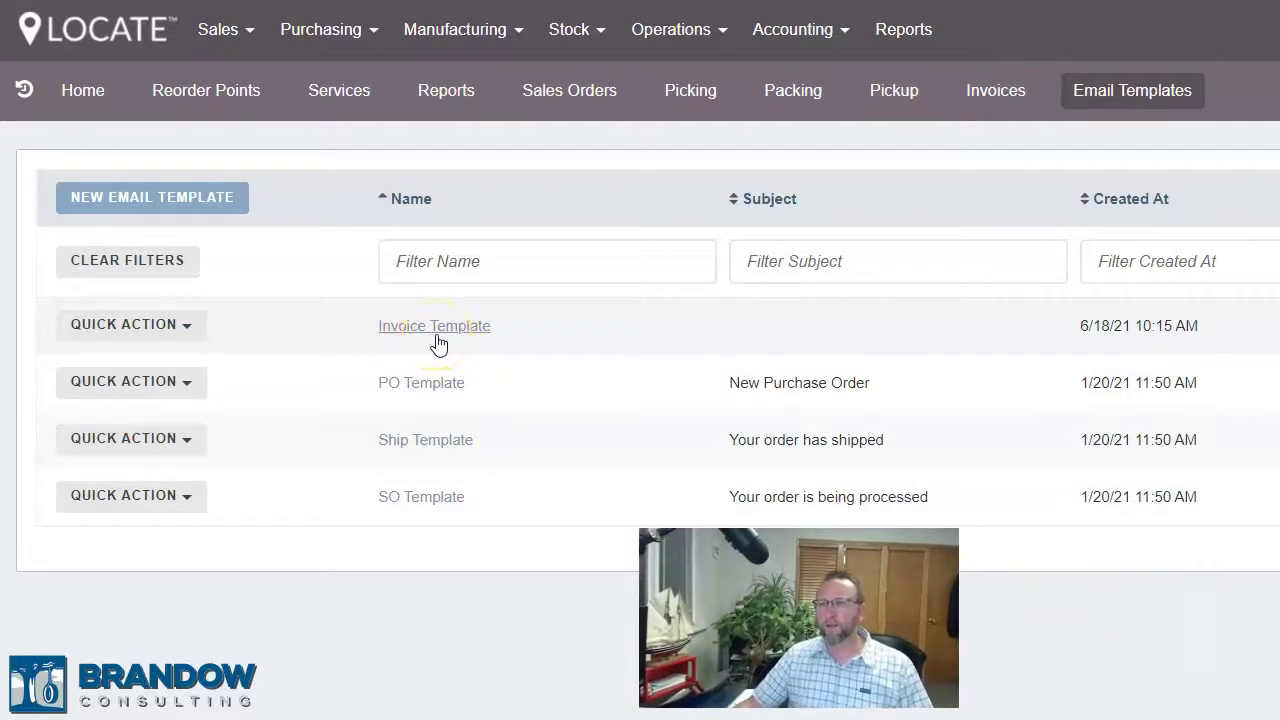
pyautogui.click(437, 343)
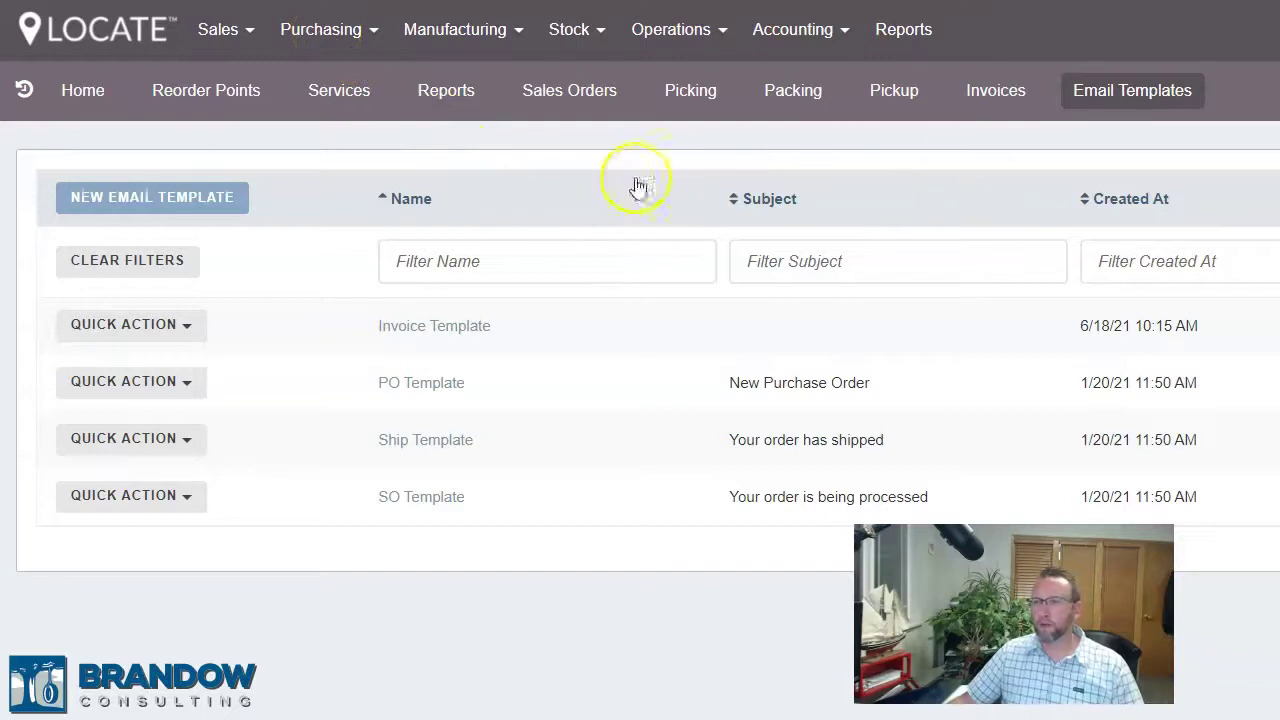
# Step: Start a new purchase order for vendor D'Amore, Oberbrunner and Kertzmann
pyautogui.click(315, 33)
pyautogui.click(320, 148)
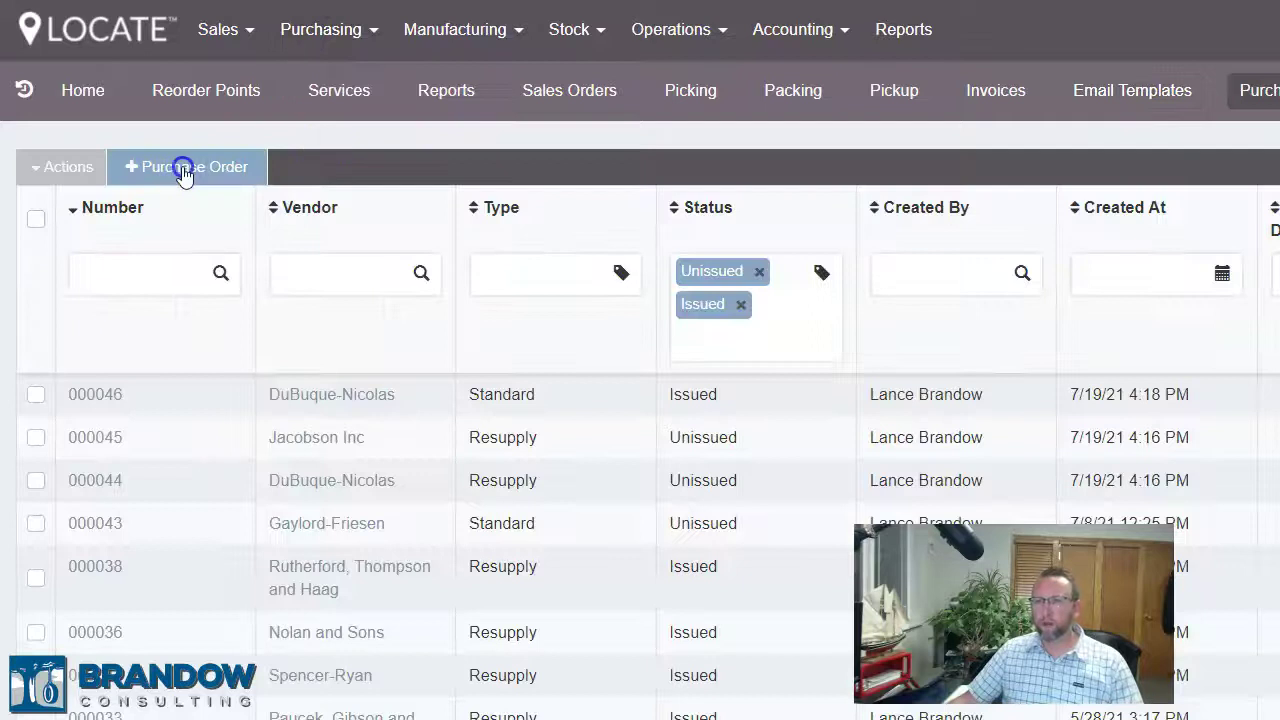
pyautogui.click(183, 166)
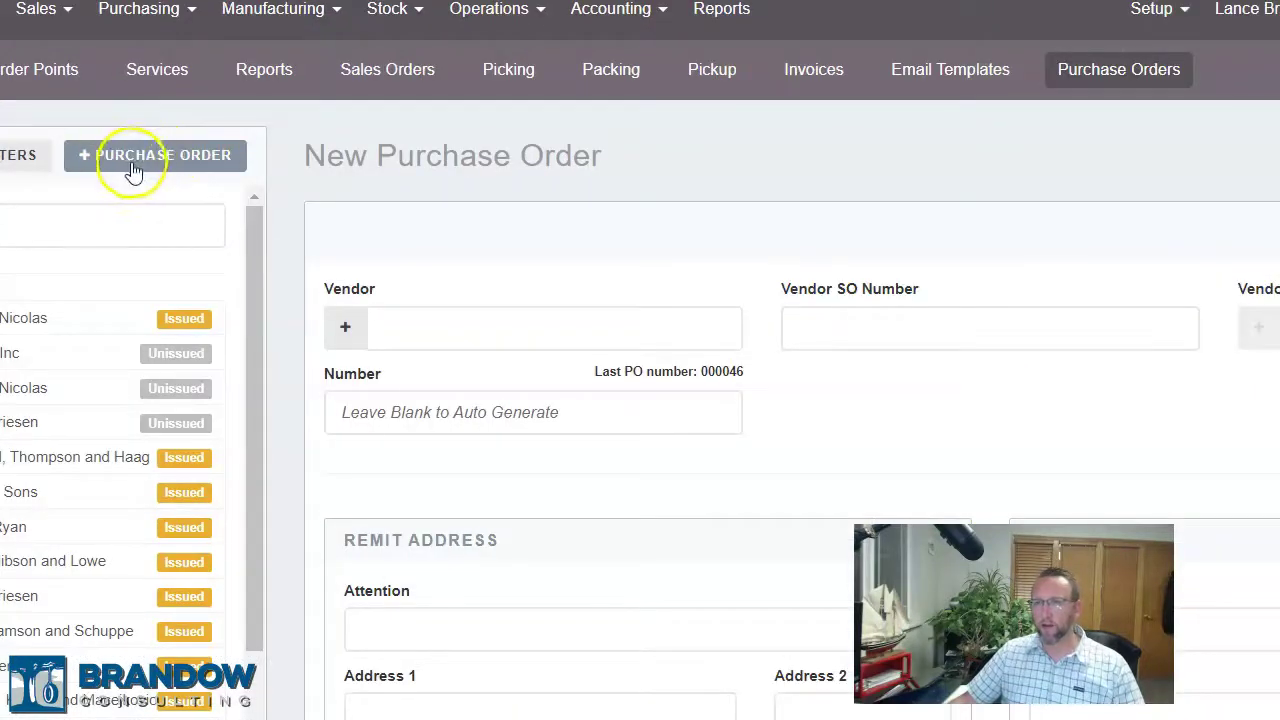
pyautogui.click(443, 329)
pyautogui.click(448, 540)
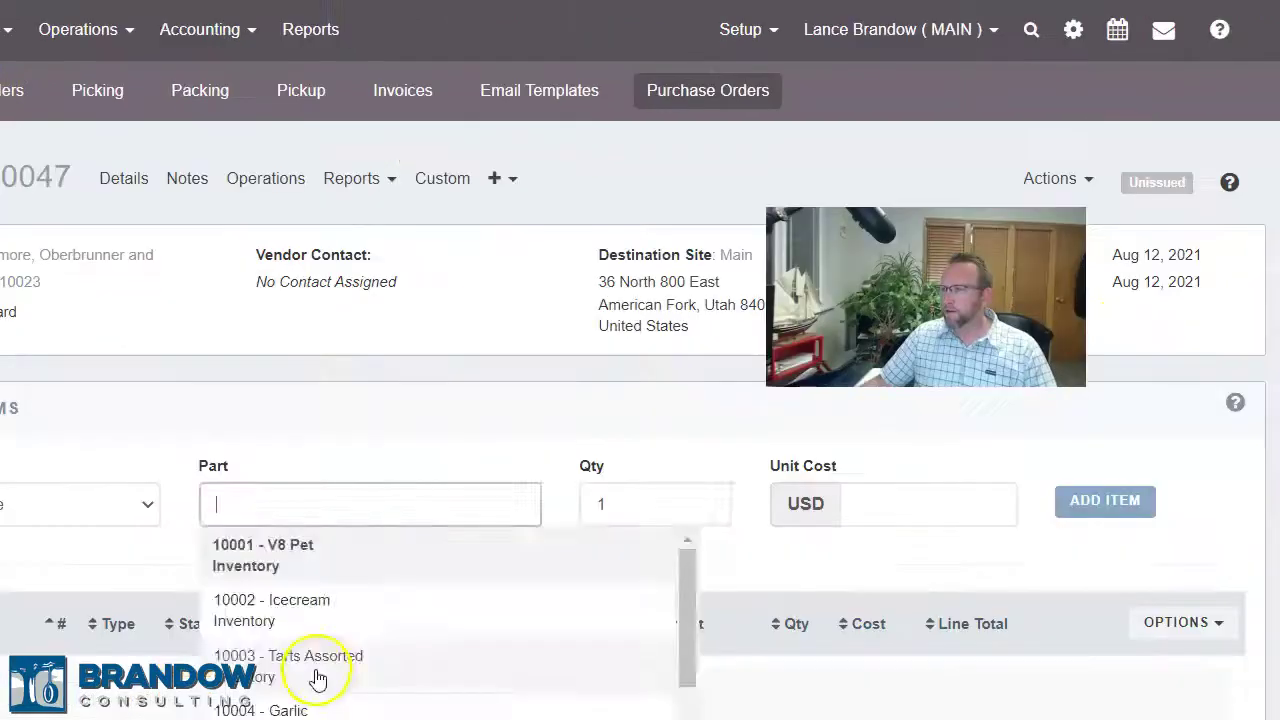
# Step: Add a line of 100 Tarts Assorted (part 10003) to purchase order 000047
pyautogui.click(317, 679)
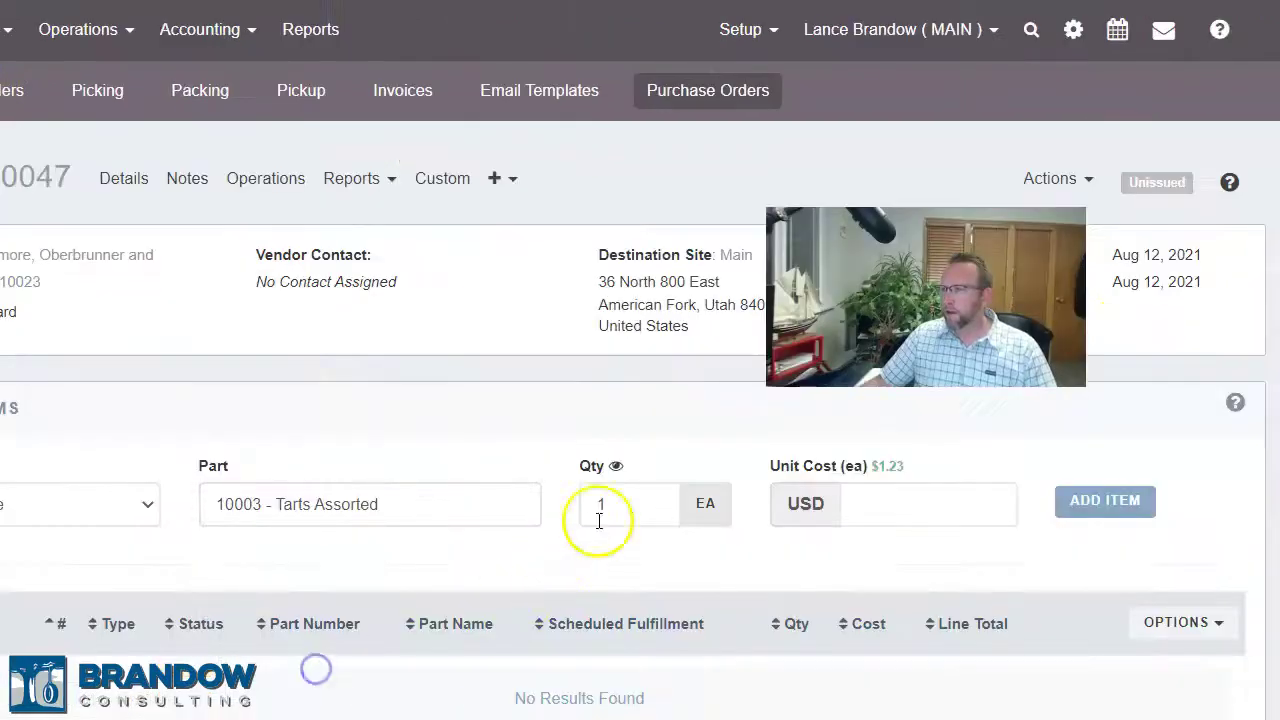
pyautogui.click(620, 506)
pyautogui.write('00')
pyautogui.click(1105, 500)
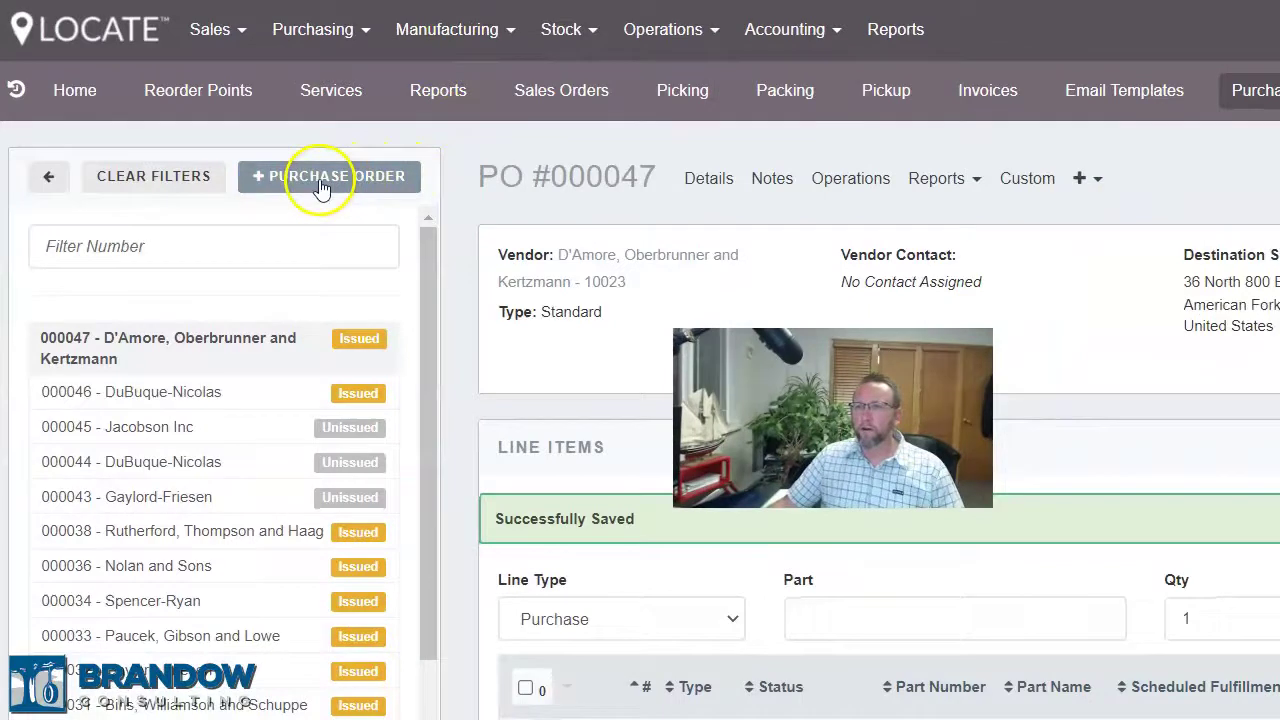
pyautogui.click(320, 188)
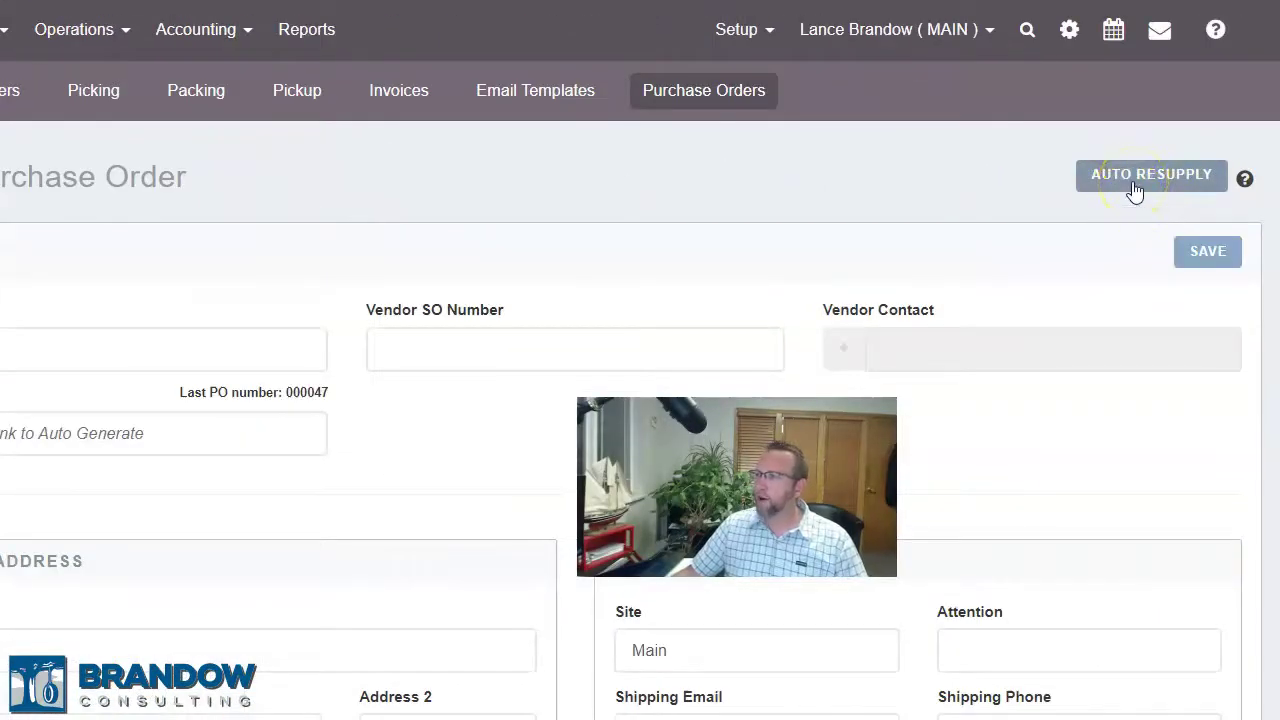
# Step: Bring up the Auto Resupply options from the New Purchase Order form
pyautogui.click(1133, 187)
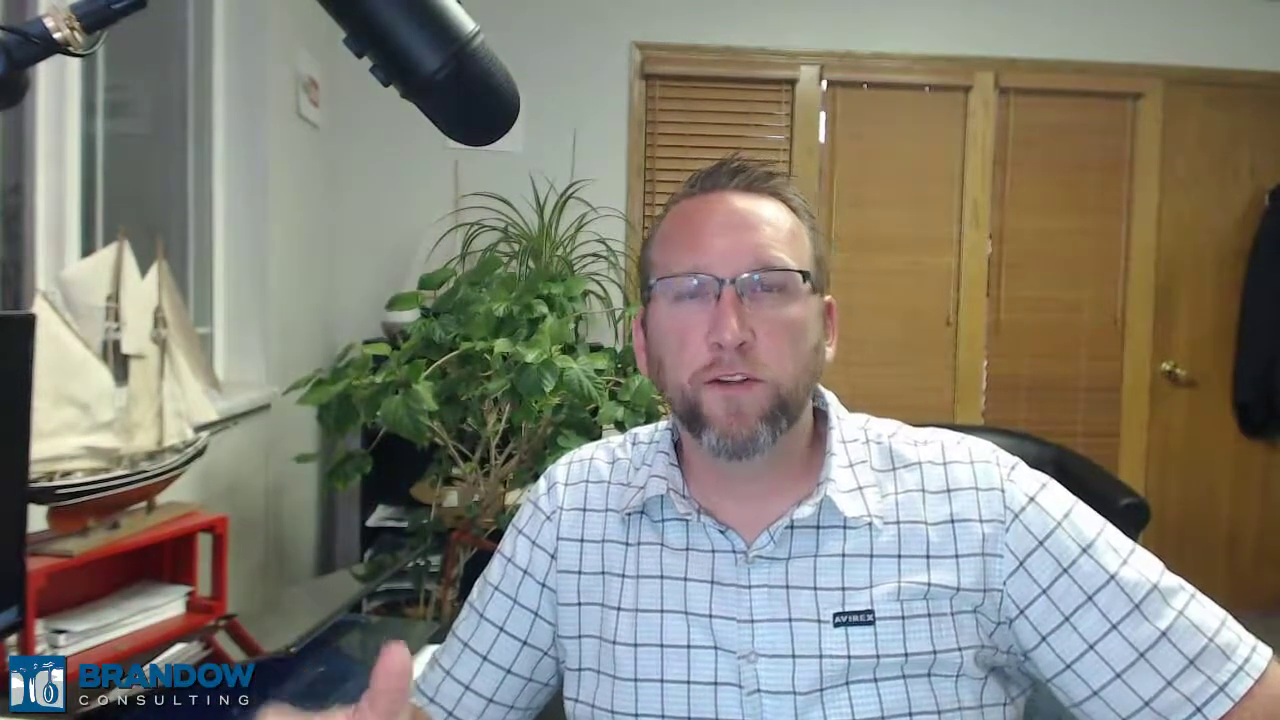
# Step: Create the auto-reorder orders, producing PO 000049 for 910 Icecream Bars from Hermiston and Nicolas
pyautogui.click(1083, 358)
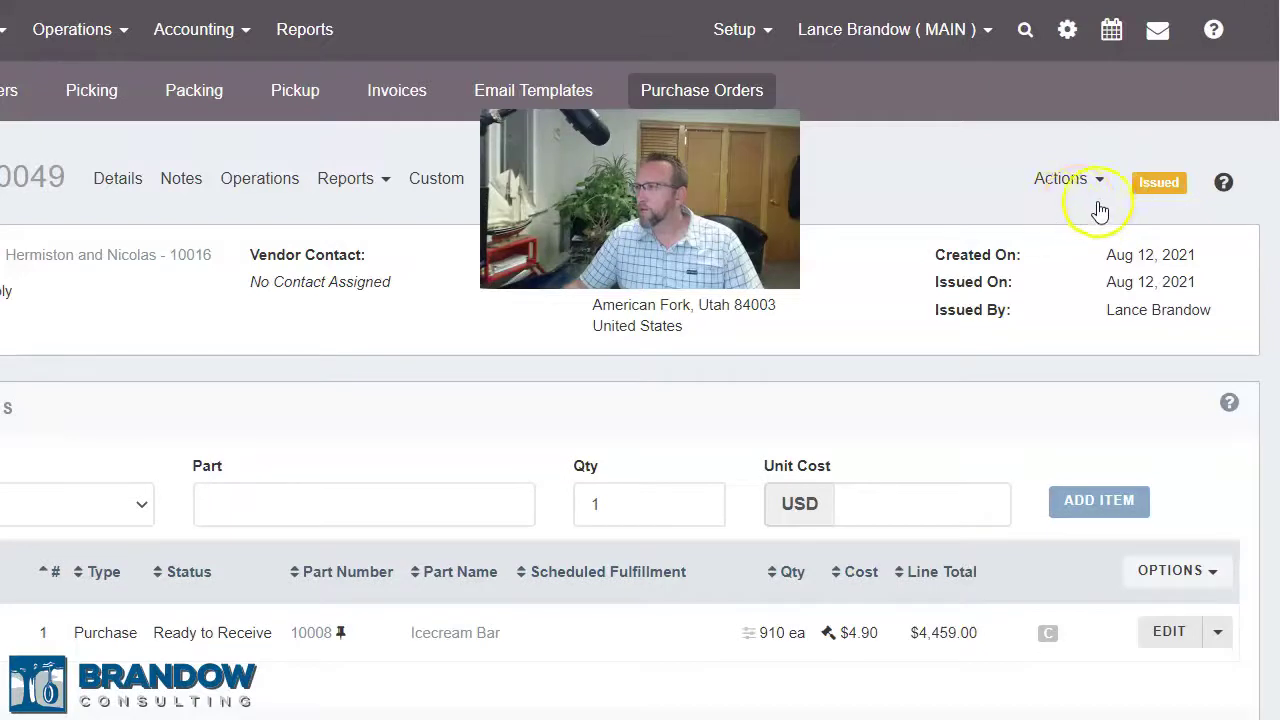
# Step: Preview the PO Template email for purchase order 000049 in the Send New Email form
pyautogui.click(1062, 178)
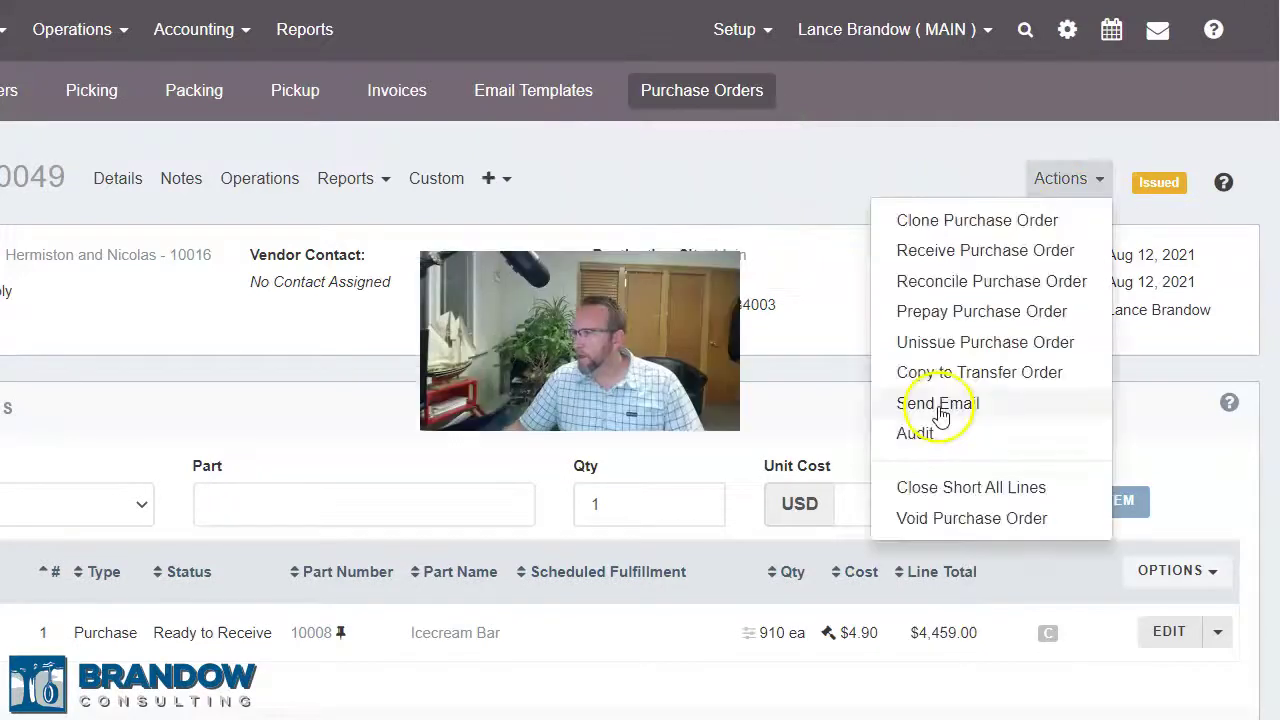
pyautogui.click(938, 406)
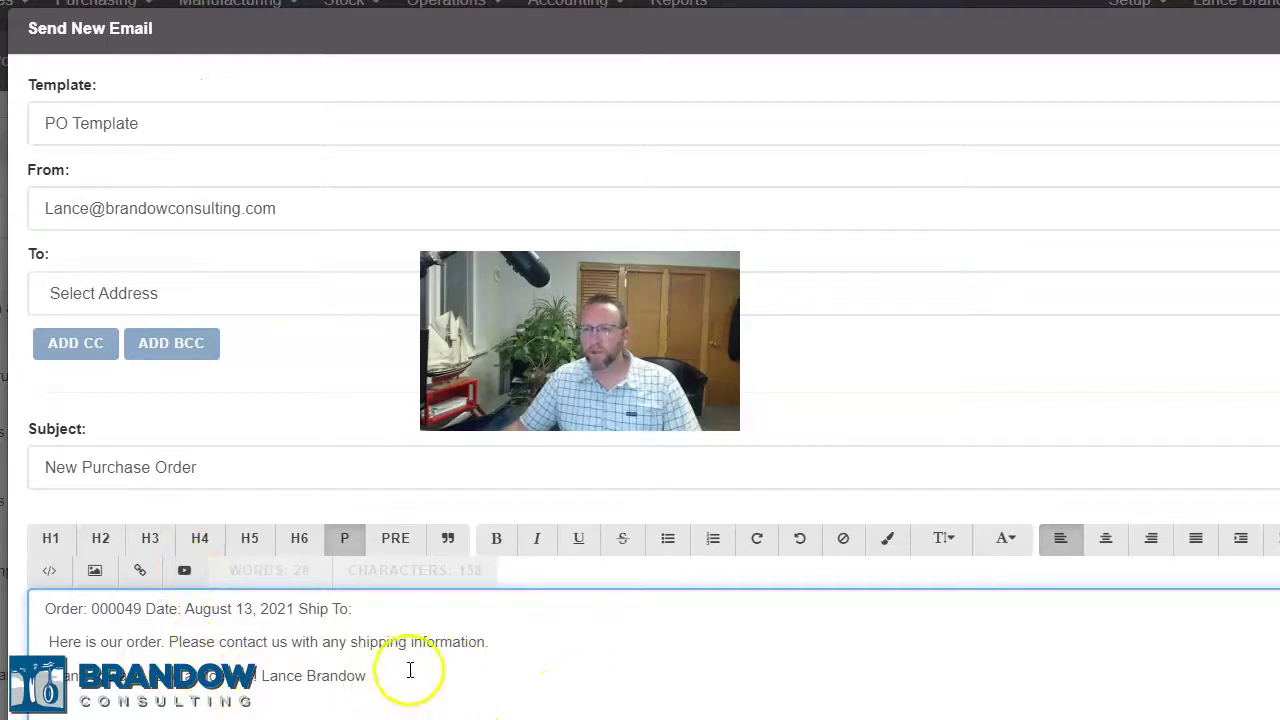
pyautogui.scroll(-2, 171, 378)
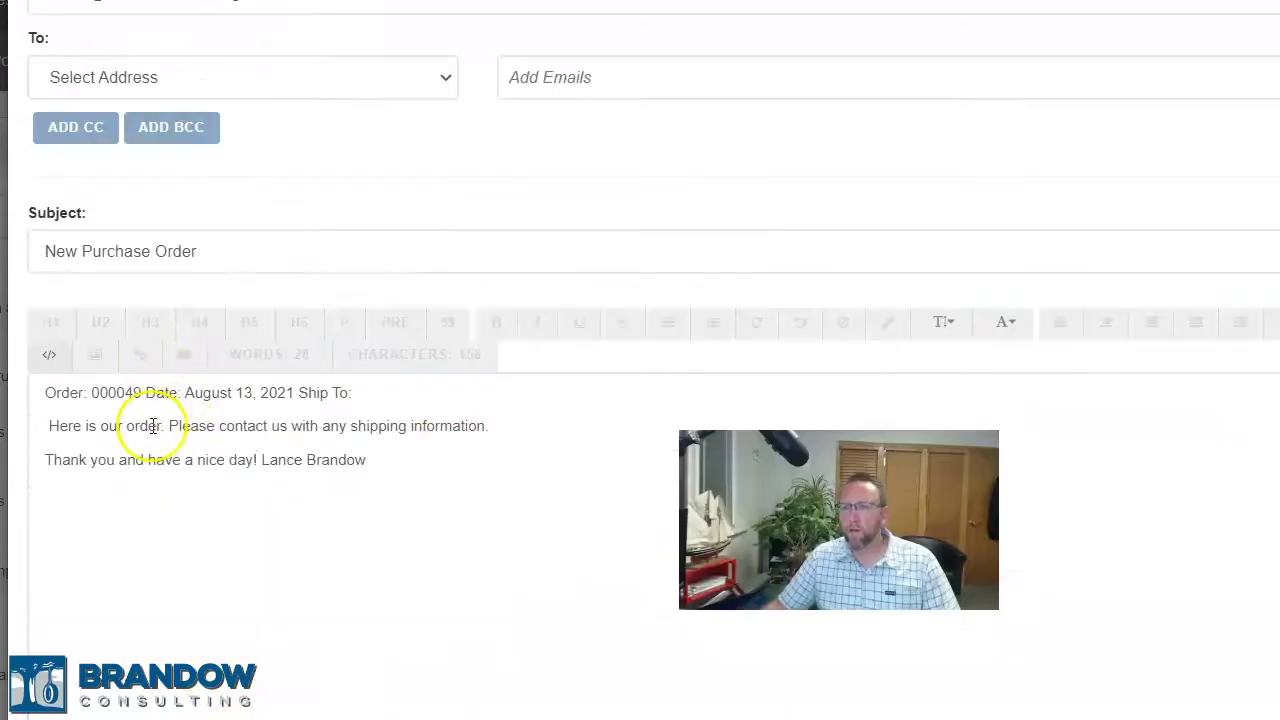
pyautogui.scroll(2, 152, 426)
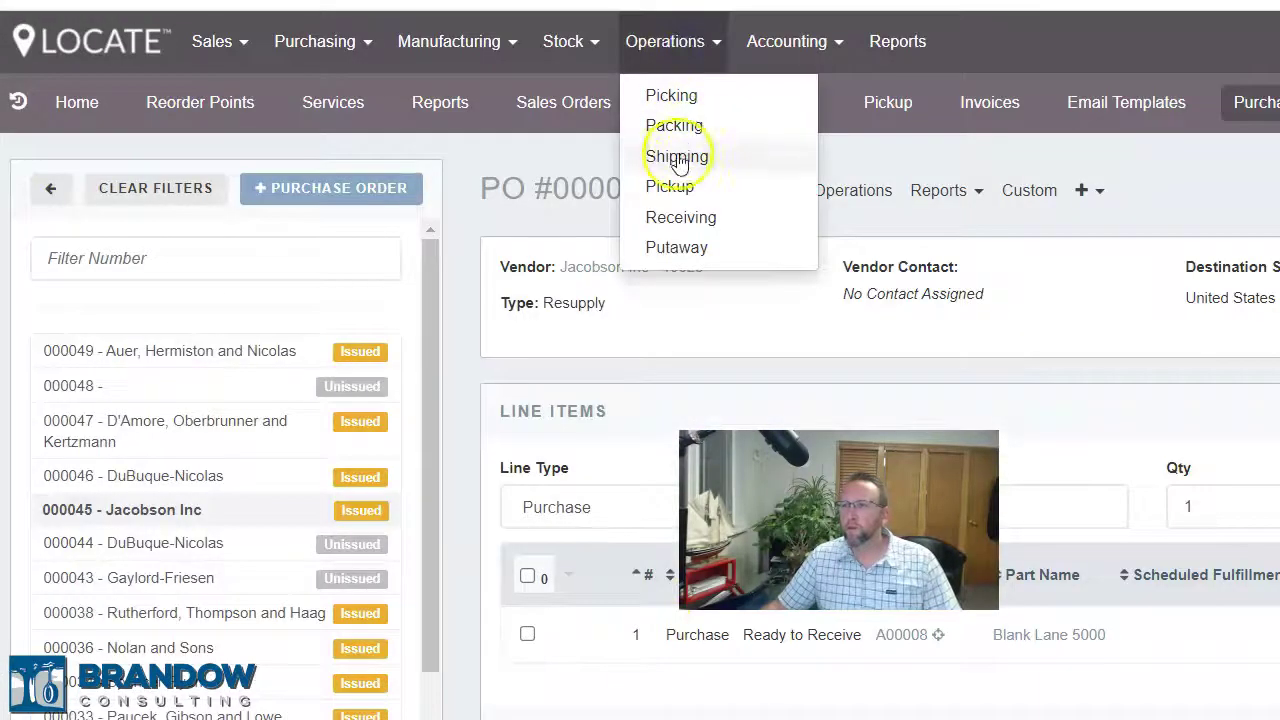
# Step: Open Receiving's Inbound Inventory in its From Vendor view, listing vendors such as Jacobson Inc
pyautogui.click(695, 217)
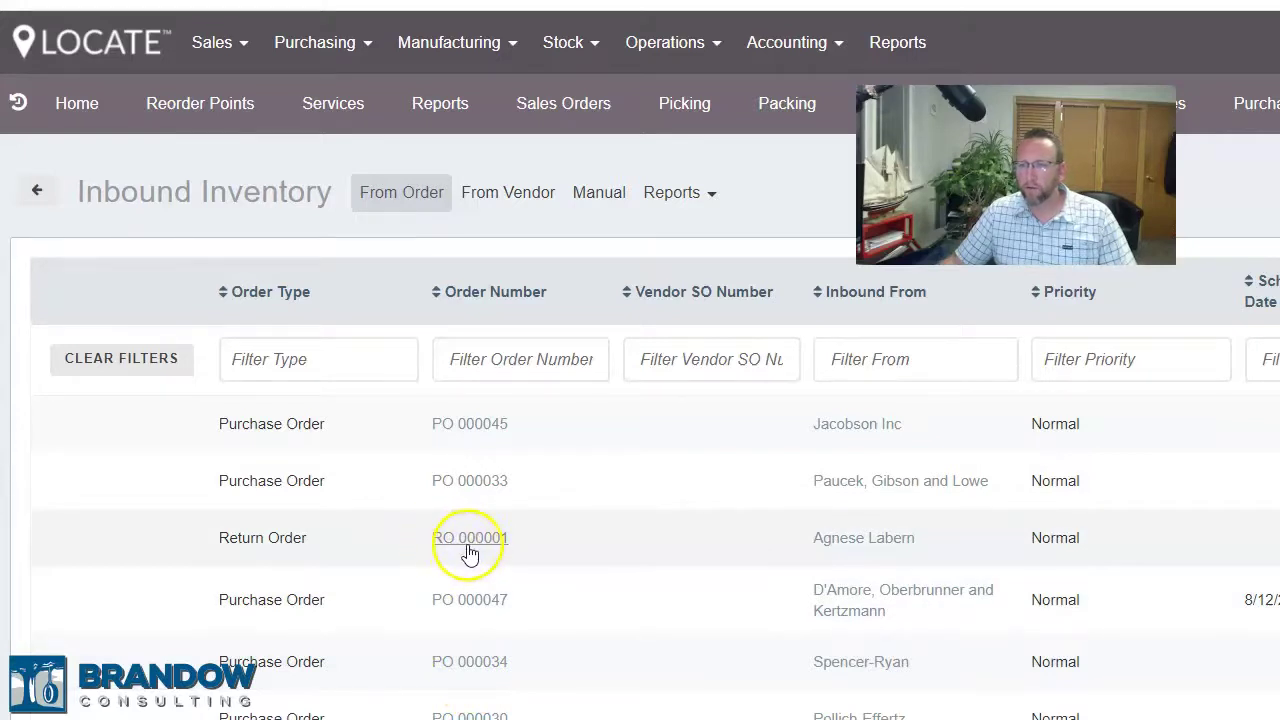
pyautogui.scroll(-1, 640, 400)
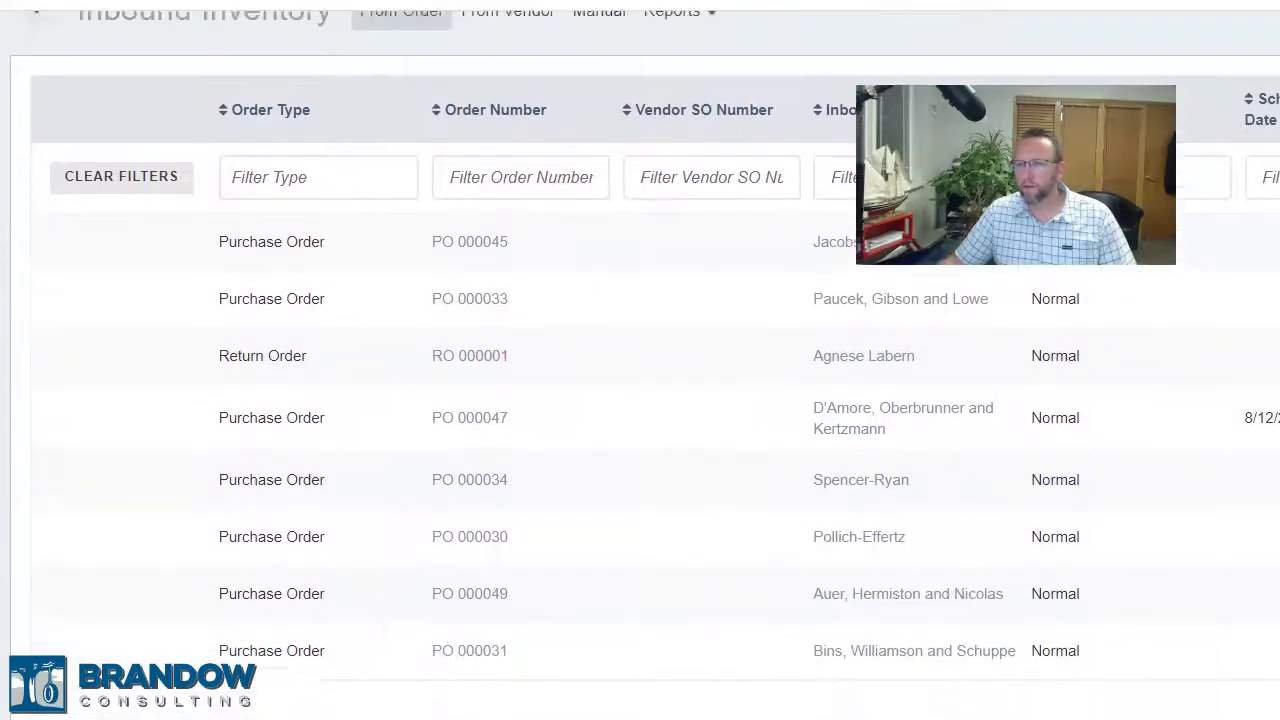
pyautogui.scroll(1, 640, 400)
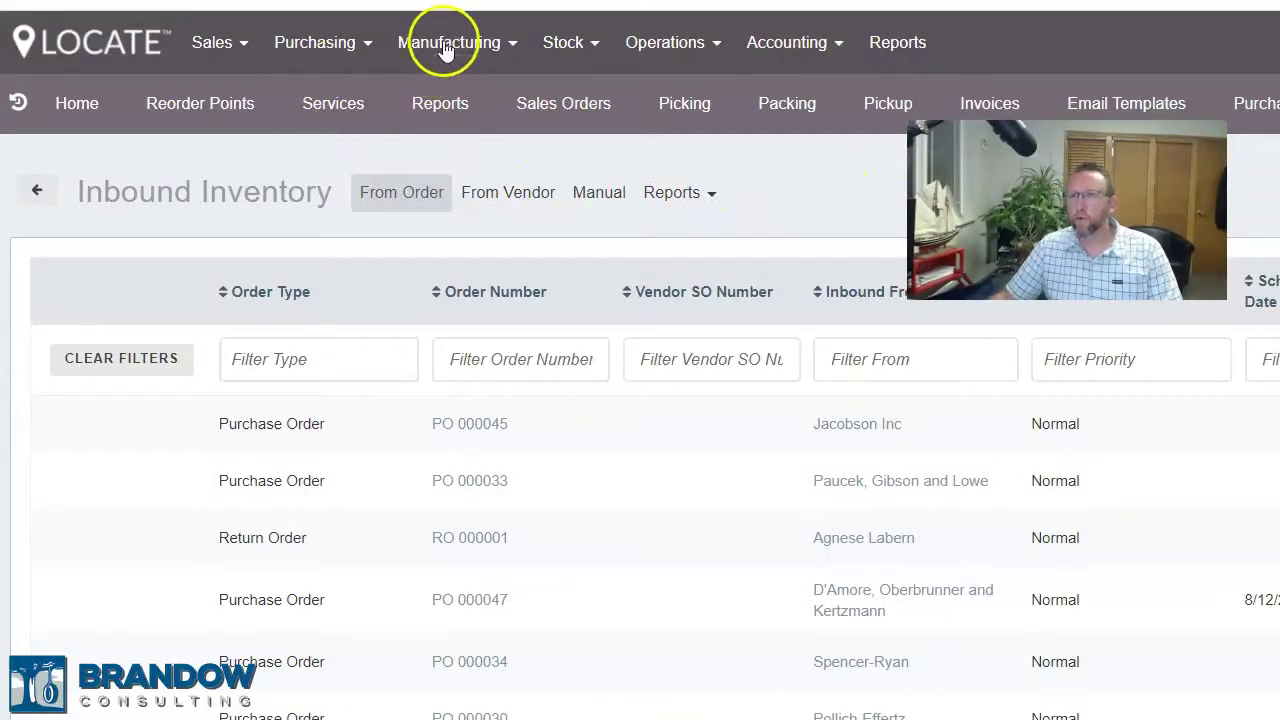
pyautogui.click(585, 44)
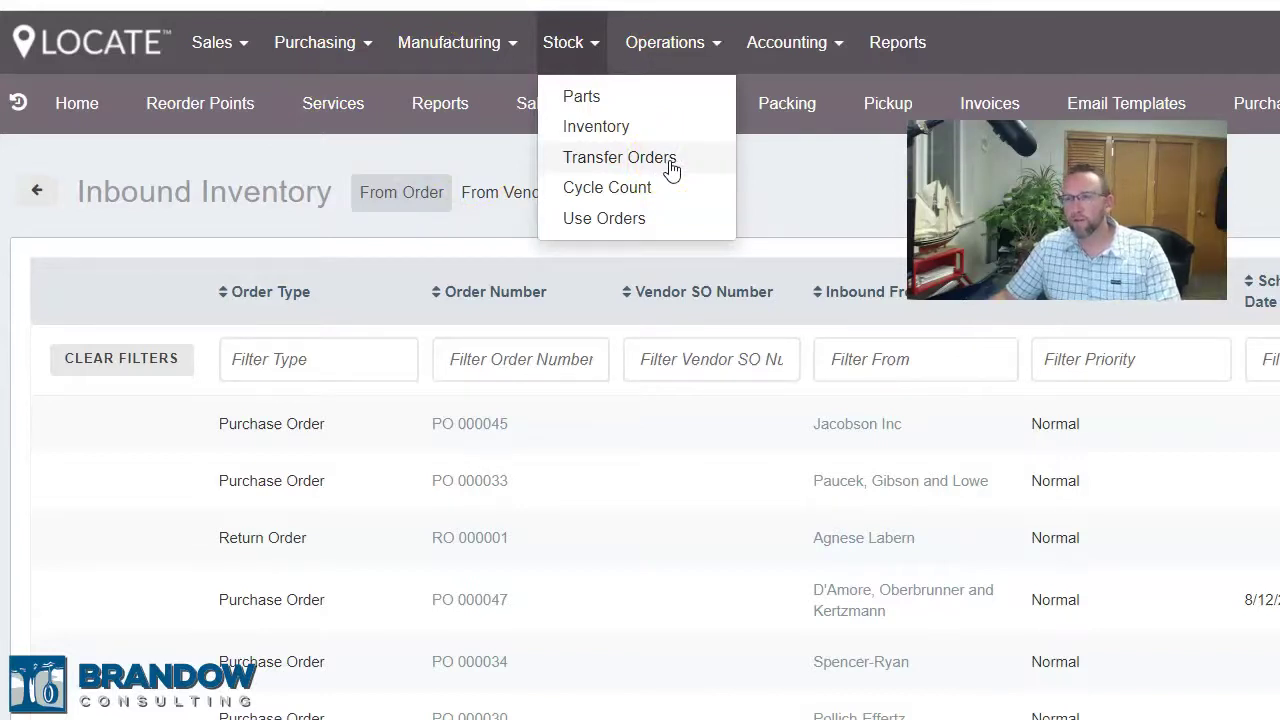
pyautogui.click(672, 166)
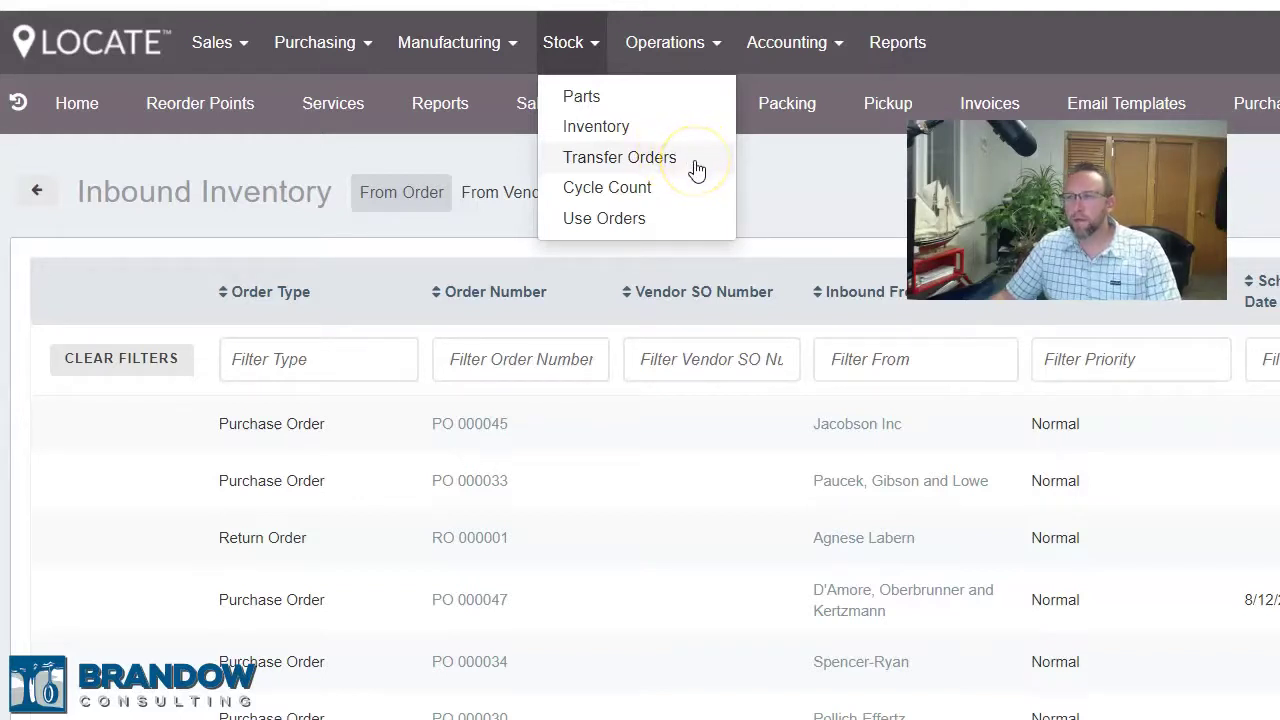
pyautogui.click(651, 161)
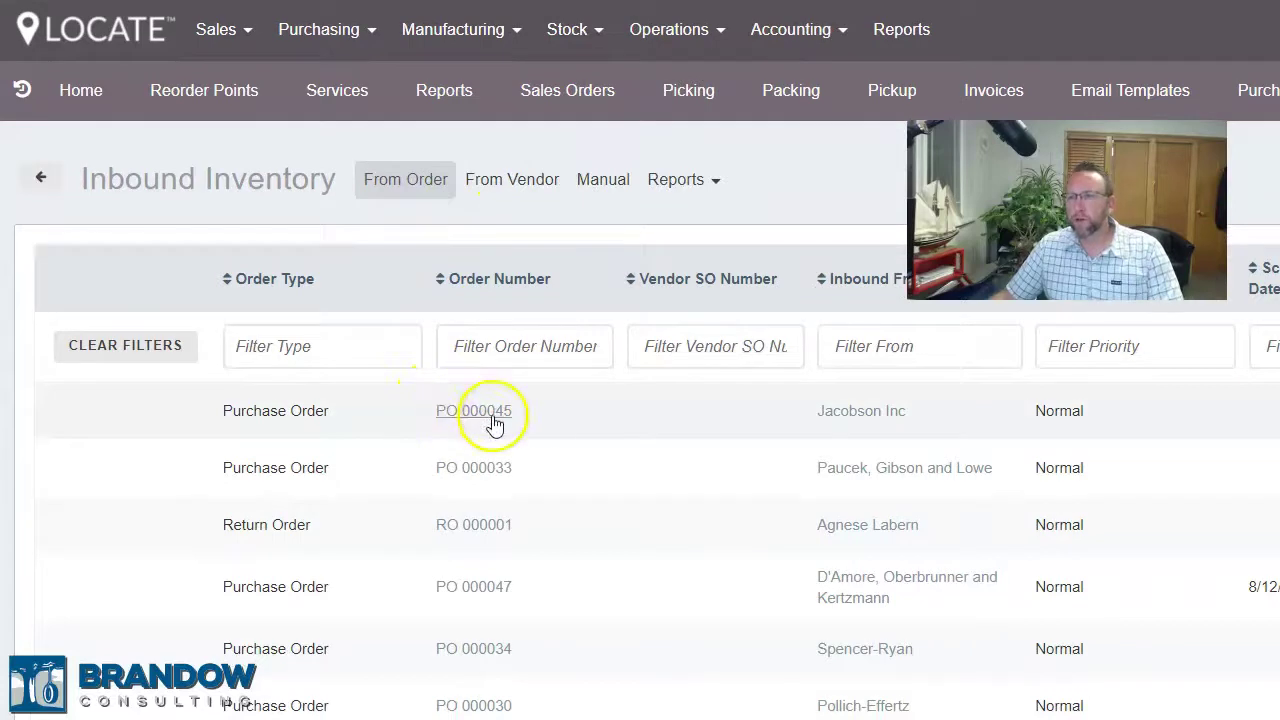
pyautogui.click(523, 186)
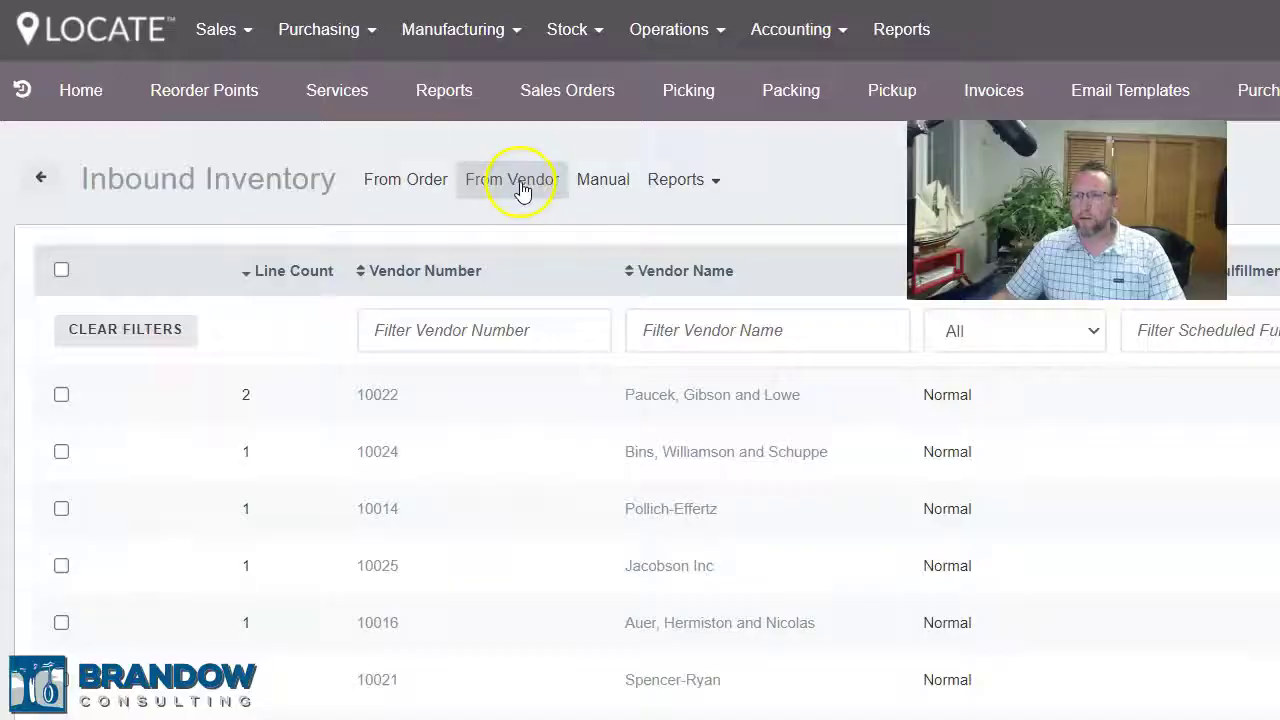
# Step: List inbound items by part and create receipts for the Jacobson Inc, Paucek, Gibson and Lowe, and return orders
pyautogui.click(604, 188)
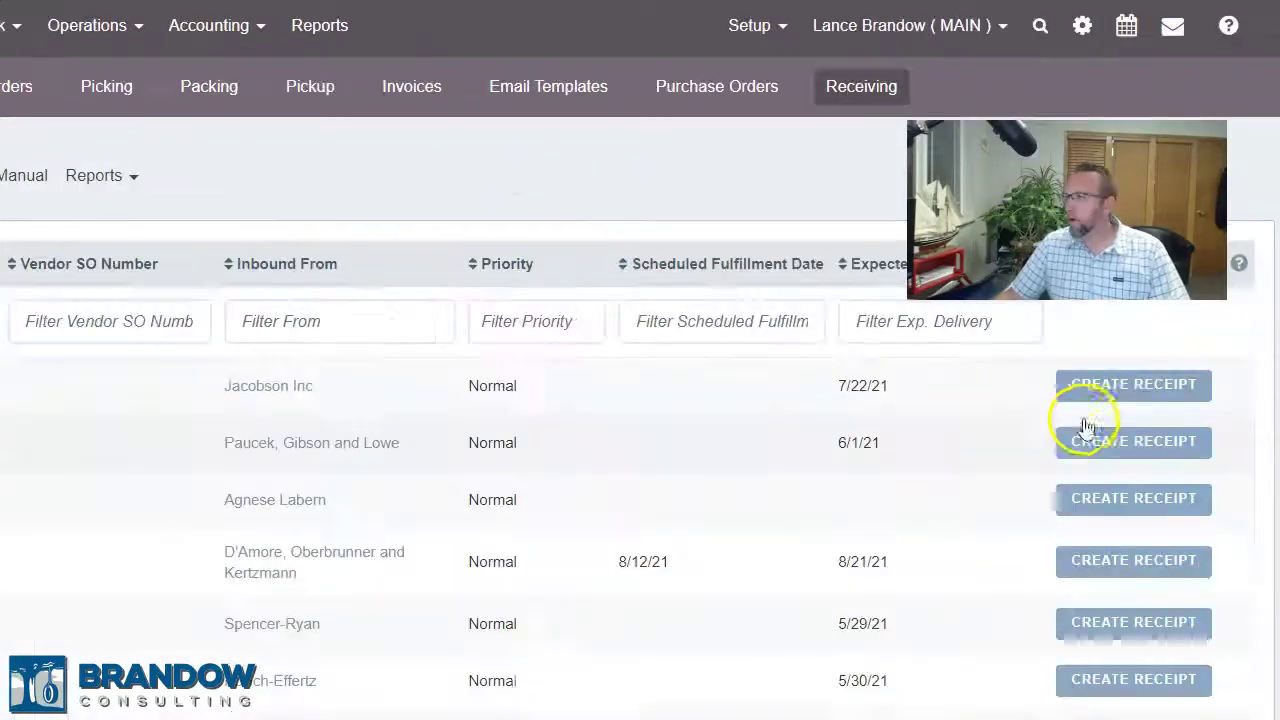
pyautogui.click(1129, 398)
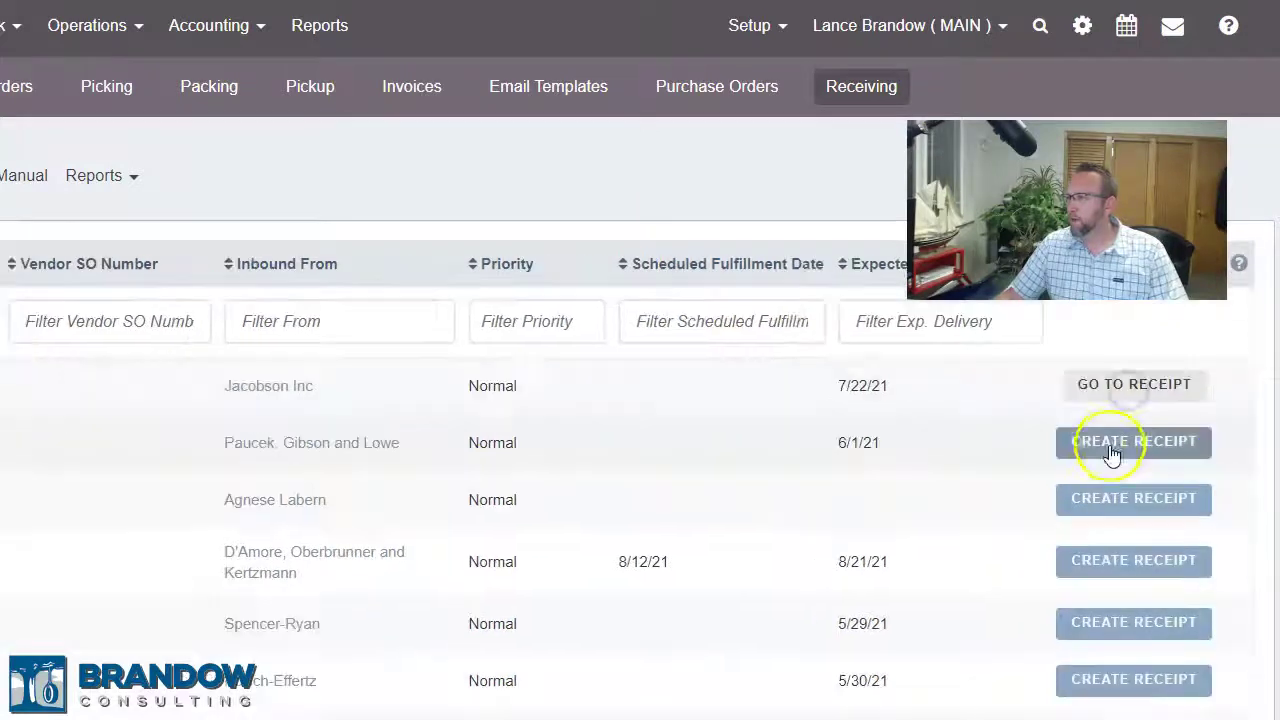
pyautogui.click(1121, 441)
pyautogui.click(1121, 503)
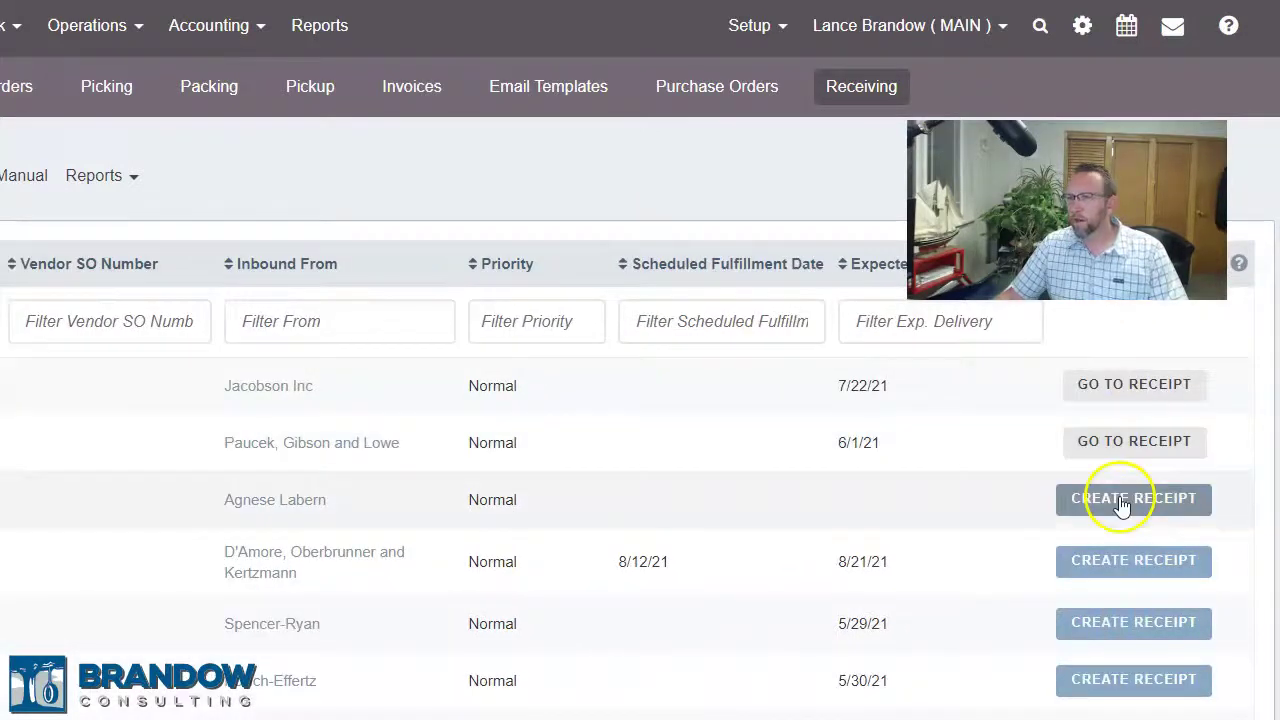
pyautogui.click(1114, 400)
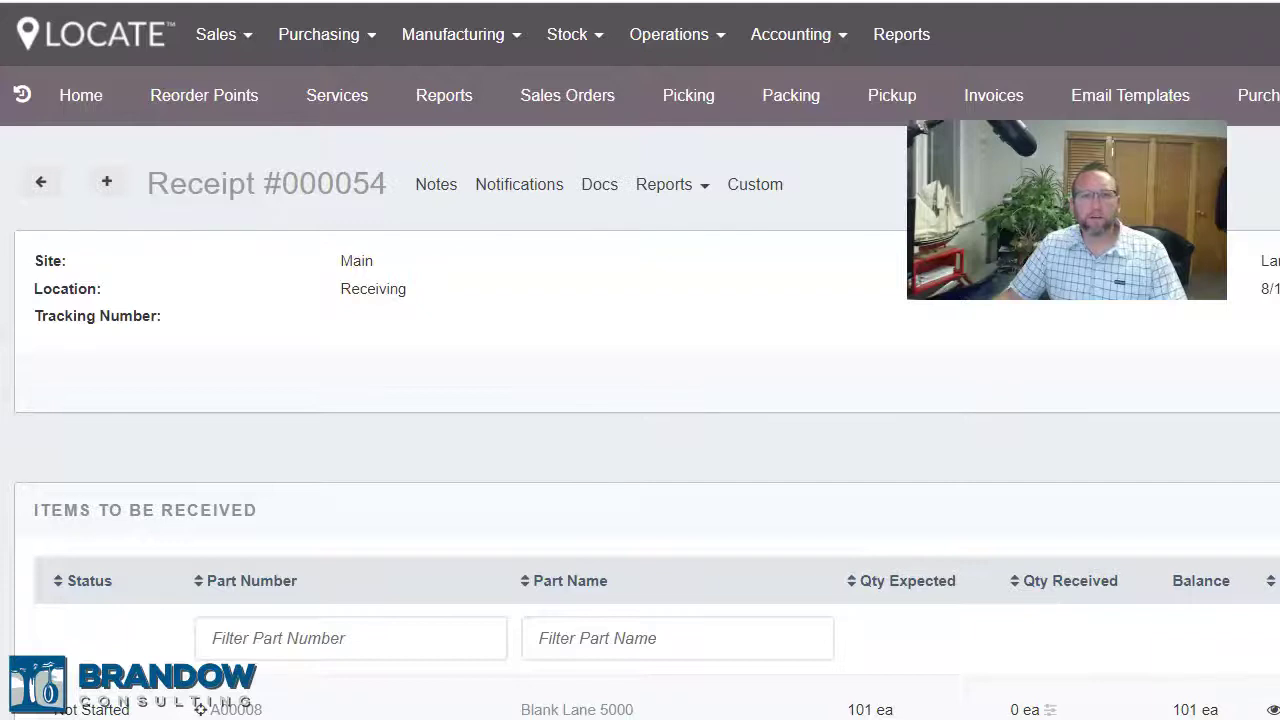
# Step: In the mobile app, receive 100 ea of Numi on receipt 000055 for PO 000033 and finish it
pyautogui.click(372, 616)
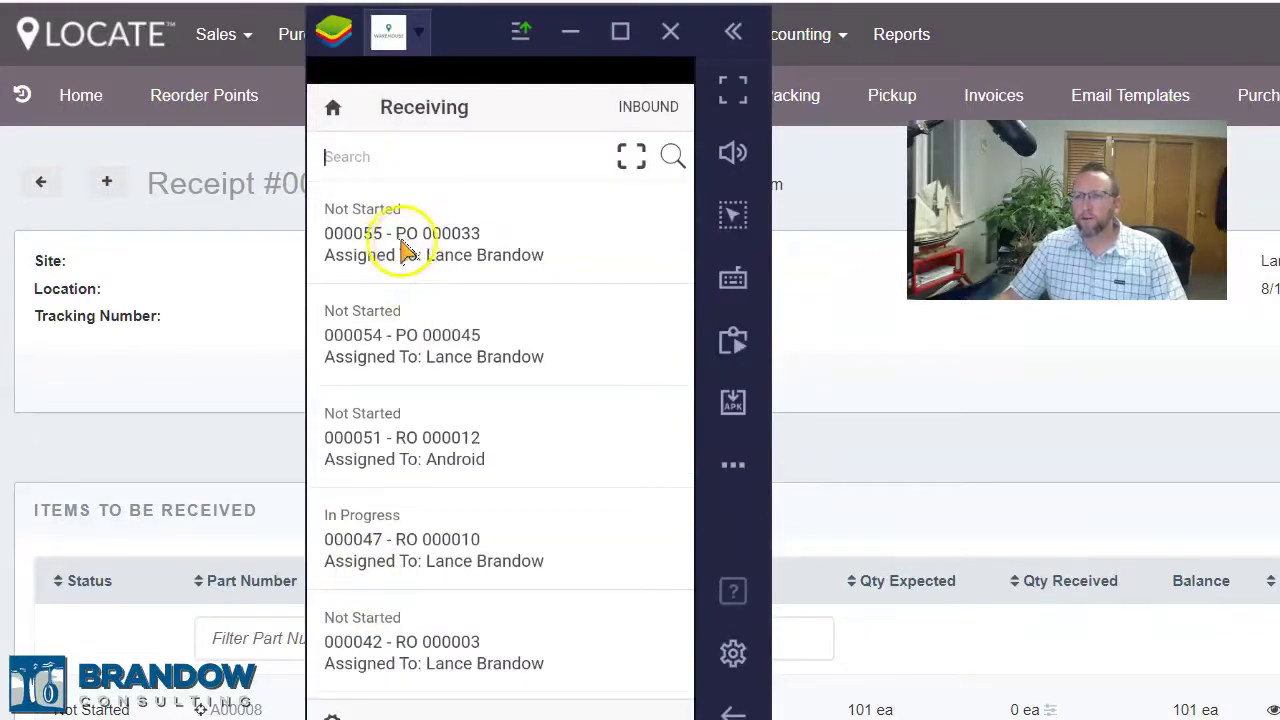
pyautogui.click(425, 244)
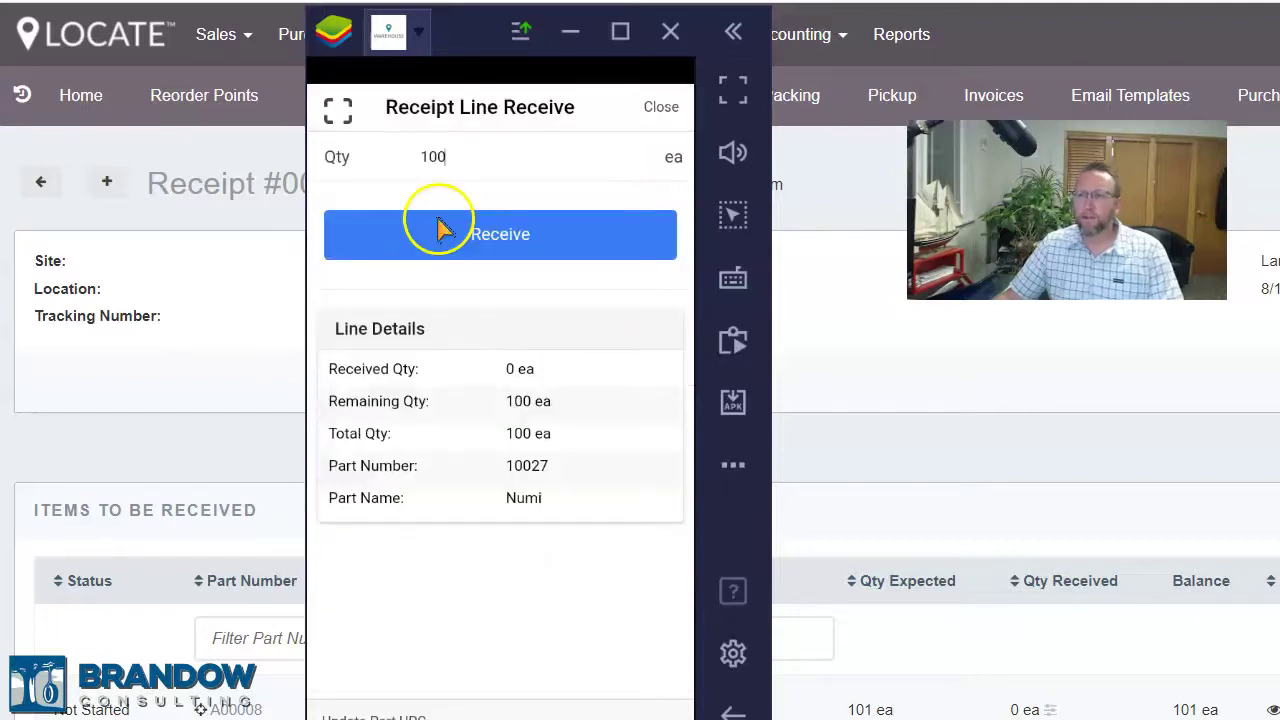
pyautogui.click(508, 246)
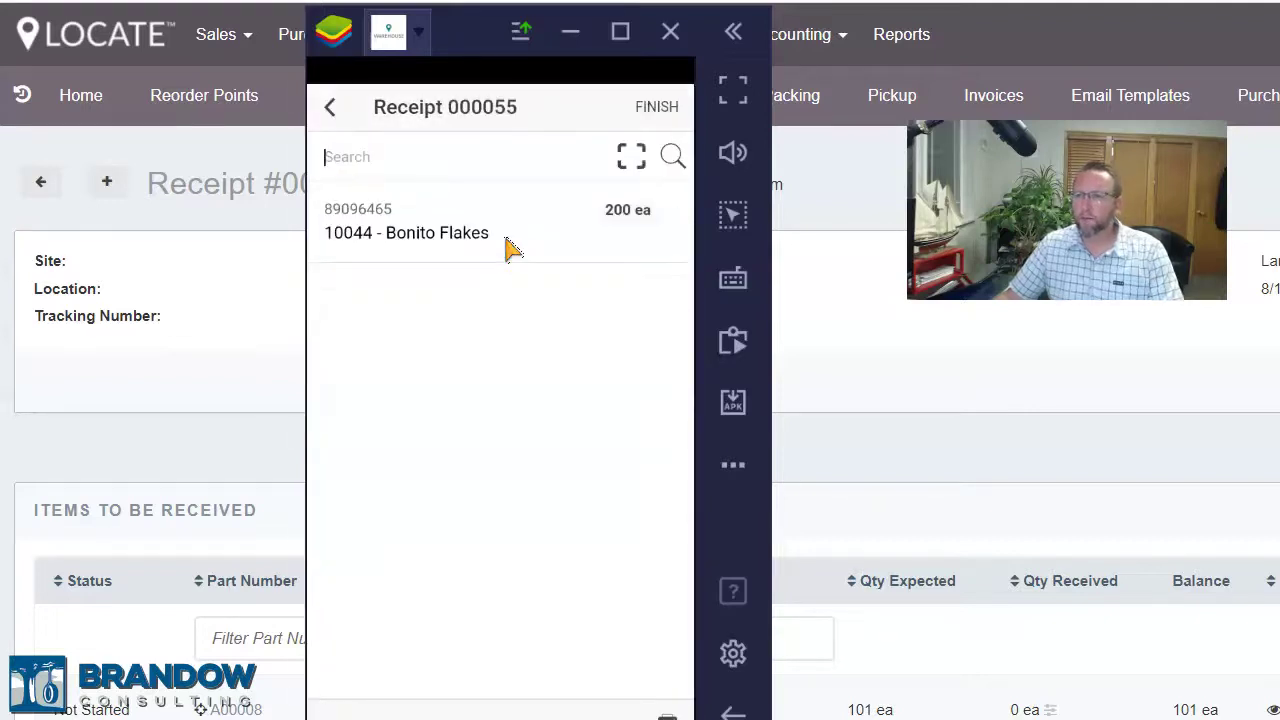
pyautogui.click(517, 214)
pyautogui.click(570, 31)
pyautogui.click(668, 34)
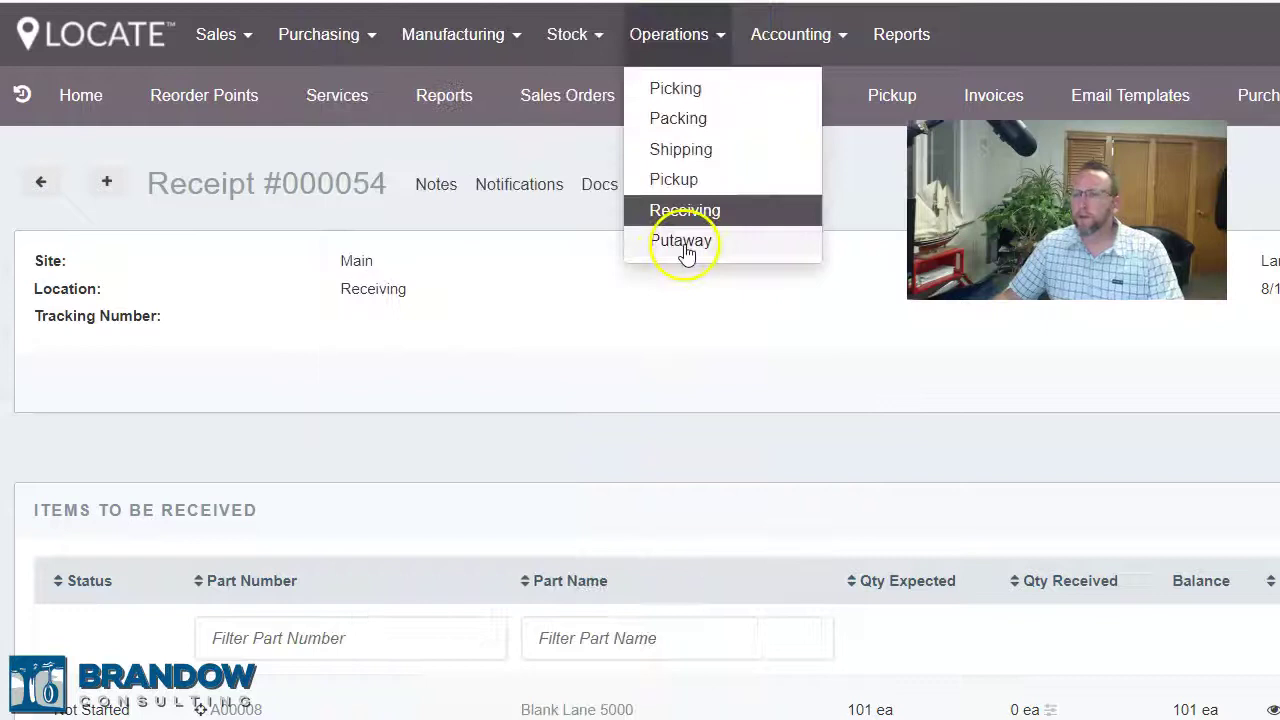
# Step: Move all 200 Bonito Flakes from the Putaway list into location A2A
pyautogui.click(684, 243)
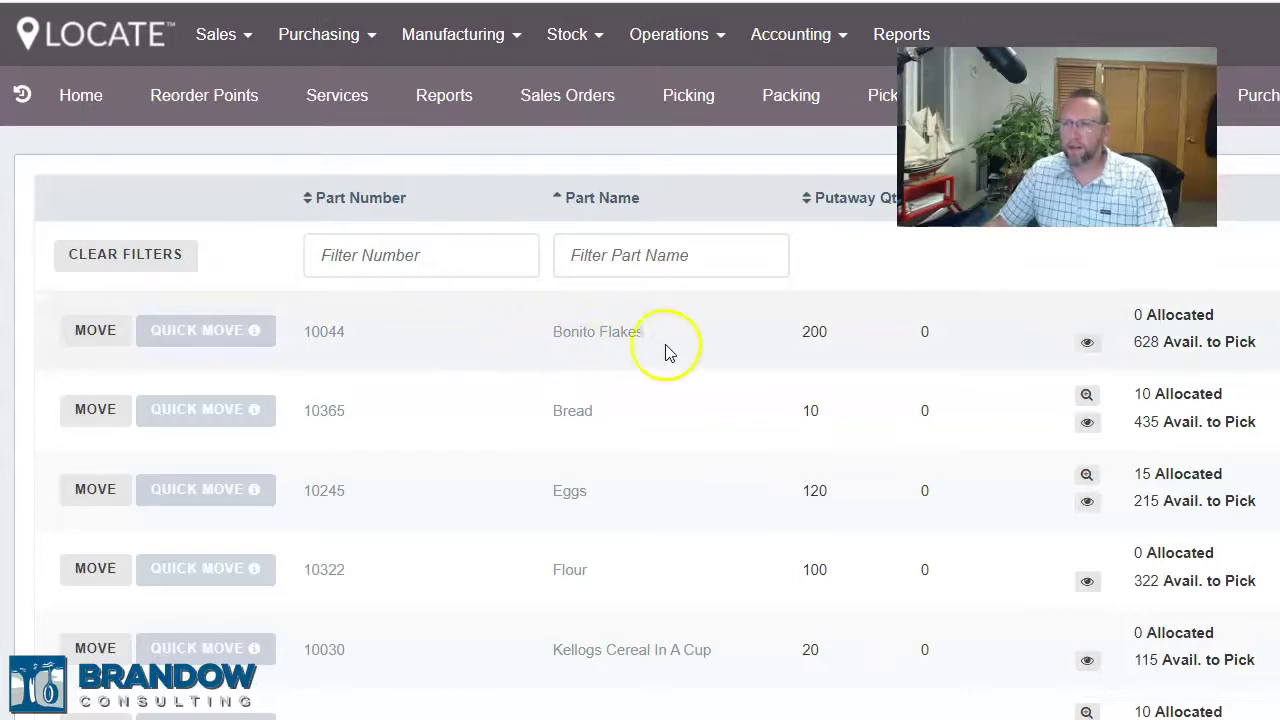
pyautogui.click(95, 330)
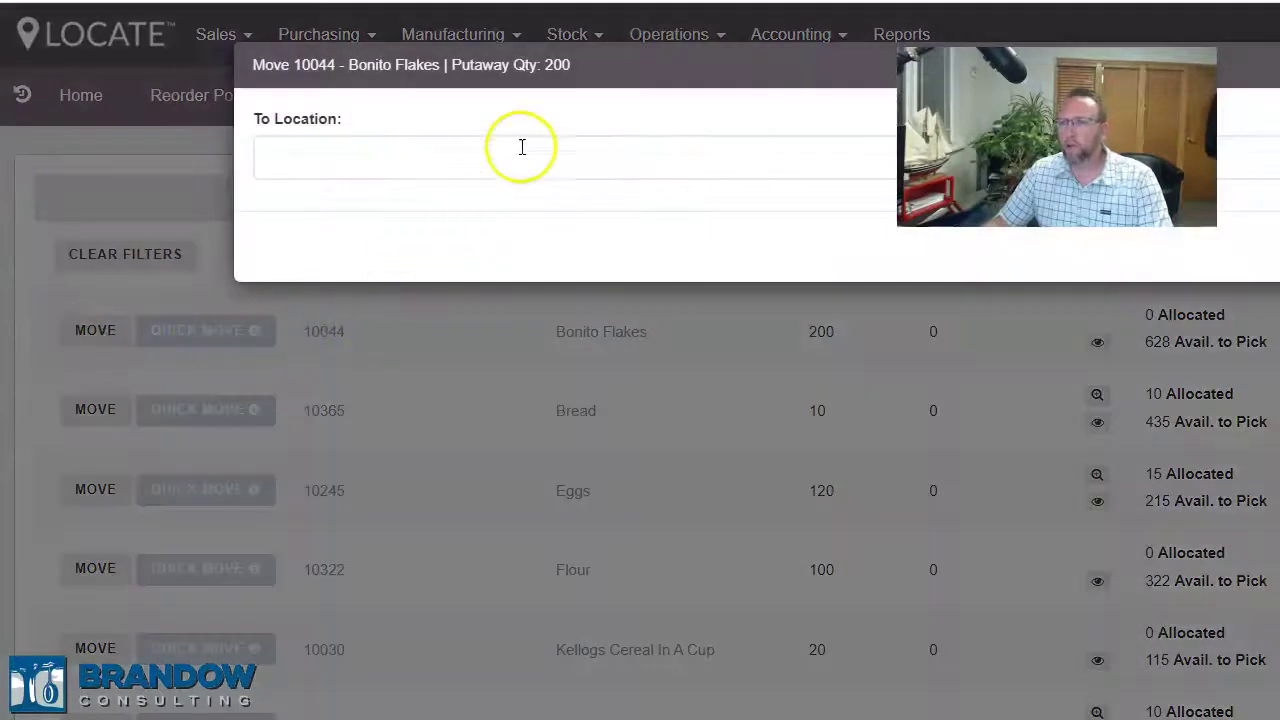
pyautogui.click(559, 160)
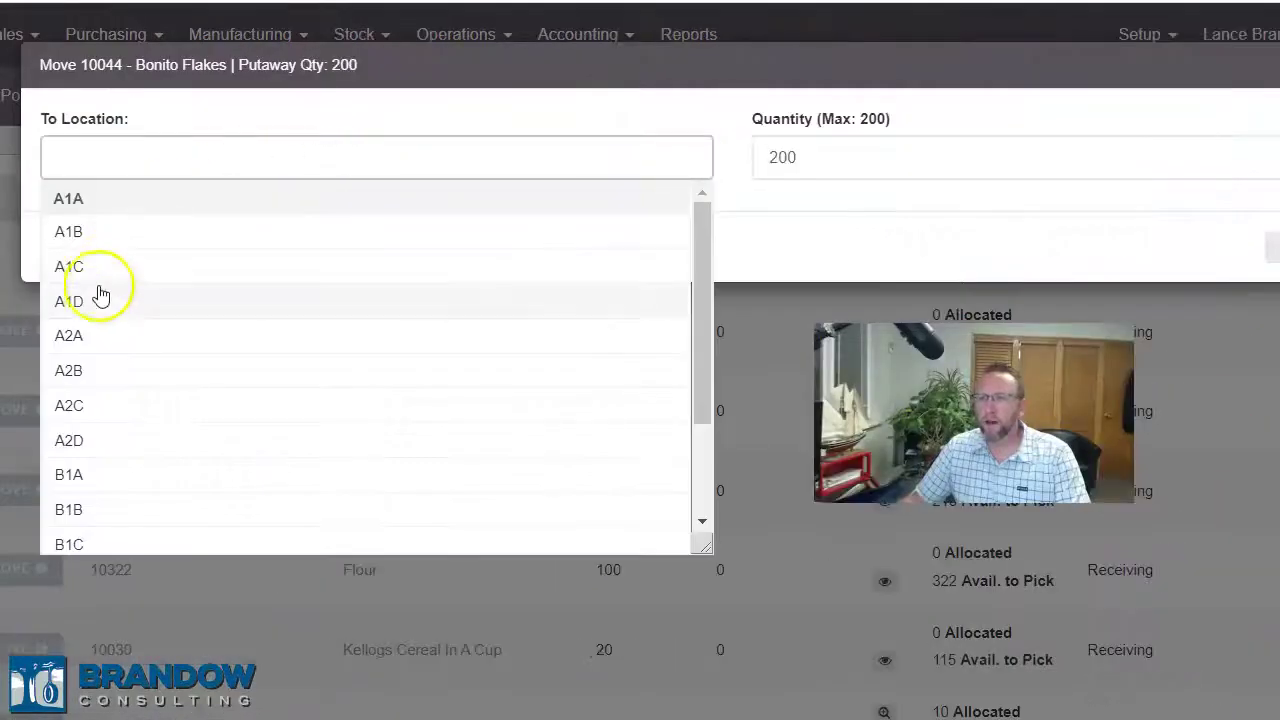
pyautogui.click(104, 344)
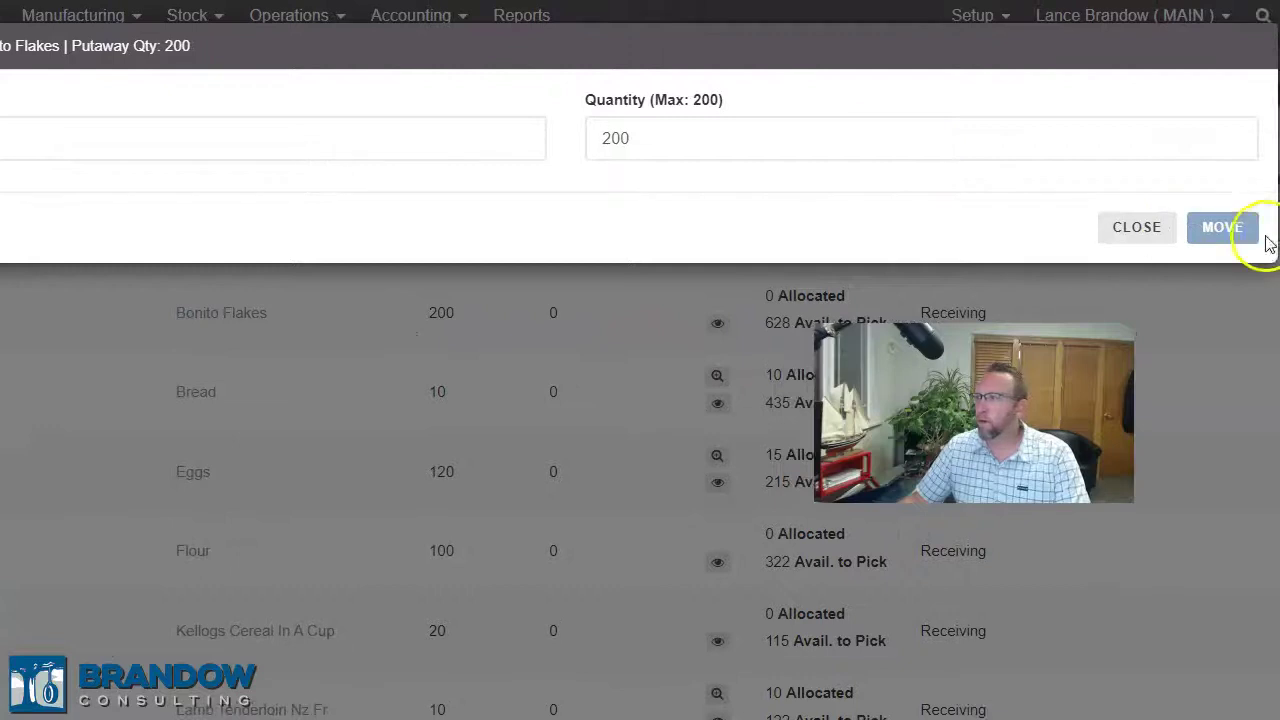
pyautogui.click(1231, 229)
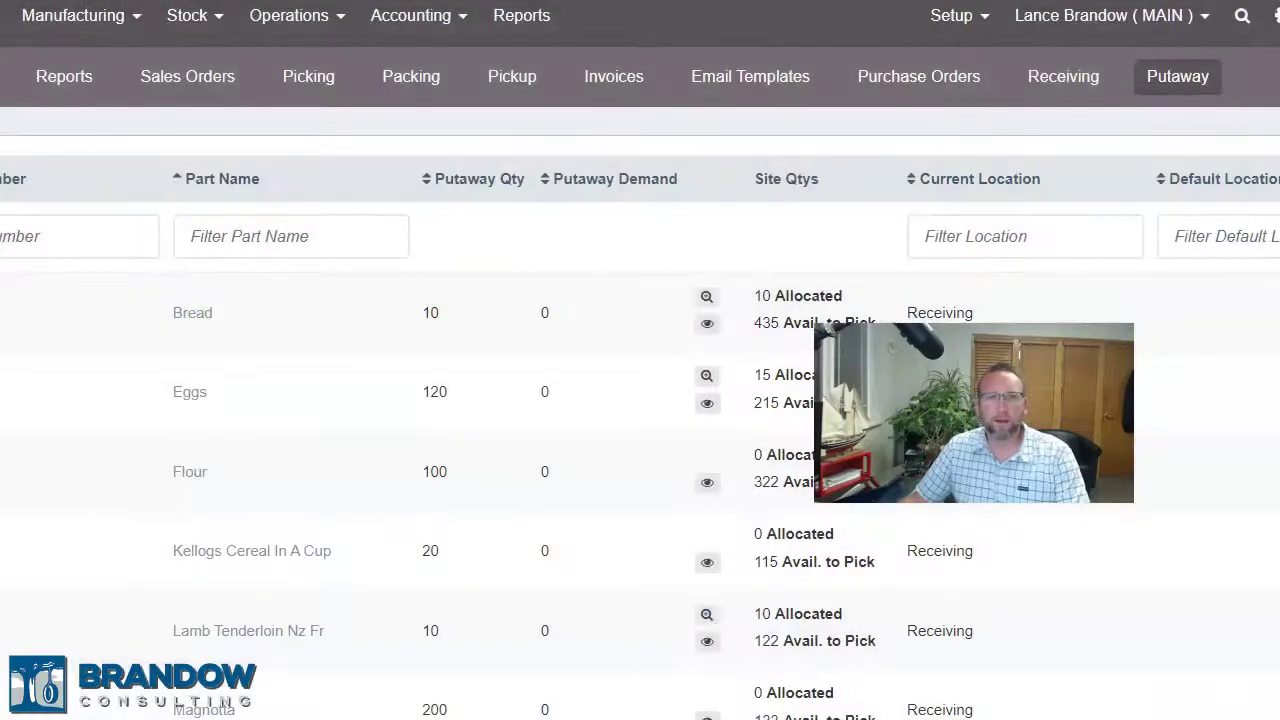
pyautogui.hotkey('alt', 'Tab')
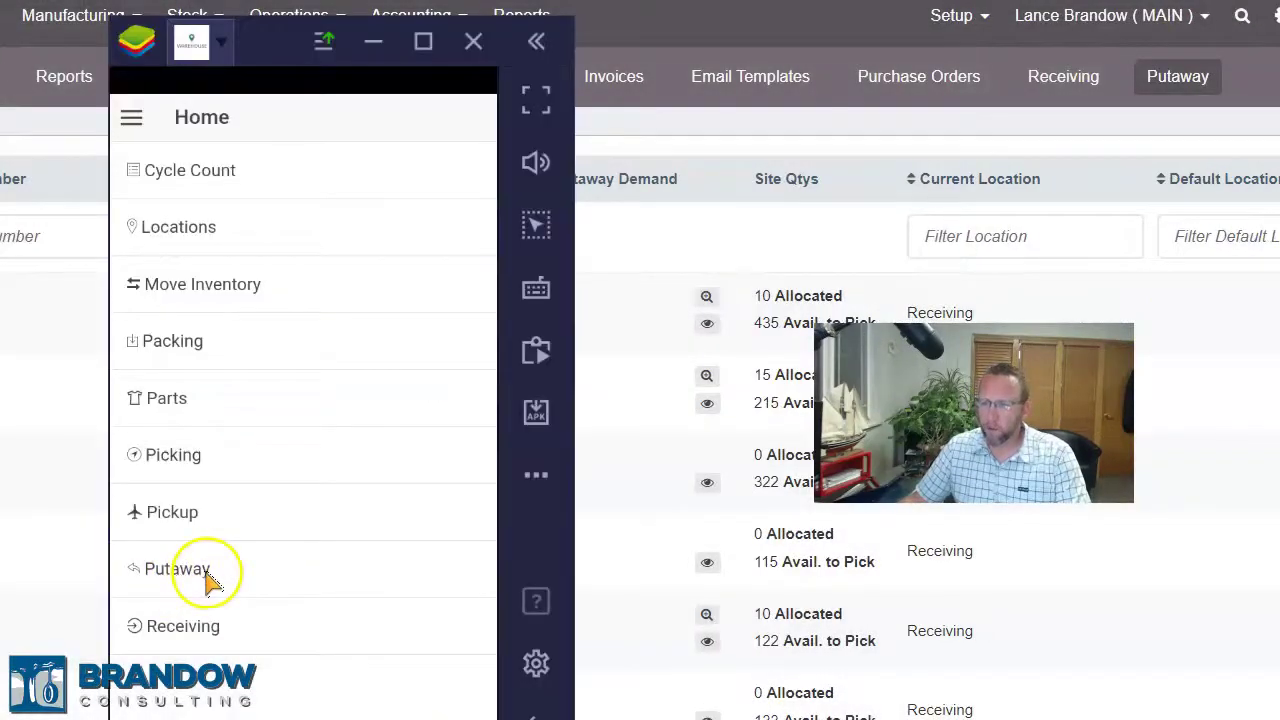
# Step: On mobile, set part 10027 Numi's Stock quantity to go to location A2A, then open Accounting's Reconcile list
pyautogui.click(205, 570)
pyautogui.click(176, 238)
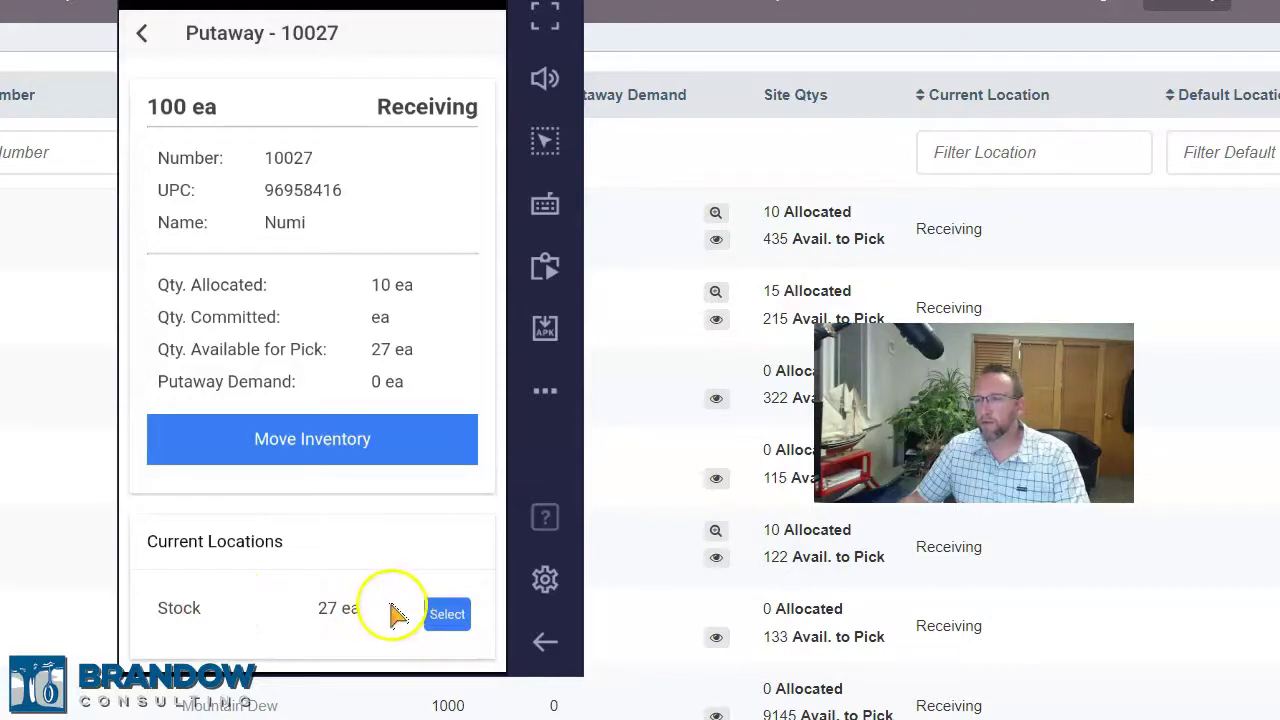
pyautogui.click(432, 614)
pyautogui.click(165, 368)
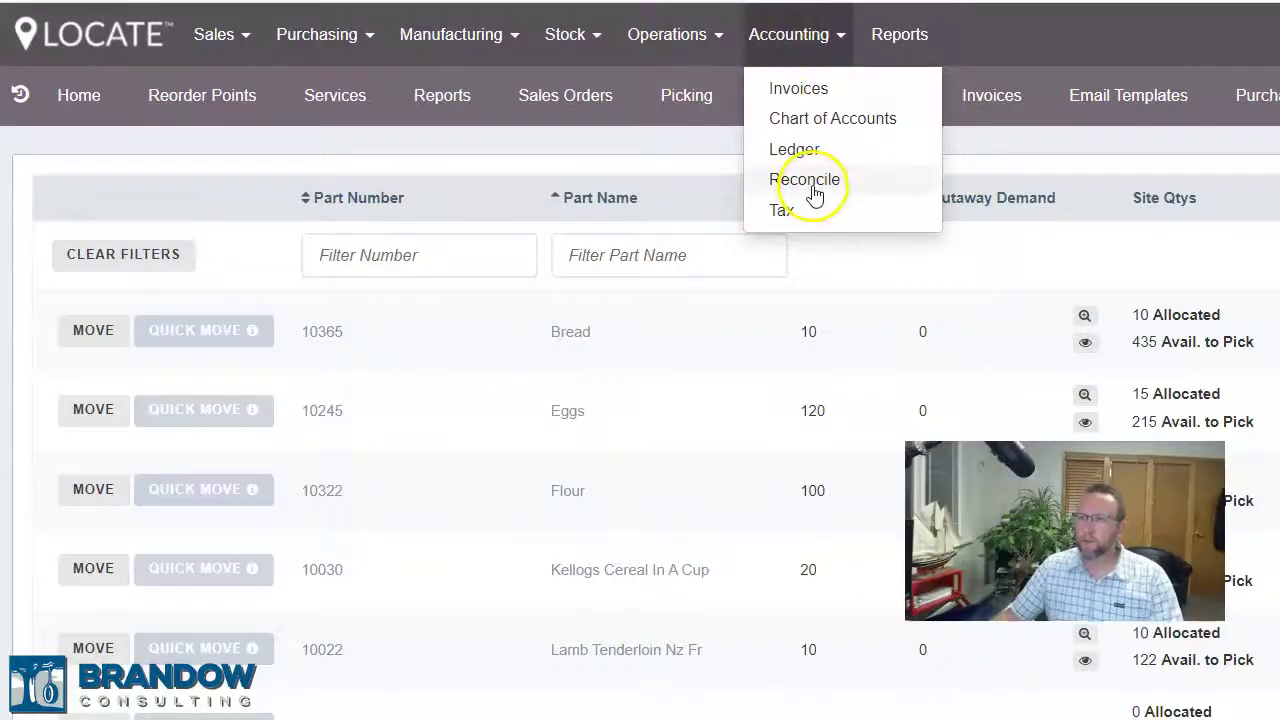
pyautogui.click(813, 188)
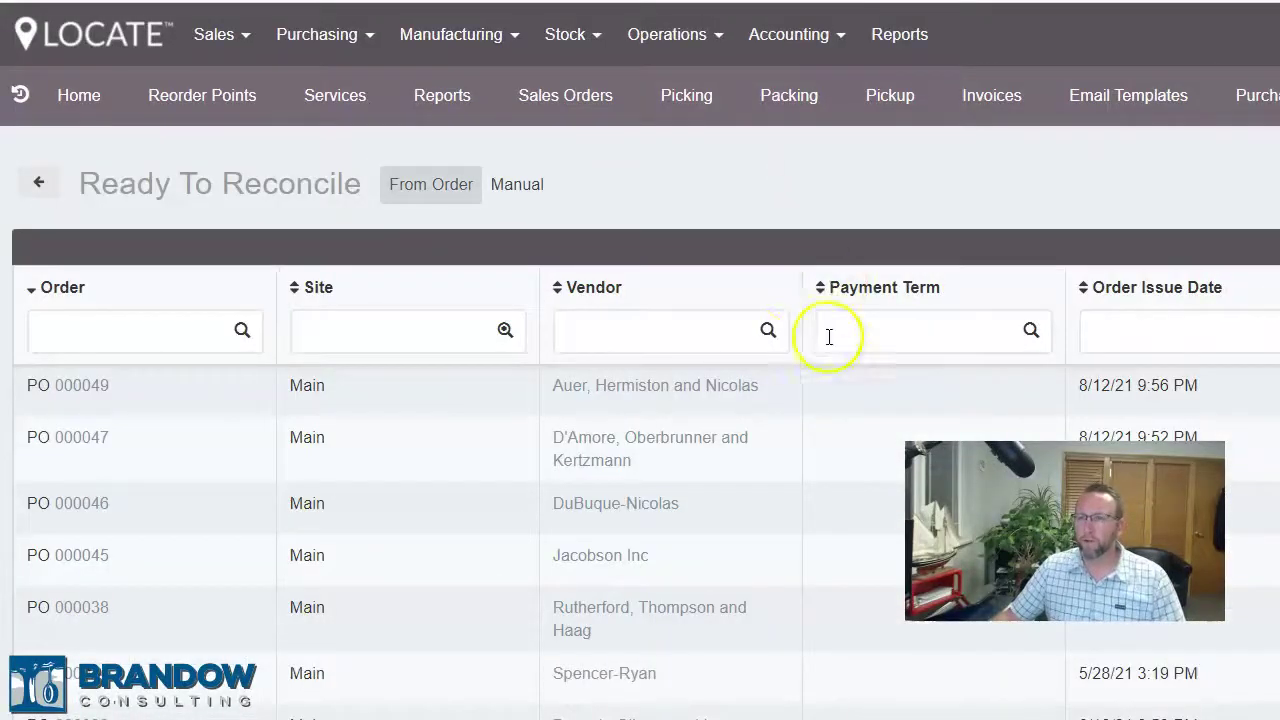
# Step: In the Manual view, create a reconcile for PO 000049 and review its Icecream Bar line
pyautogui.click(509, 185)
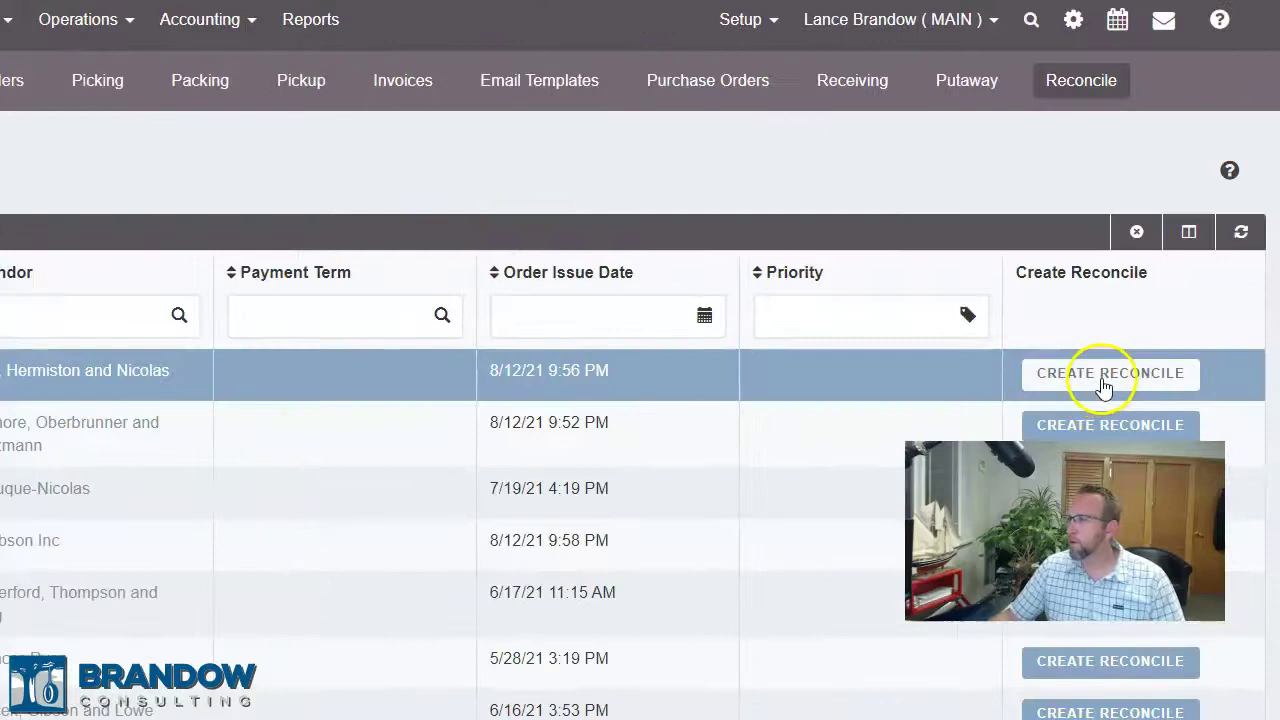
pyautogui.click(1104, 380)
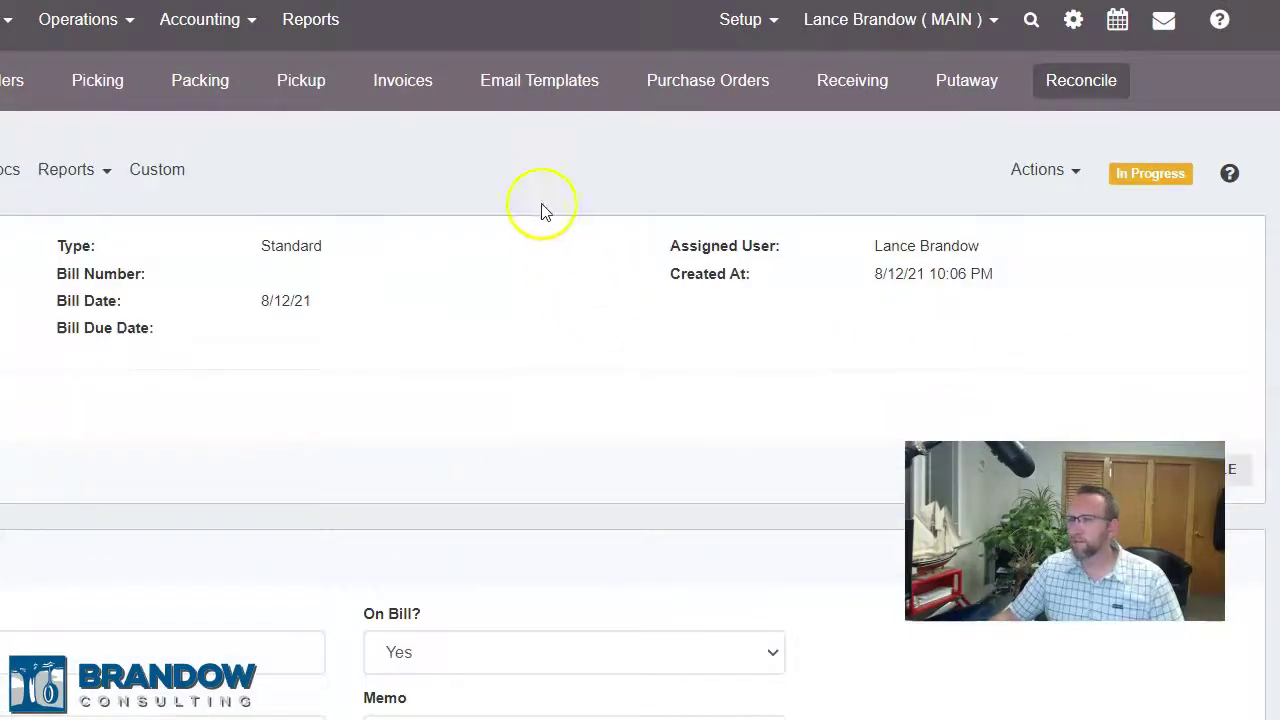
pyautogui.scroll(-8, 541, 210)
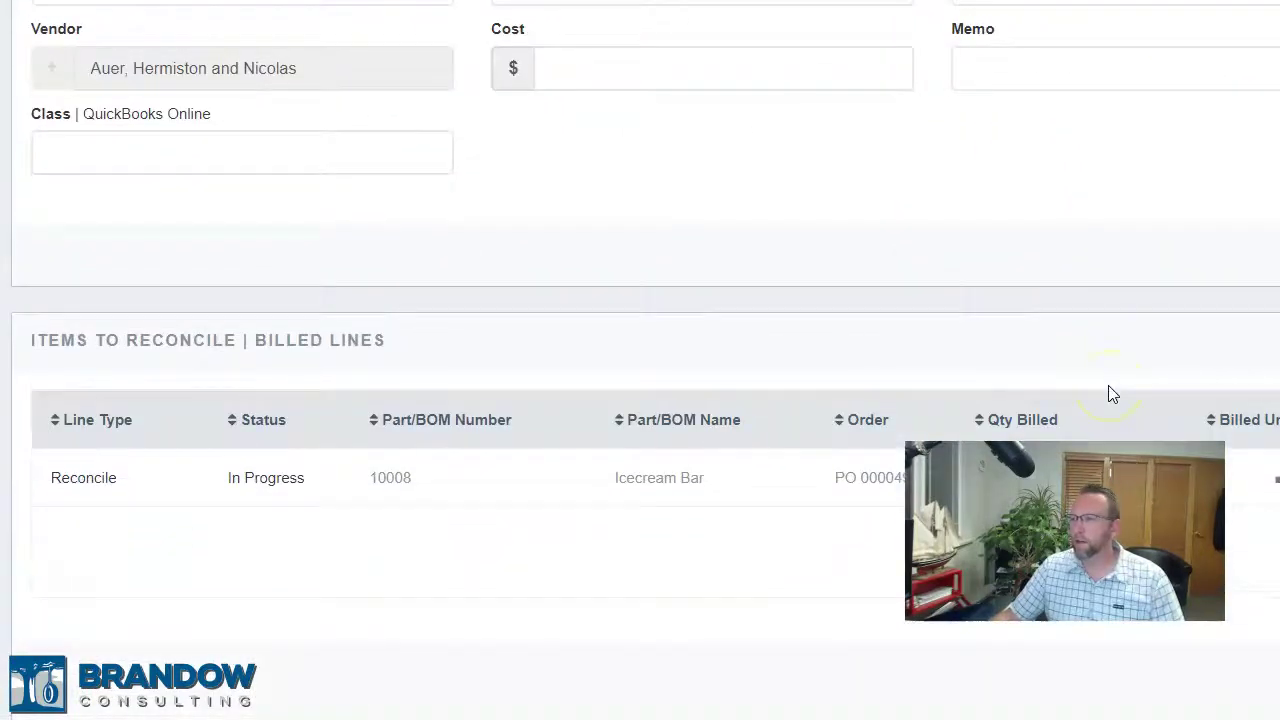
pyautogui.scroll(3, 1108, 392)
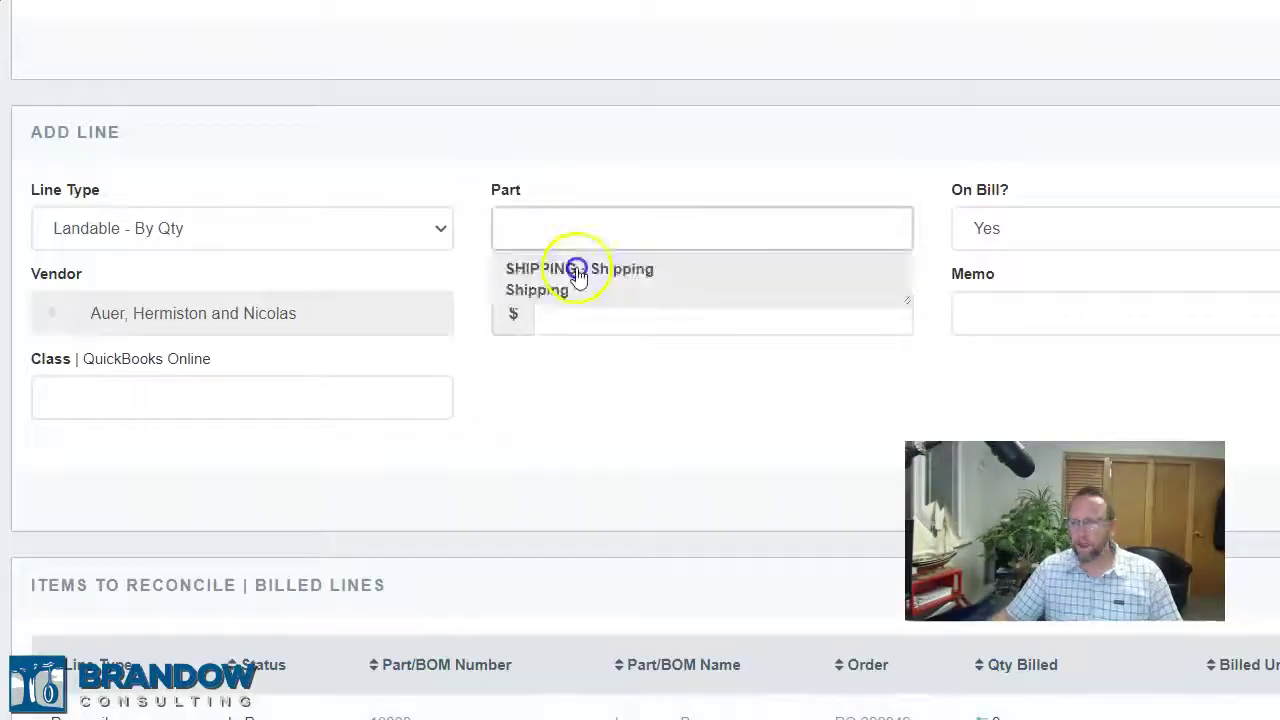
# Step: Add a SHIPPING - Shipping line to the reconcile with a cost of 100
pyautogui.click(578, 274)
pyautogui.click(606, 306)
pyautogui.write('100')
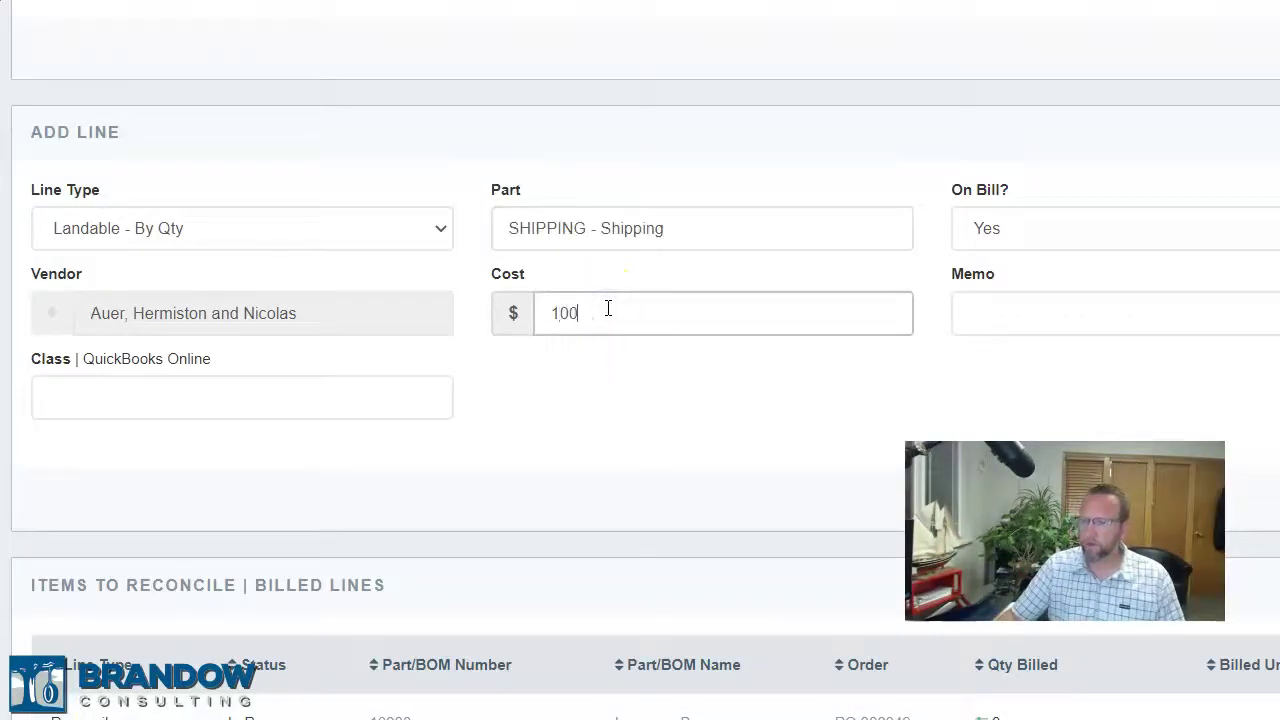
pyautogui.click(750, 14)
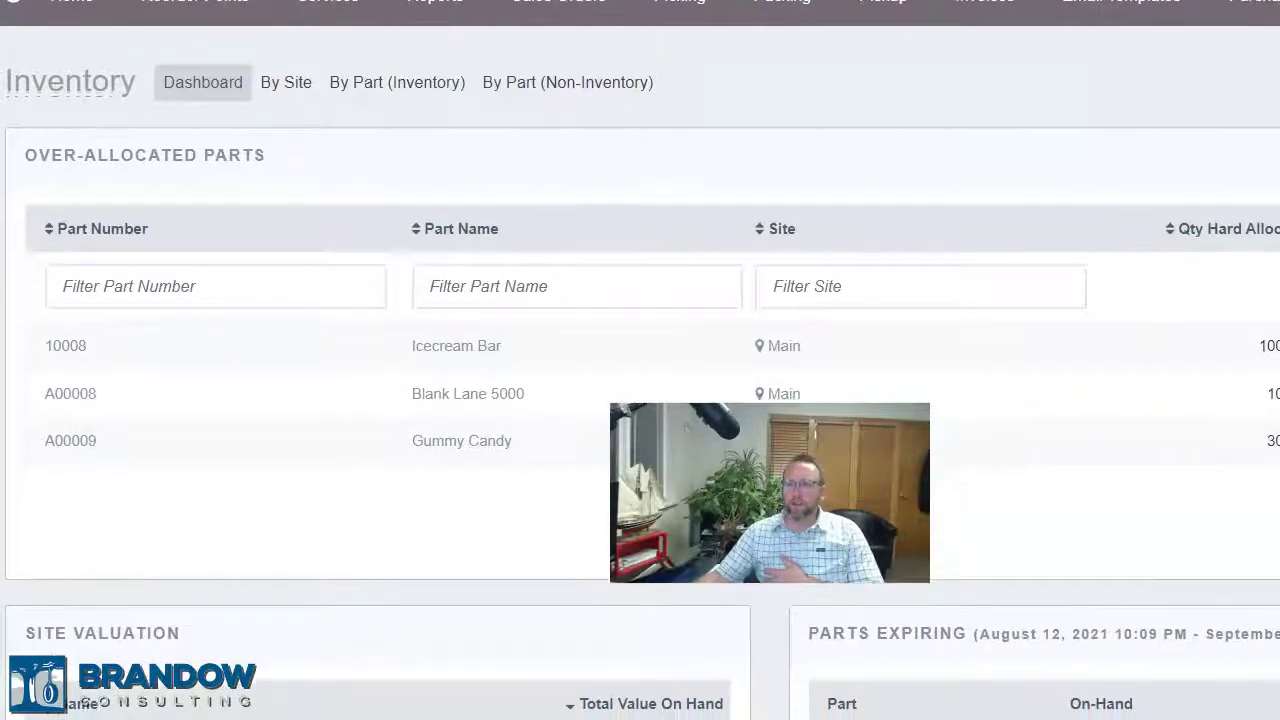
# Step: View inventory By Site and By Part, then open part 10002 Icecream from the Parts list
pyautogui.click(287, 88)
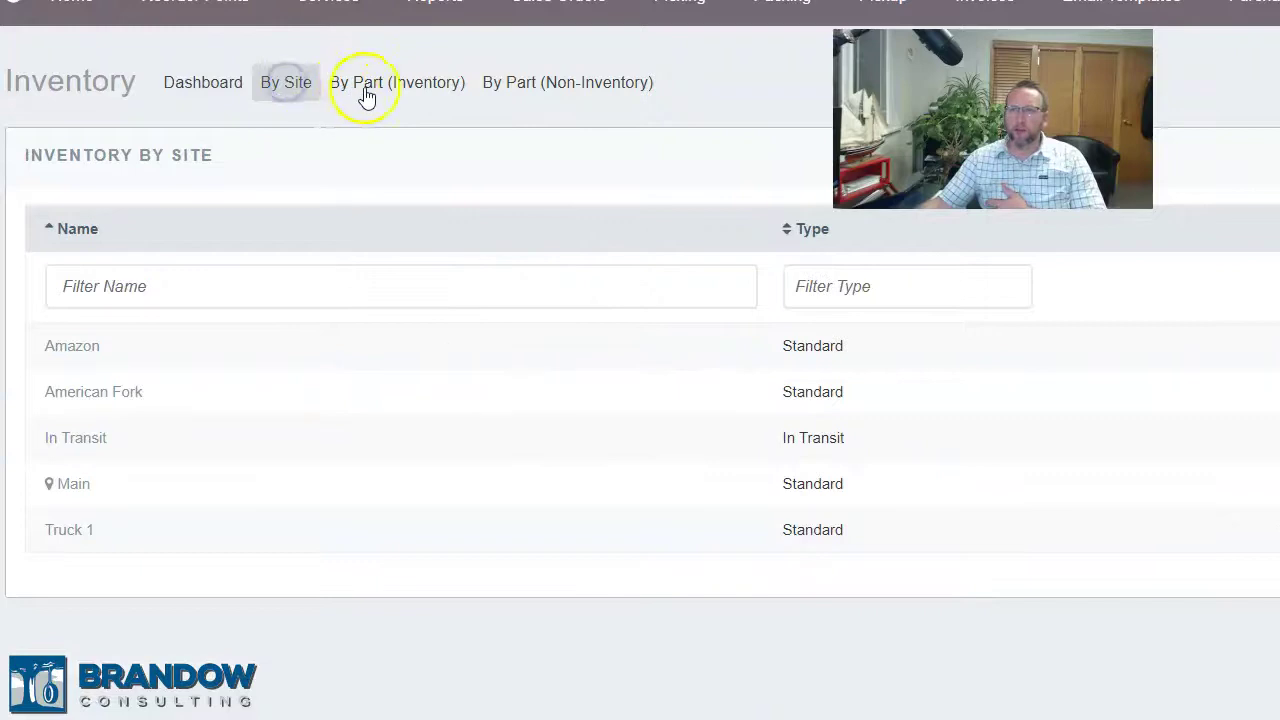
pyautogui.click(372, 89)
pyautogui.click(570, 29)
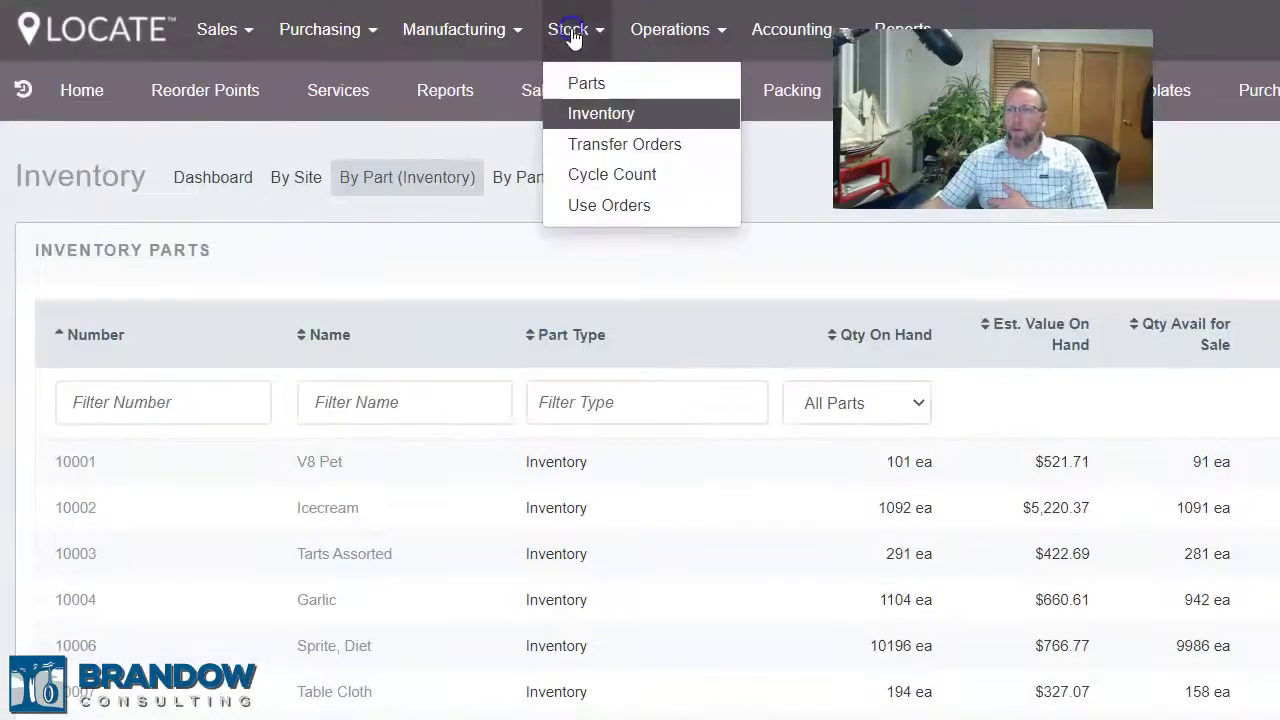
pyautogui.click(587, 81)
pyautogui.click(251, 466)
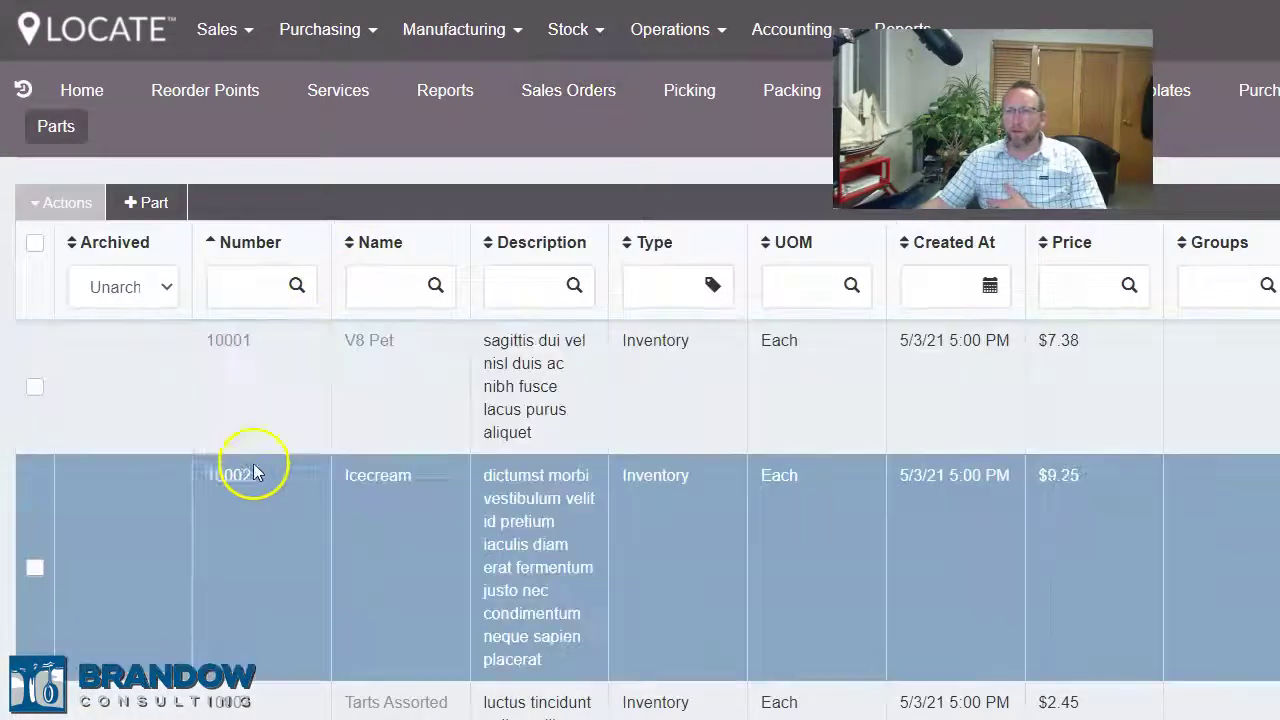
pyautogui.click(908, 215)
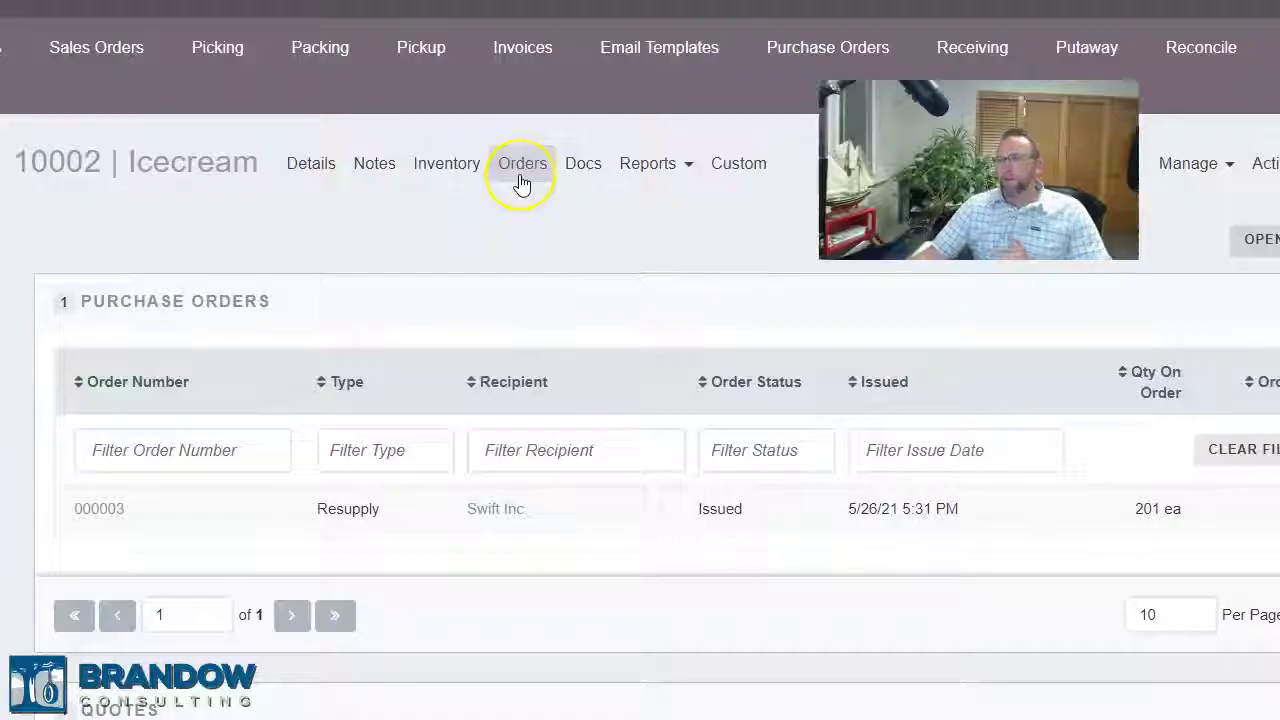
# Step: Open 10002 Icecream's inventory Costing tab and view the Main site's cost layers
pyautogui.scroll(-5, 474, 217)
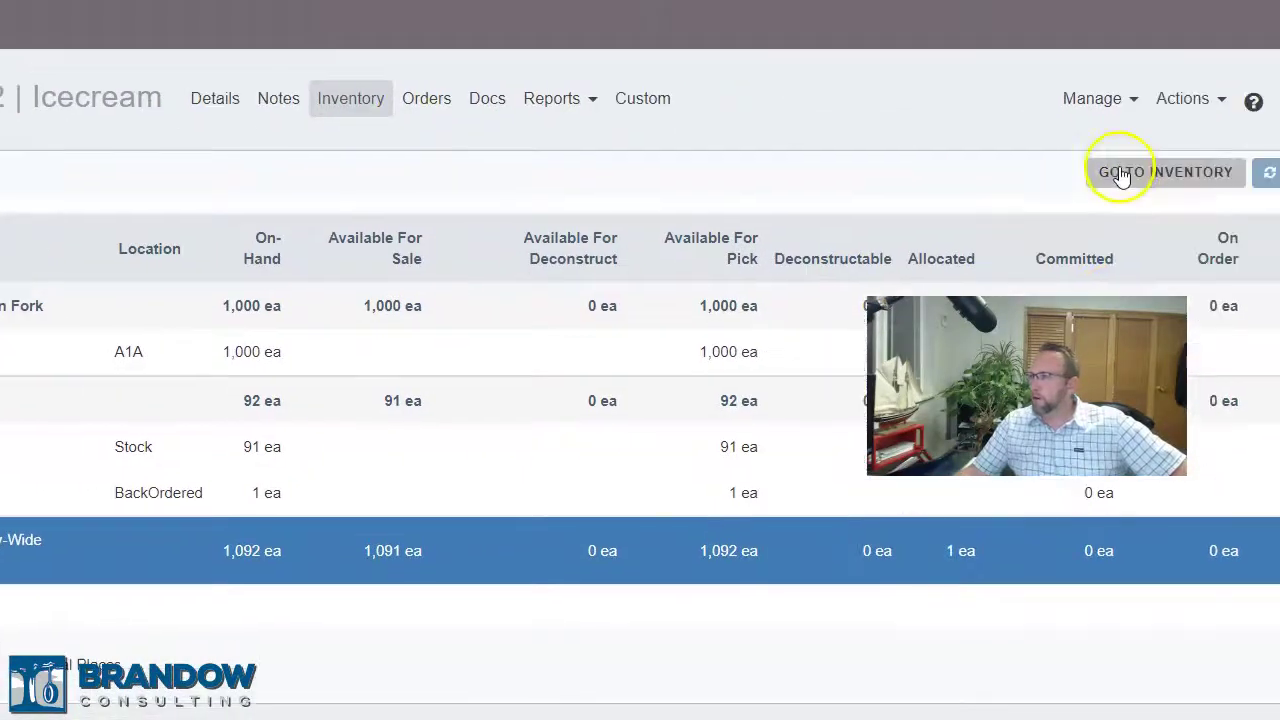
pyautogui.click(1225, 139)
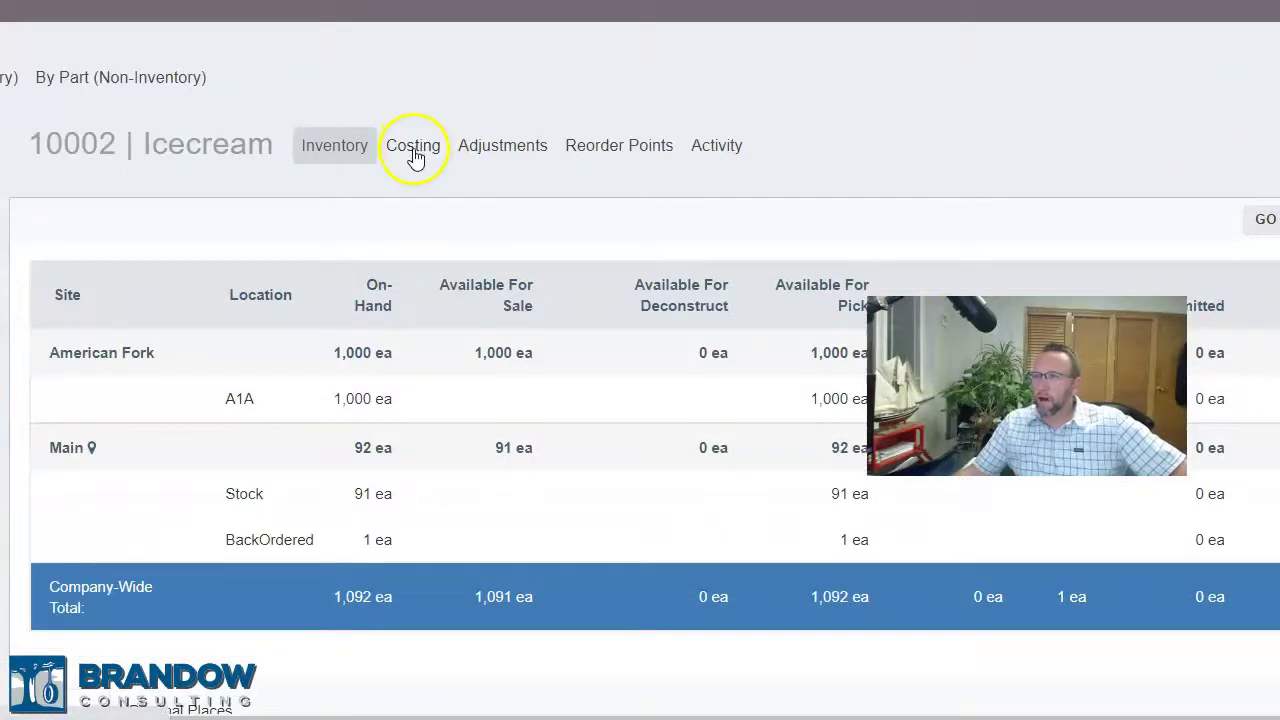
pyautogui.click(413, 150)
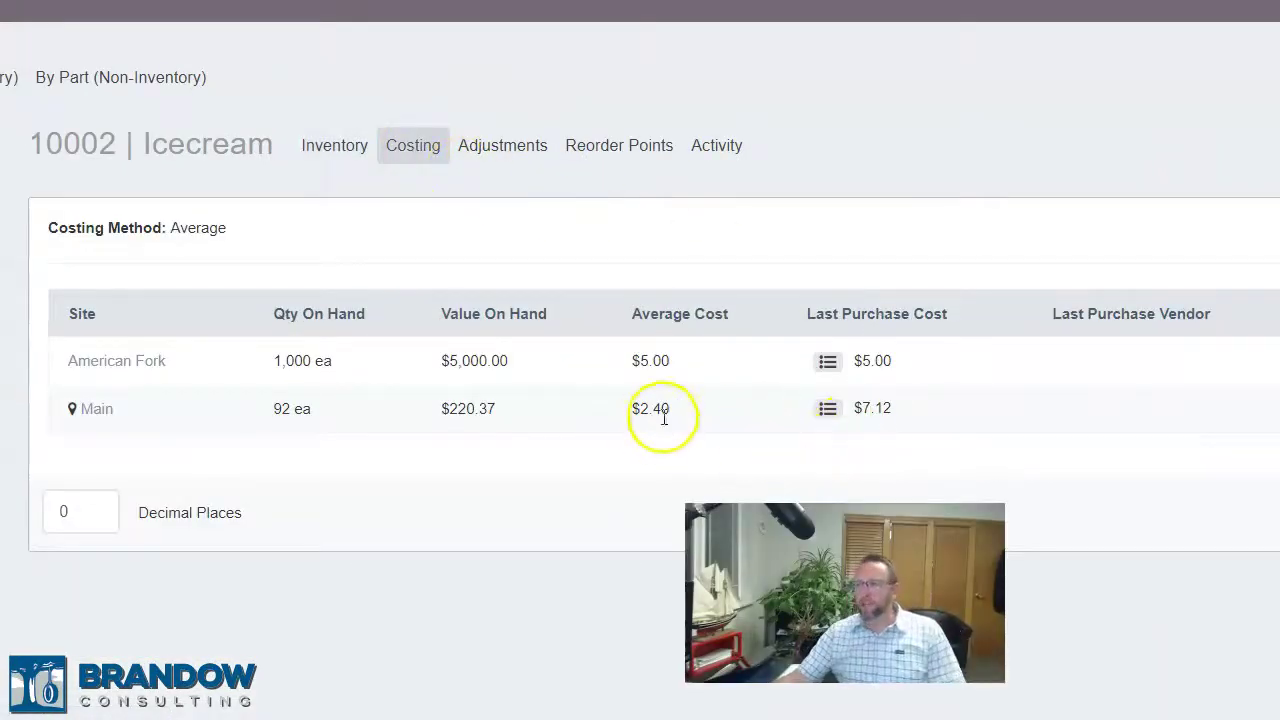
pyautogui.click(826, 409)
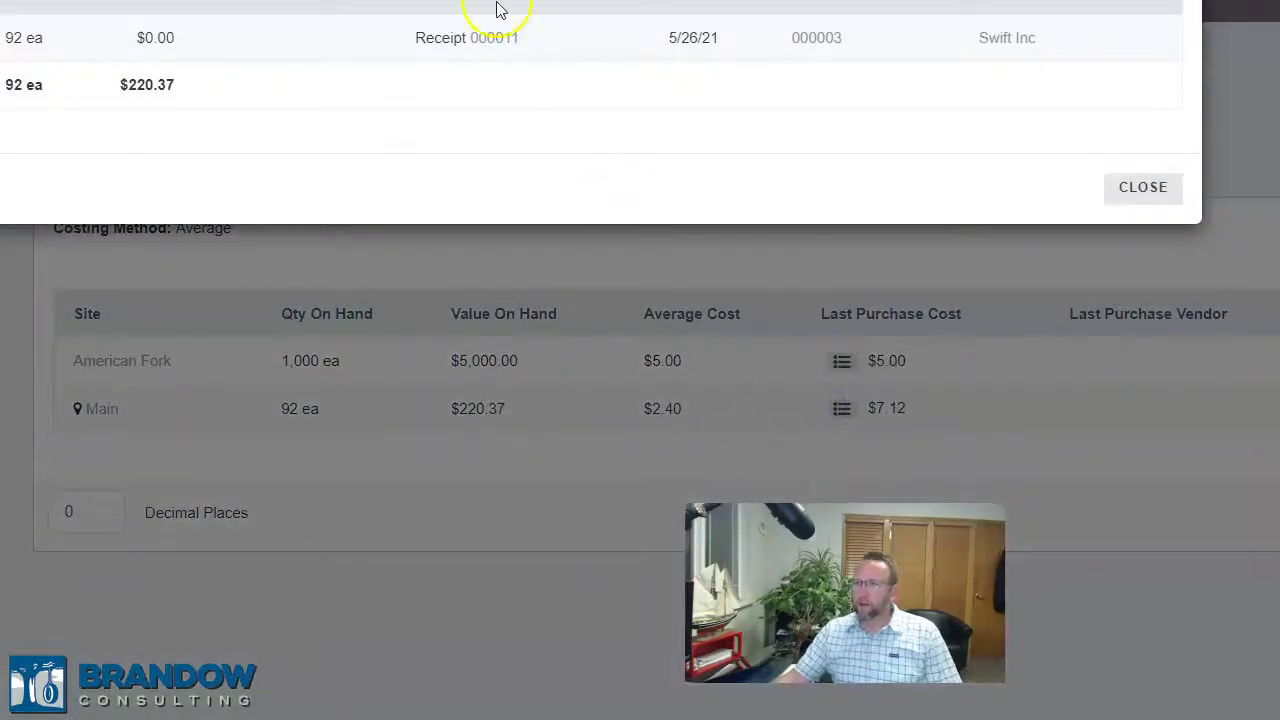